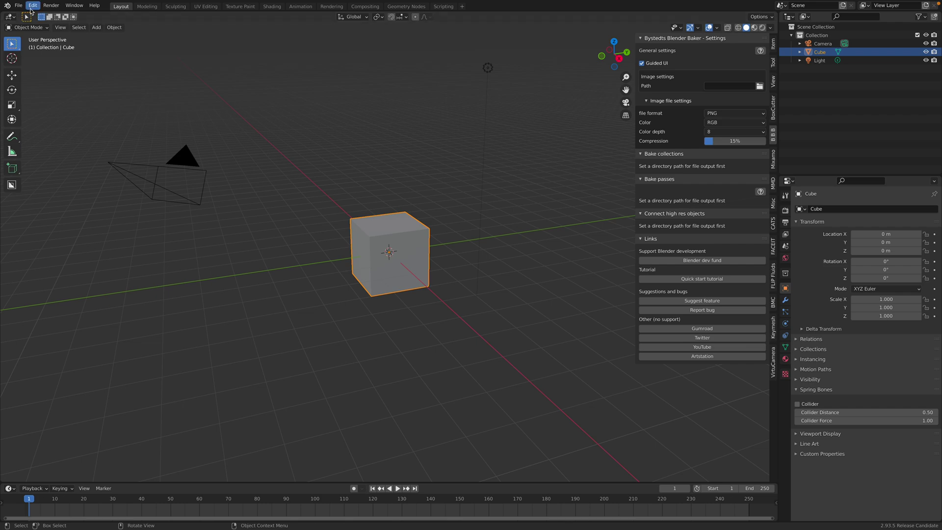
Step: Find the Bystedts Blender Baker add-on in the preferences by searching for "bys", check its details and close the preferences
left_click(54, 125)
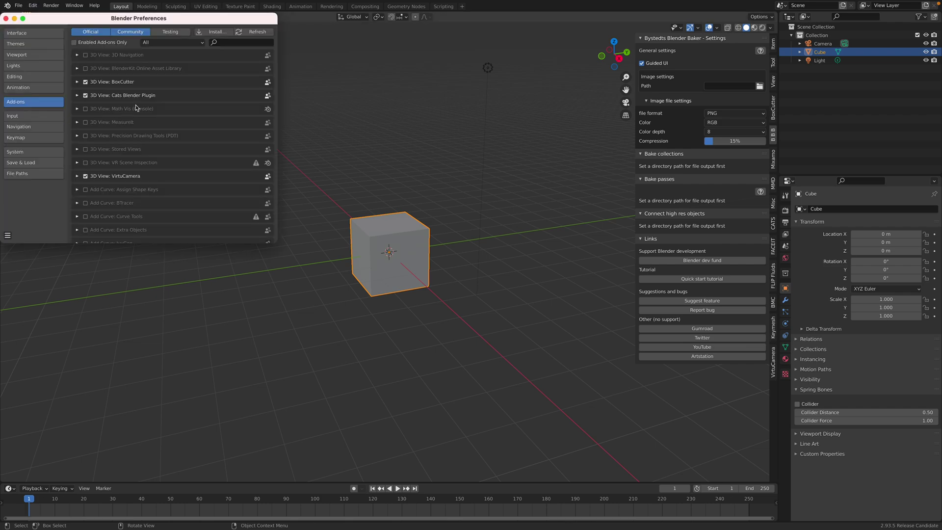
left_click(228, 43)
type("bys")
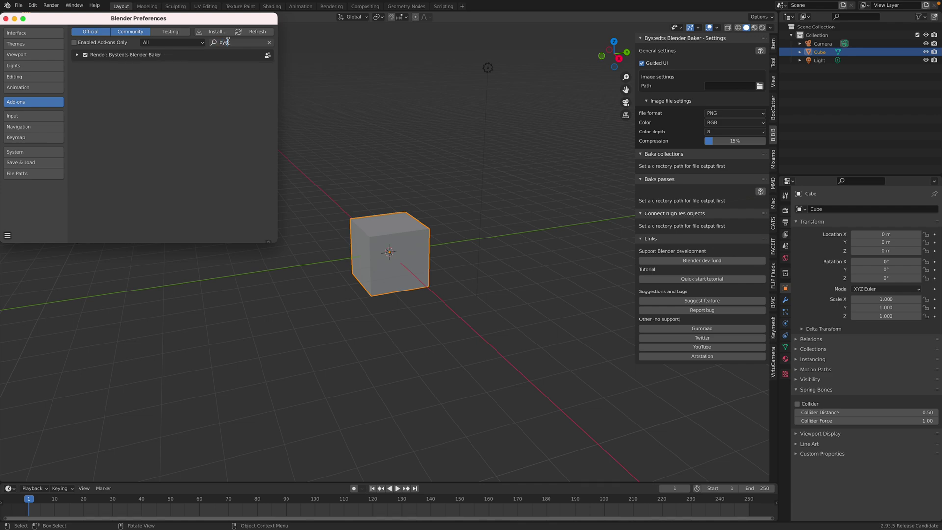
key("Return")
left_click(77, 55)
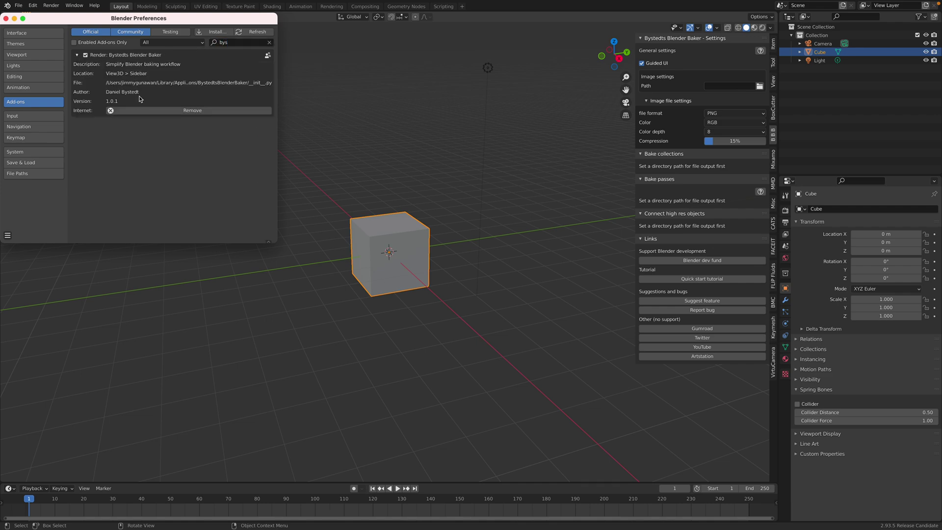
left_click_drag(102, 19, 159, 48)
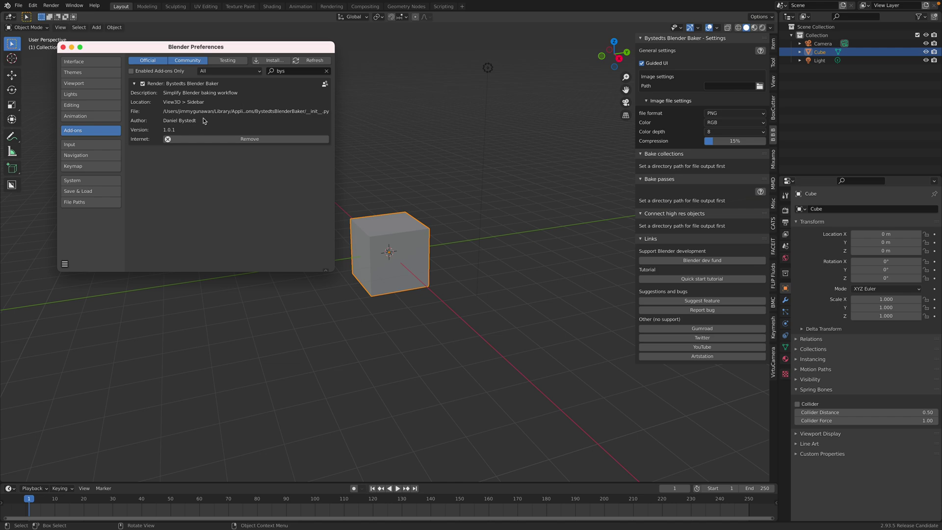
left_click(63, 48)
middle_click_drag(357, 170, 357, 159)
scroll(355, 157, "up", 2)
middle_click_drag(406, 194, 399, 195)
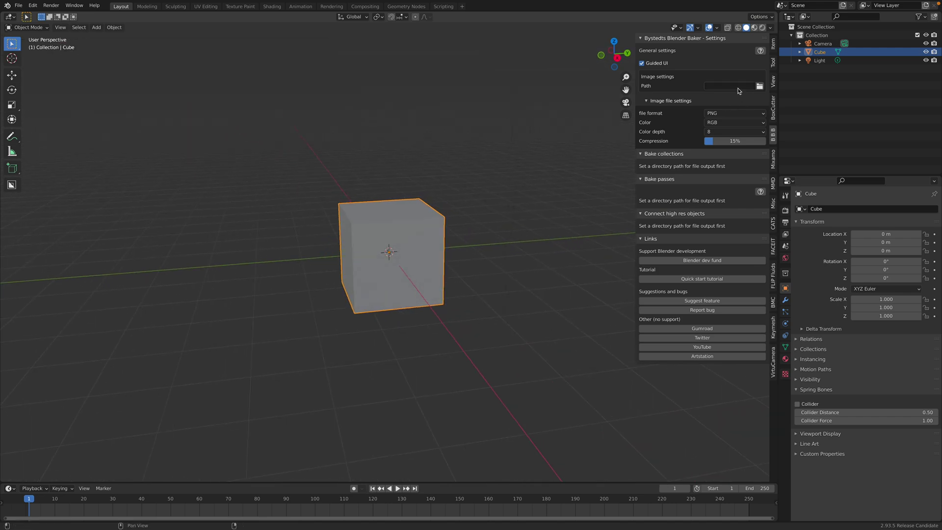
middle_click_drag(505, 194, 495, 228)
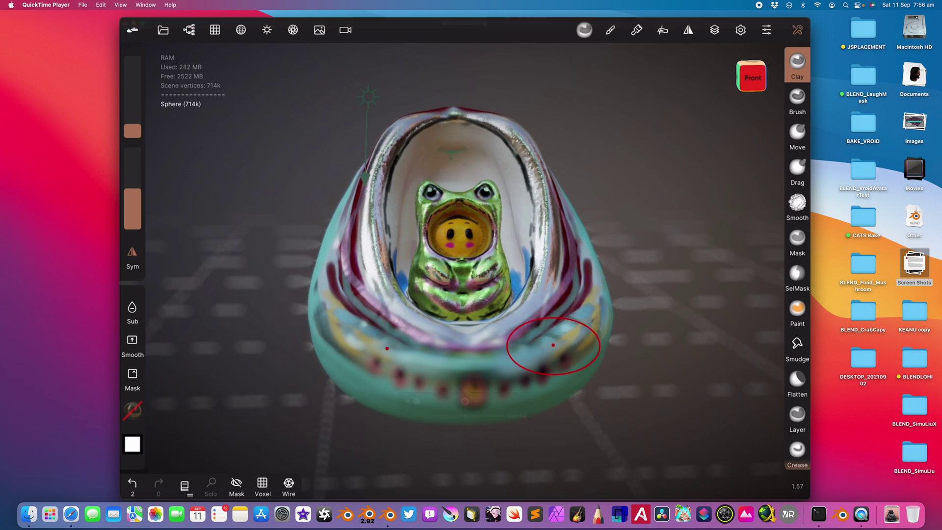
Step: Switch to the sculpting app mirrored in QuickTime Player and undo the last two changes to the painted frog sculpture
key("ctrl+z")
key("ctrl+z")
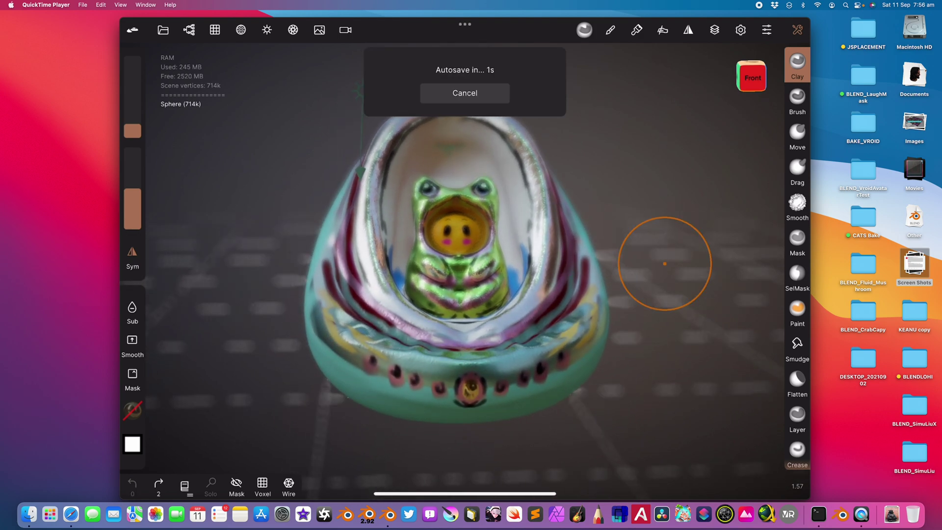
mouse_move(664, 389)
left_mouse_down()
mouse_move(578, 193)
mouse_move(488, 347)
mouse_move(271, 246)
mouse_move(652, 286)
mouse_move(686, 243)
left_mouse_up()
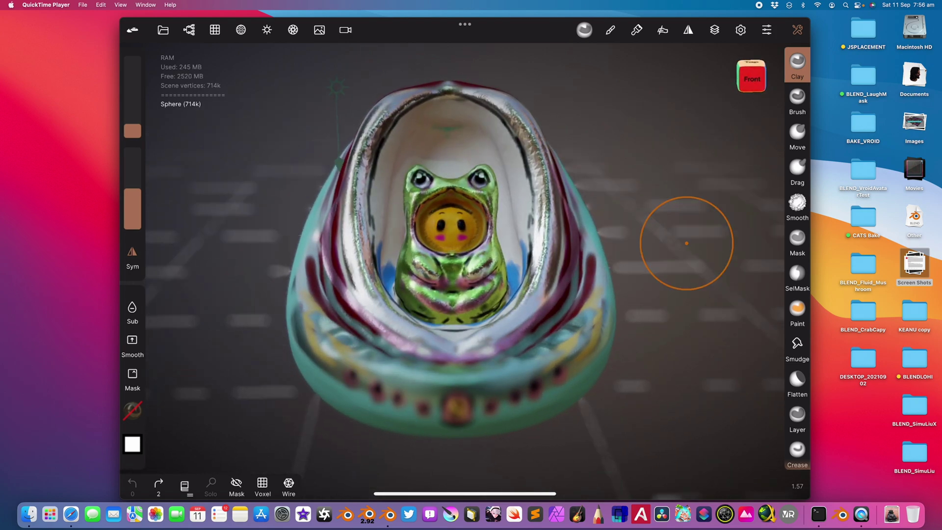
mouse_move(577, 287)
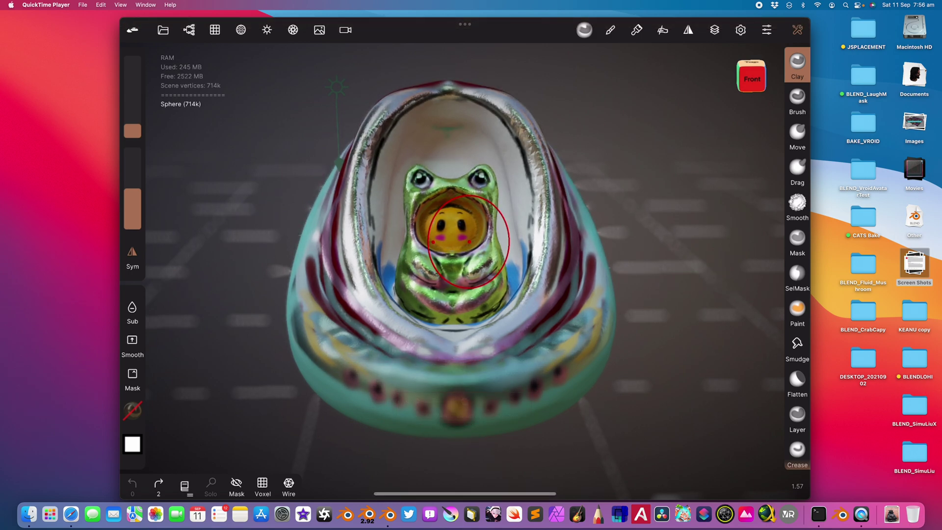
Step: Start a new sculpting project containing a plain sphere, replacing the frog scene
left_click(163, 30)
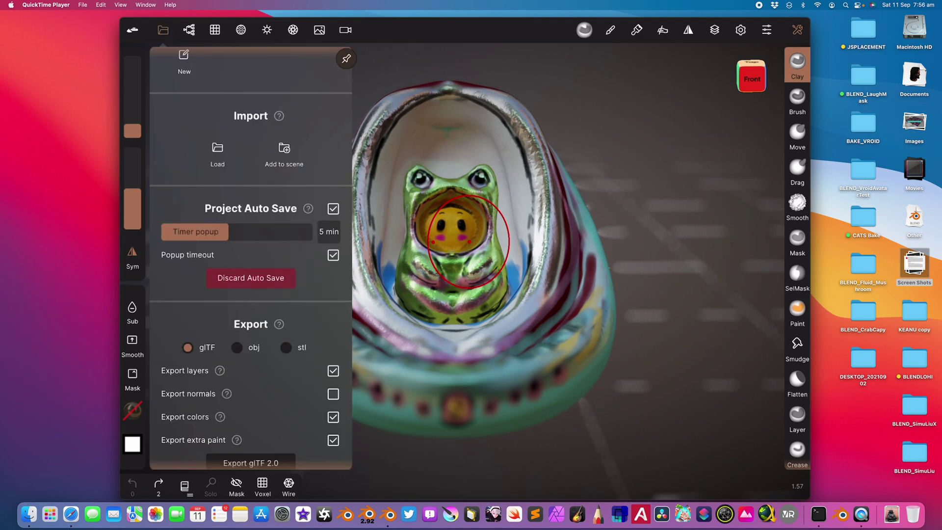
left_click(184, 59)
left_click(335, 75)
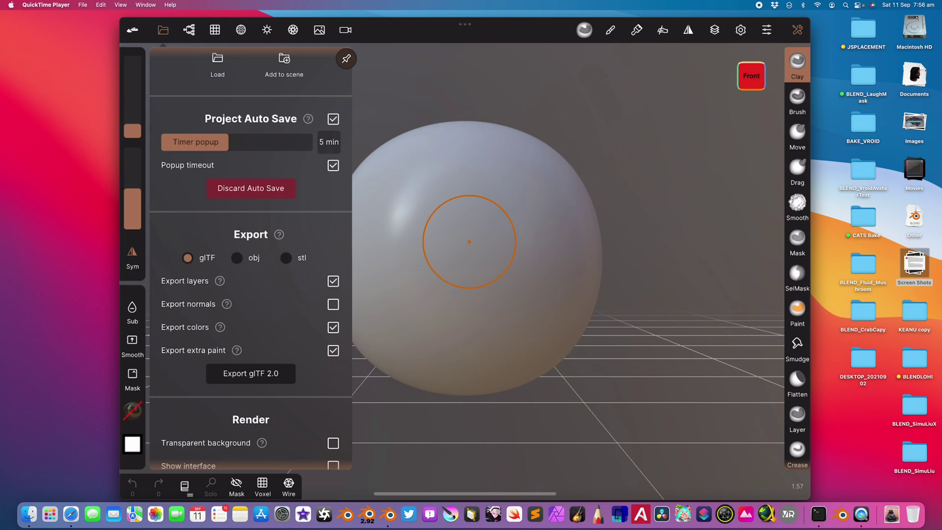
Step: Sculpt the front of the sphere symmetrically with Clay and pull its upper sides outward with the Move tool
mouse_move(521, 196)
left_mouse_down()
mouse_move(532, 181)
mouse_move(537, 284)
mouse_move(551, 195)
mouse_move(538, 183)
mouse_move(575, 135)
mouse_move(574, 158)
left_mouse_up()
left_click(798, 136)
left_click_drag(521, 229, 513, 234)
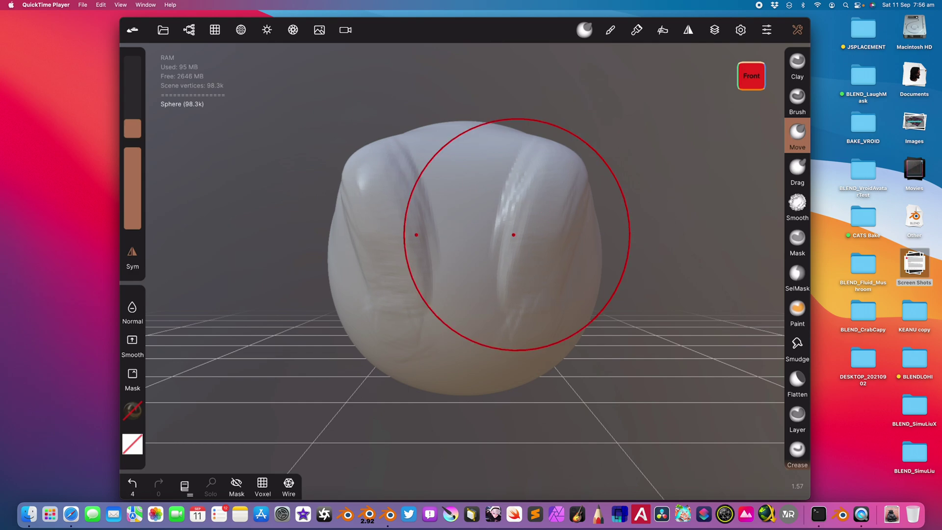
Step: Paint symmetrical strokes over the sphere's front and top with the Paint tool, using gold #ffc356, roughness 0.100 and metalness 1.000
key("p")
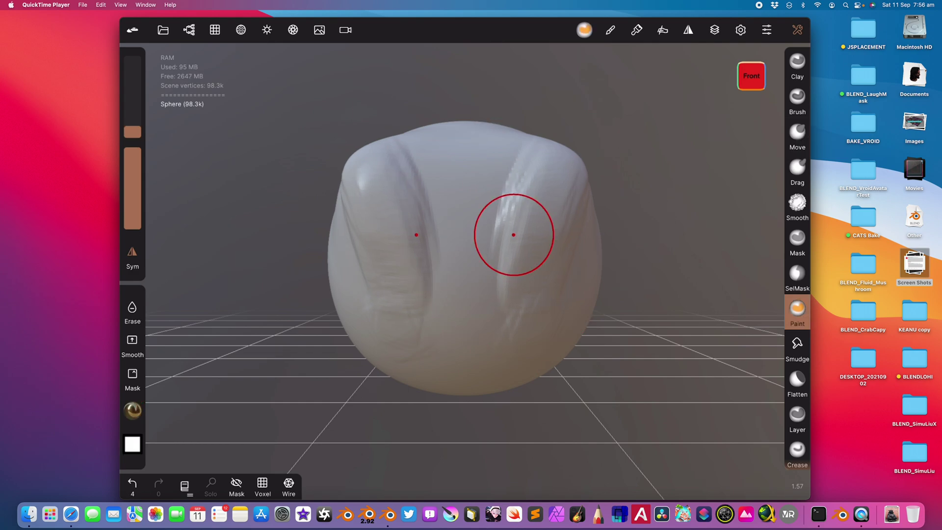
left_click(133, 411)
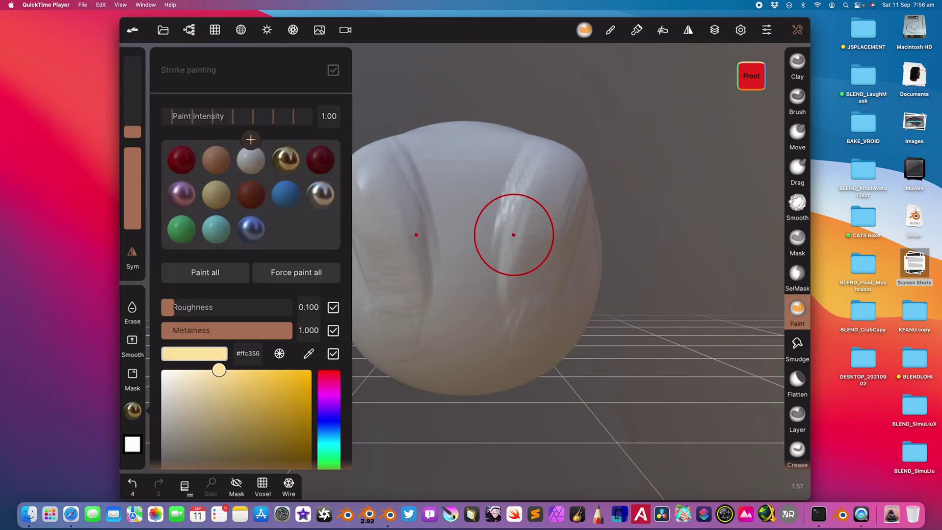
left_click(471, 166)
mouse_move(529, 165)
left_mouse_down()
mouse_move(518, 181)
mouse_move(525, 291)
mouse_move(568, 173)
left_mouse_up()
left_click_drag(238, 250, 186, 385)
left_click_drag(508, 180, 527, 236)
Step: Add symmetrical metallic blue strokes around the sphere's sides and back with the Brush tool
left_click(797, 101)
left_click_drag(250, 417, 197, 292)
left_click(132, 410)
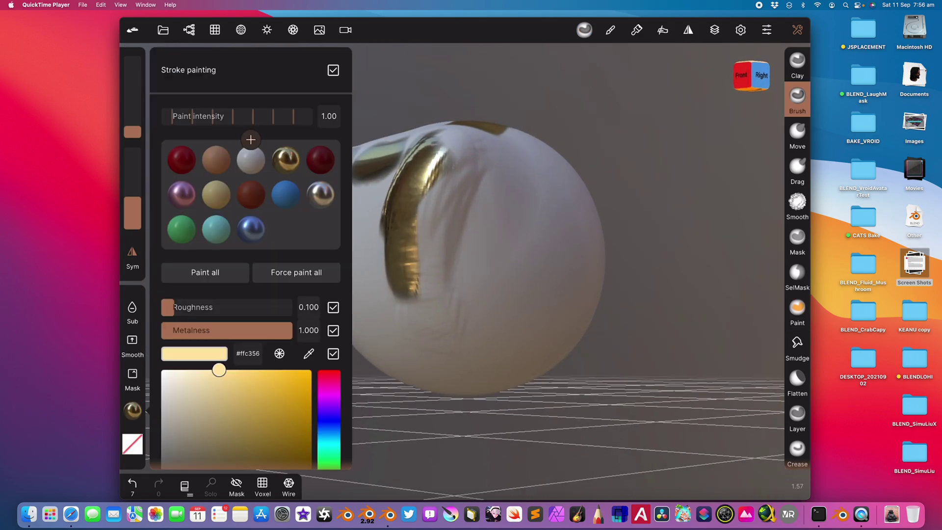
left_click(251, 229)
left_click_drag(536, 204, 524, 240)
left_click_drag(527, 206, 509, 311)
left_click_drag(564, 432, 464, 433)
left_click_drag(510, 191, 507, 291)
left_click_drag(236, 400, 137, 384)
left_click_drag(488, 189, 496, 270)
mouse_move(240, 363)
left_mouse_down()
mouse_move(216, 412)
mouse_move(181, 432)
left_mouse_up()
mouse_move(428, 184)
left_mouse_down()
mouse_move(493, 305)
mouse_move(464, 172)
left_mouse_up()
Step: Brush matte brown strokes onto the sphere's sides and back, including a central vertical band and two lower lobes
left_click(132, 411)
left_click(216, 160)
left_click_drag(403, 187, 396, 209)
left_click_drag(454, 216, 467, 245)
left_click_drag(265, 405, 185, 407)
mouse_move(461, 194)
left_mouse_down()
mouse_move(466, 330)
mouse_move(450, 348)
mouse_move(495, 351)
left_mouse_up()
mouse_move(230, 417)
left_mouse_down()
mouse_move(229, 351)
mouse_move(250, 313)
left_mouse_up()
mouse_move(483, 294)
left_mouse_down()
mouse_move(562, 307)
mouse_move(571, 296)
left_mouse_up()
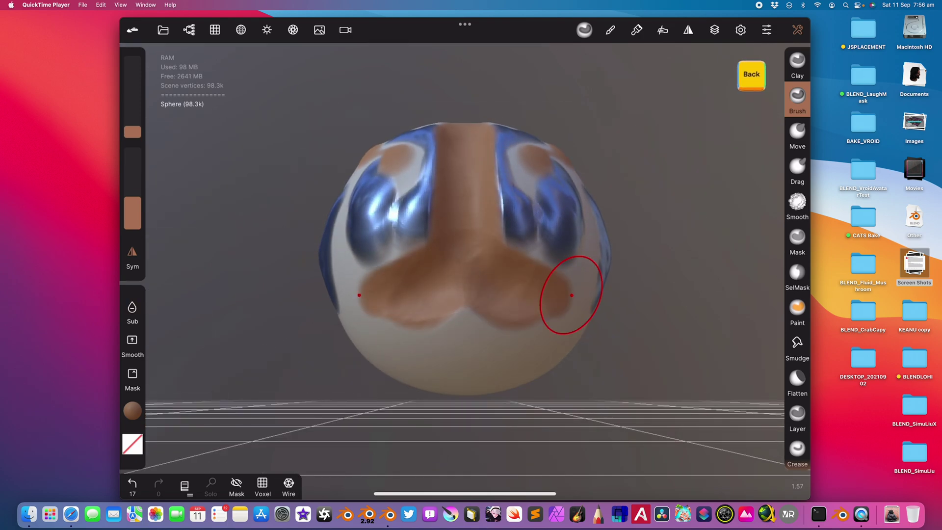
Step: Examine the painted sphere's gold, blue and brown materials from the front, side and back
mouse_move(211, 344)
left_mouse_down()
mouse_move(299, 368)
mouse_move(407, 375)
mouse_move(653, 454)
mouse_move(794, 413)
left_mouse_up()
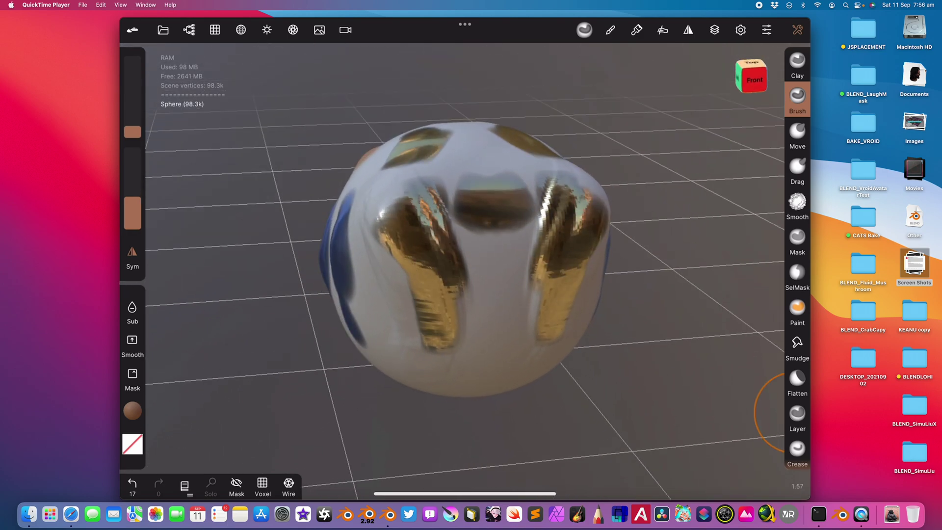
mouse_move(255, 295)
left_mouse_down()
mouse_move(382, 319)
mouse_move(515, 363)
mouse_move(211, 211)
mouse_move(140, 267)
left_mouse_up()
mouse_move(517, 281)
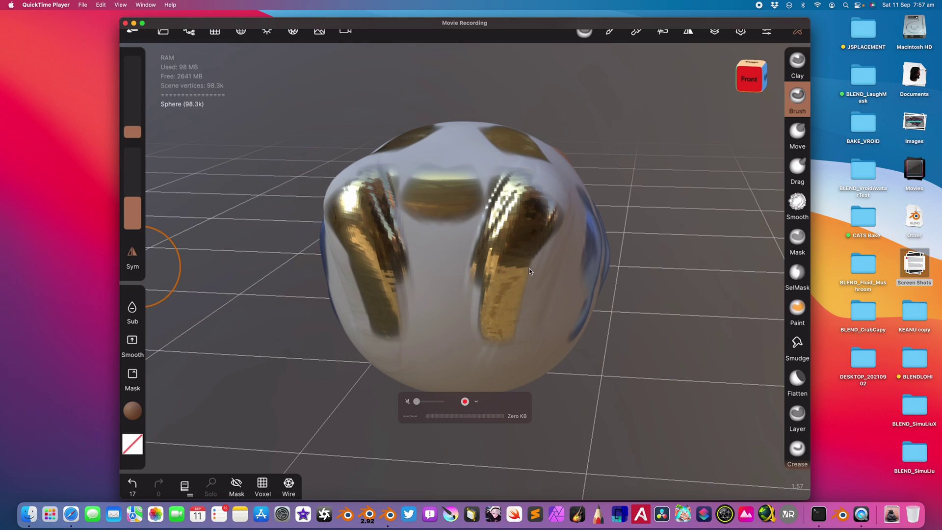
mouse_move(702, 294)
left_mouse_down()
mouse_move(633, 314)
mouse_move(368, 339)
mouse_move(328, 277)
left_mouse_up()
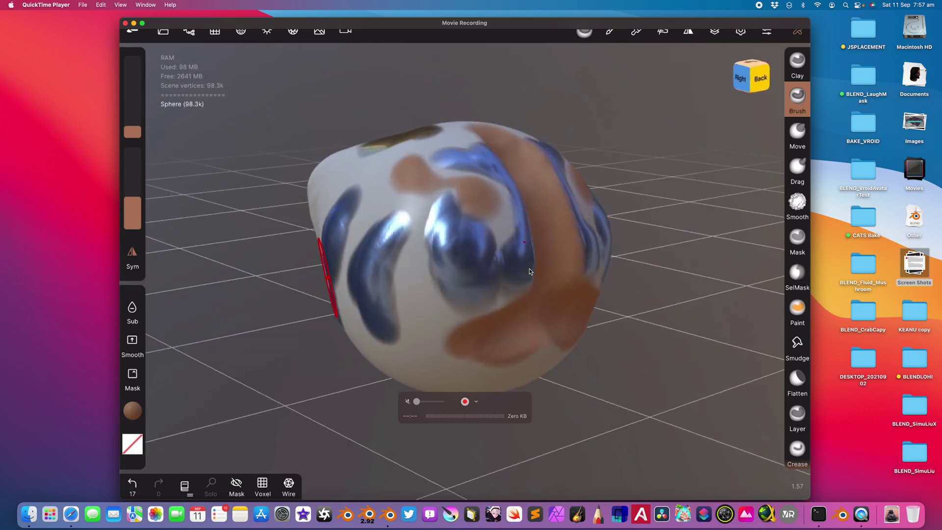
left_click_drag(712, 241, 612, 304)
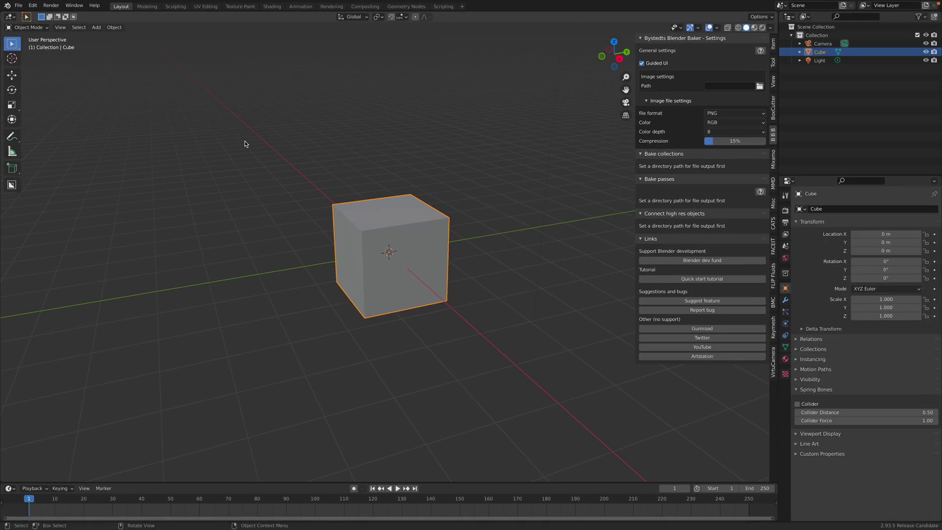
Step: Switch to Blender and delete the default cube, camera and light from the scene
key("alt+a")
key("a")
key("x")
left_click(327, 190)
Step: Import the sculpted frog model from the Downloads folder as glTF 2.0
left_click(19, 4)
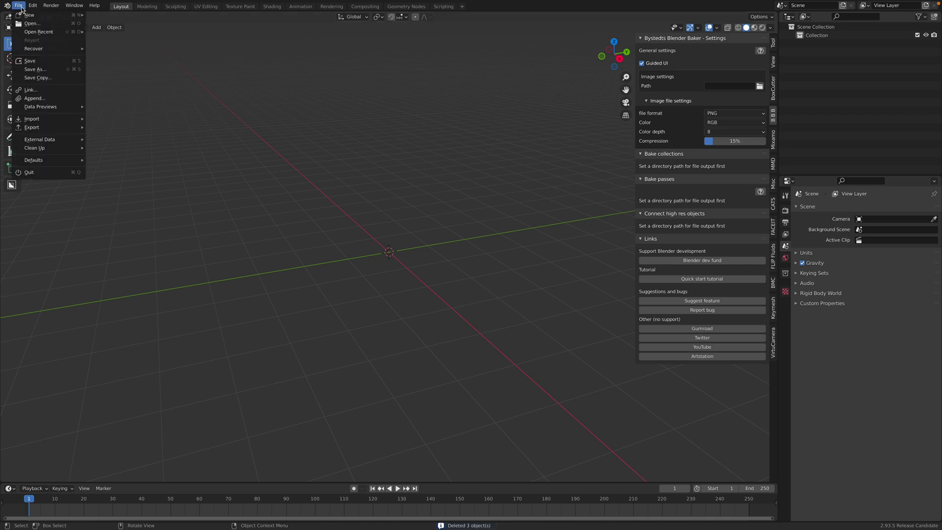
mouse_move(72, 108)
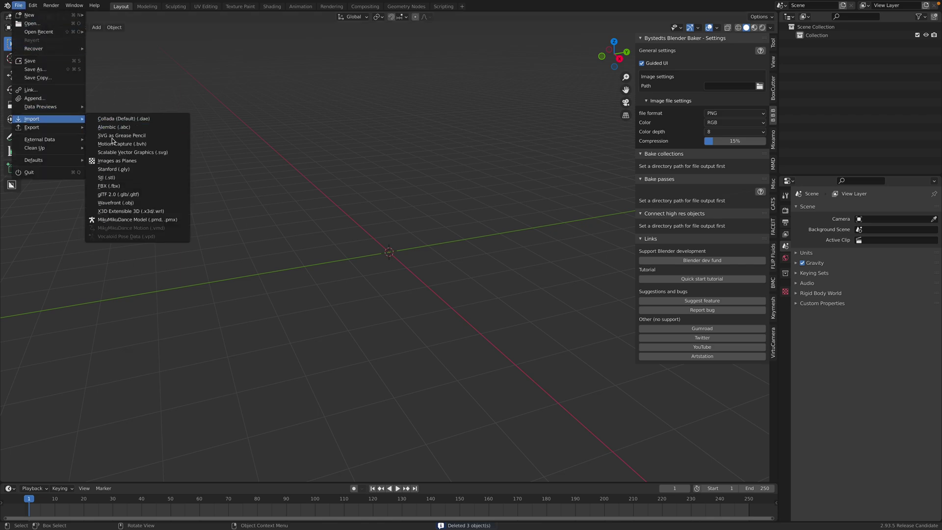
left_click(122, 186)
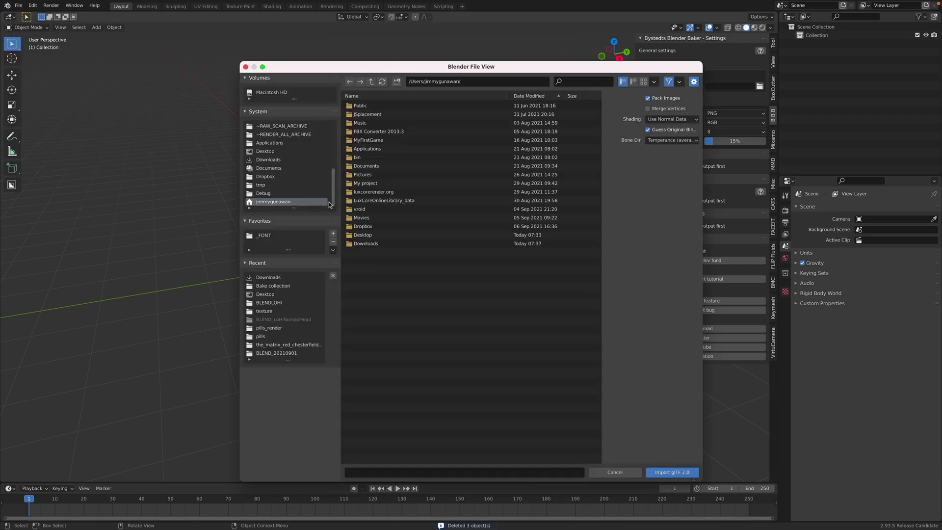
left_click(385, 246)
scroll(548, 206, "down", 10)
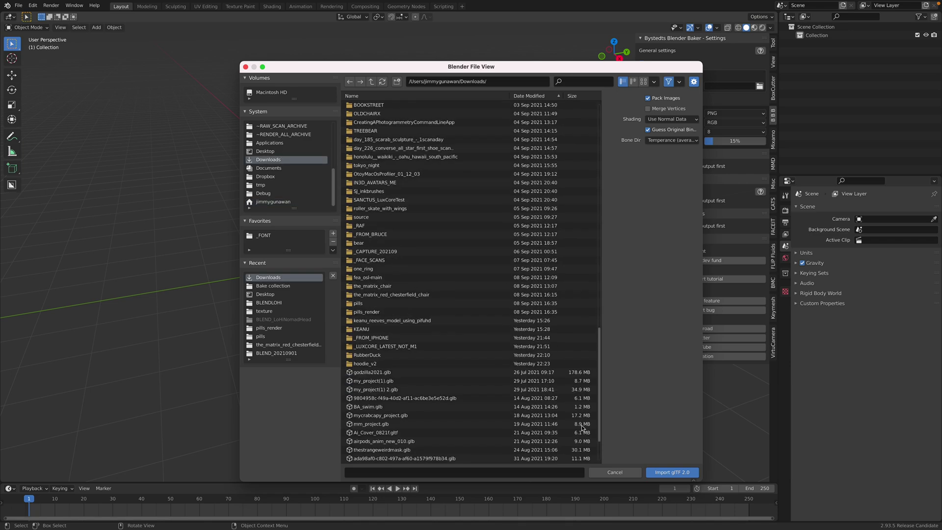
left_click(529, 460)
left_click(653, 472)
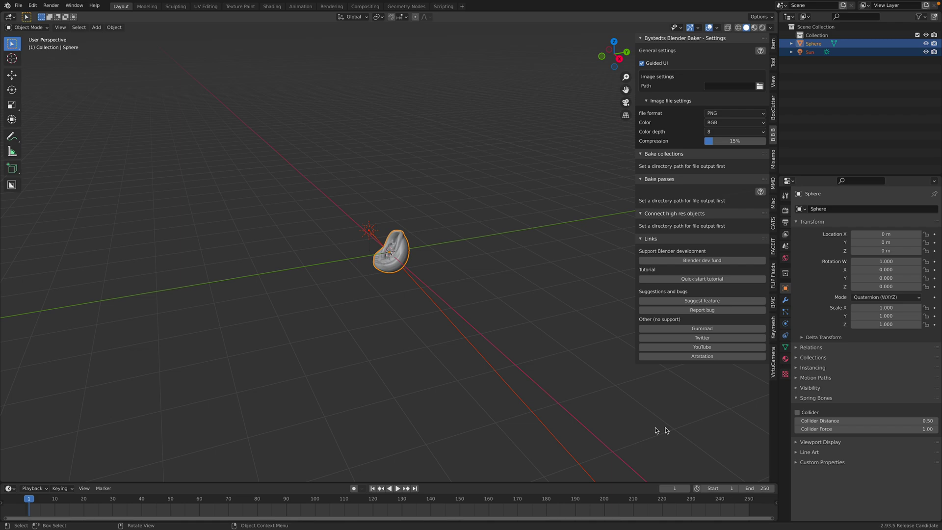
Step: Set the solid viewport shading colour to Vertex to display the imported frog model's painted colours
scroll(430, 270, "up", 5)
middle_click_drag(444, 251, 505, 214)
scroll(505, 213, "up", 2)
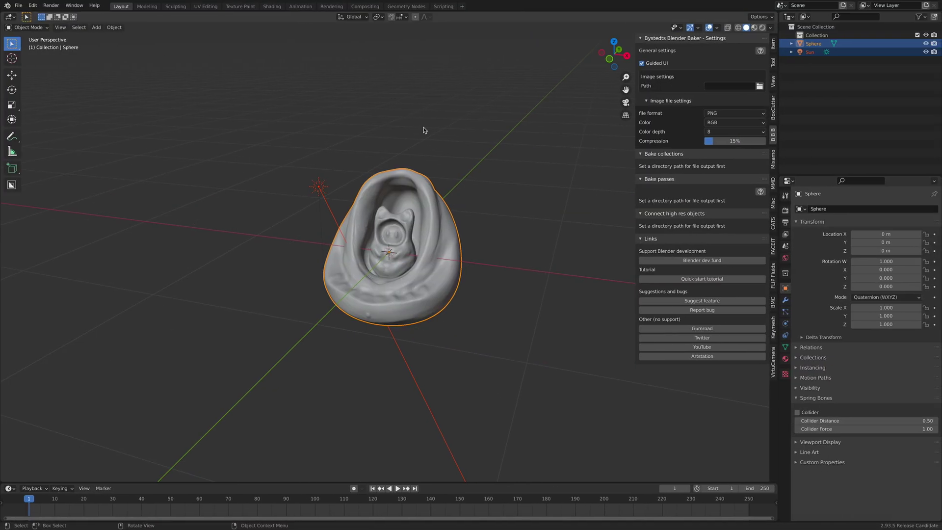
mouse_move(425, 126)
middle_mouse_down()
mouse_move(481, 148)
mouse_move(626, 142)
middle_mouse_up()
left_click_drag(634, 137, 639, 137)
middle_click_drag(501, 146, 476, 167)
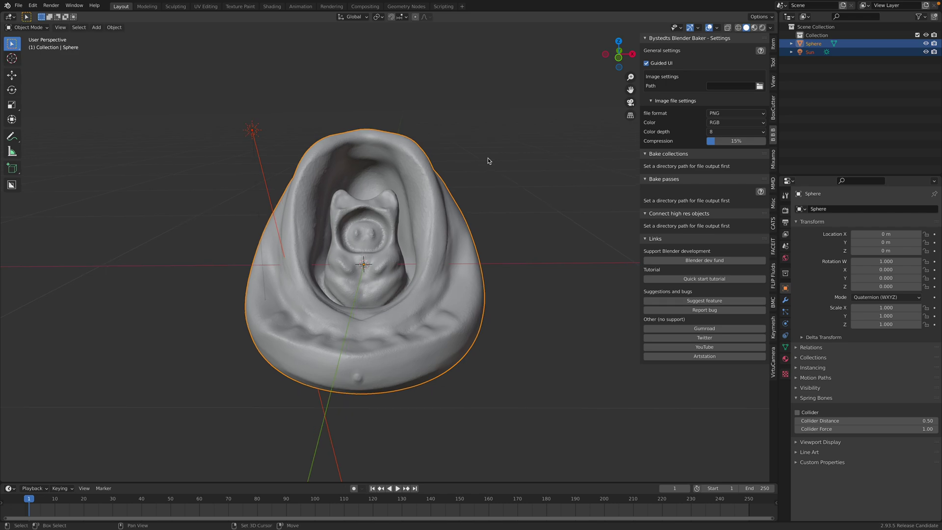
left_click(717, 28)
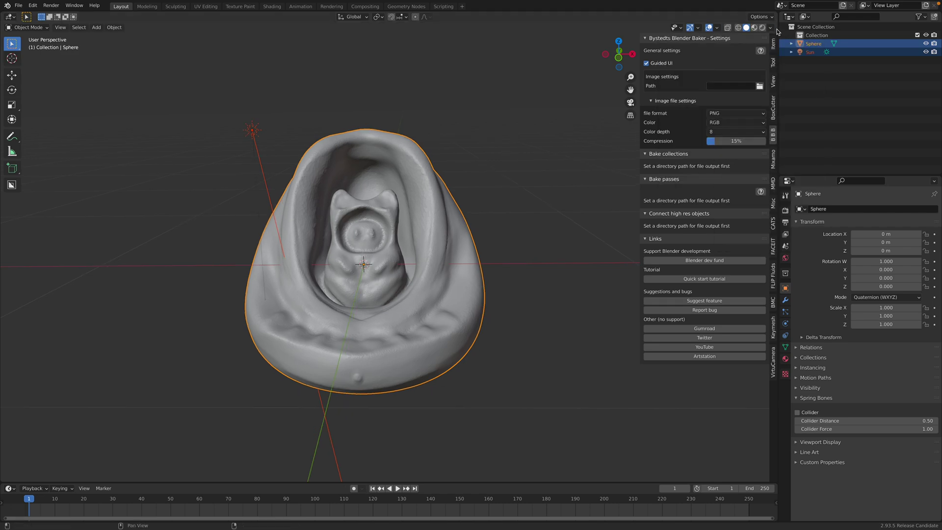
left_click(770, 28)
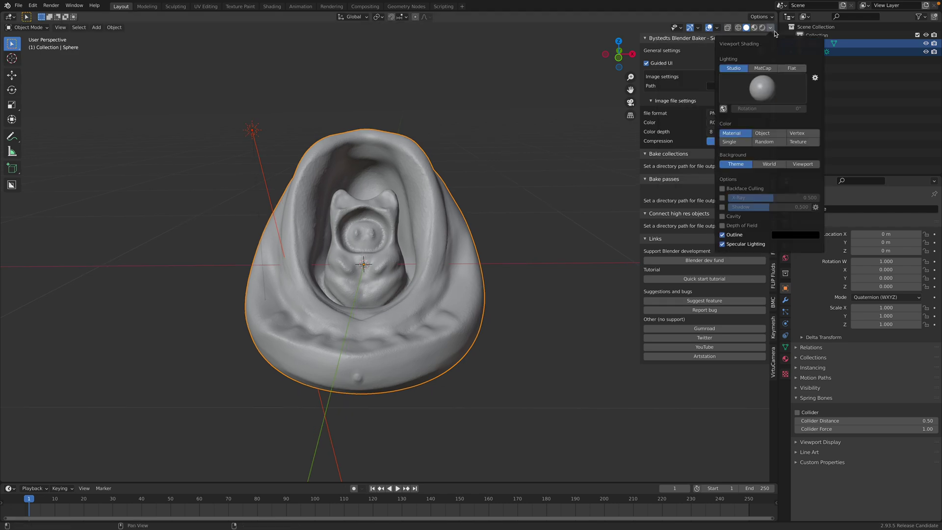
left_click(805, 142)
mouse_move(405, 229)
middle_mouse_down()
mouse_move(455, 190)
mouse_move(478, 249)
mouse_move(417, 235)
middle_mouse_up()
Step: Save the scene to the Desktop as bbb_bakefrog_001.blend
left_click(19, 6)
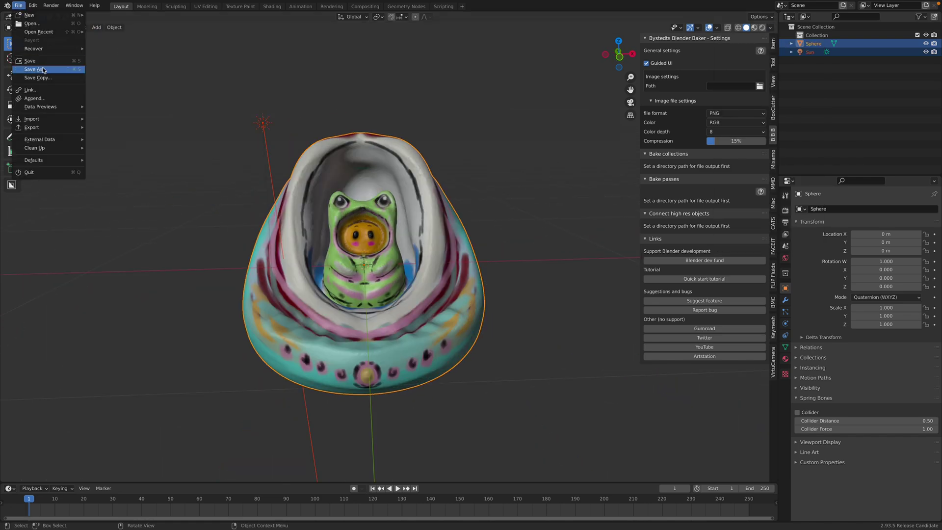
left_click(36, 70)
left_click(352, 472)
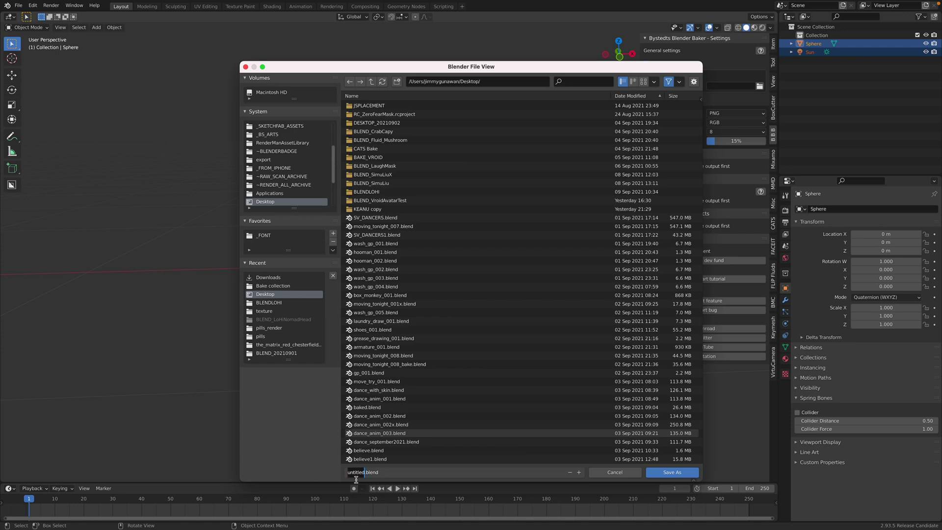
type("bbb_bakefrog_001")
key("Return")
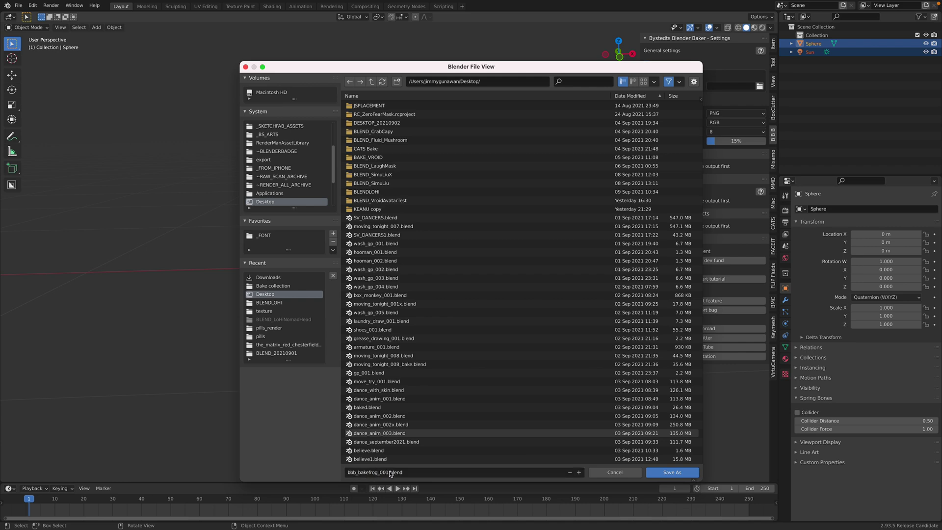
left_click(653, 471)
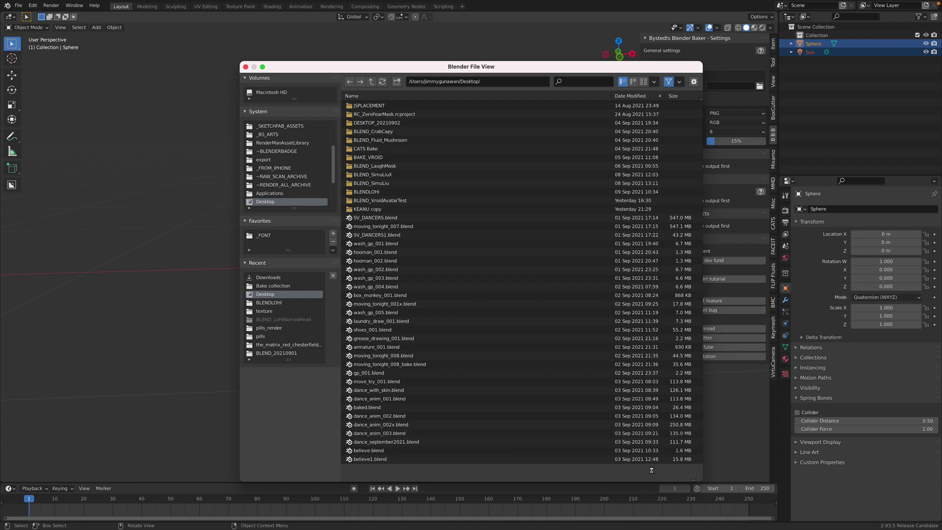
key("ctrl+Right")
key("ctrl+Left")
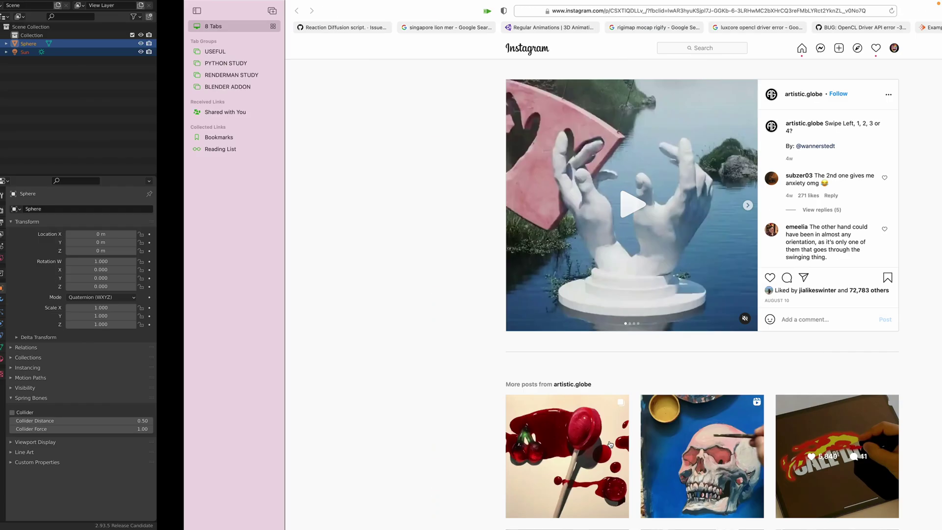
middle_click_drag(452, 320, 496, 302)
middle_click_drag(515, 240, 499, 250)
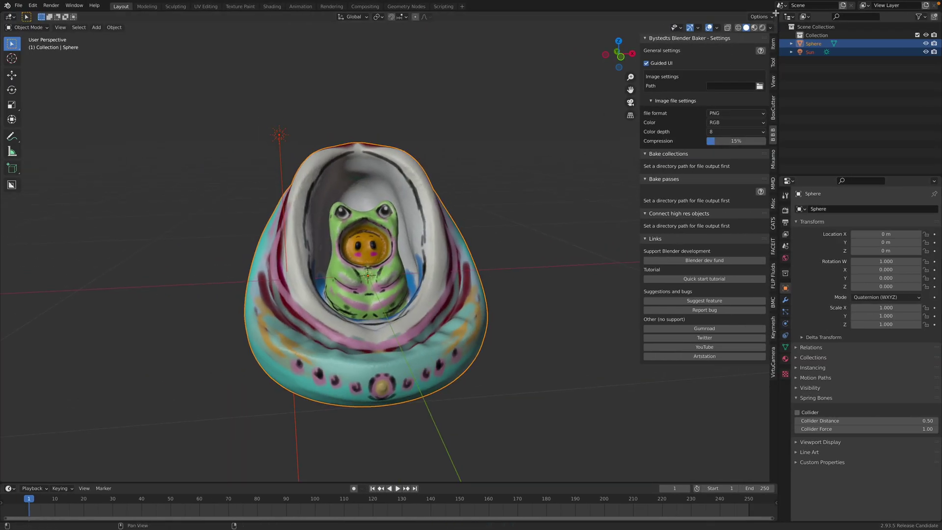
Step: Split the 3D viewport into two stacked areas and turn the upper one into a Shader Editor showing the frog's material
left_click_drag(775, 13, 770, 203)
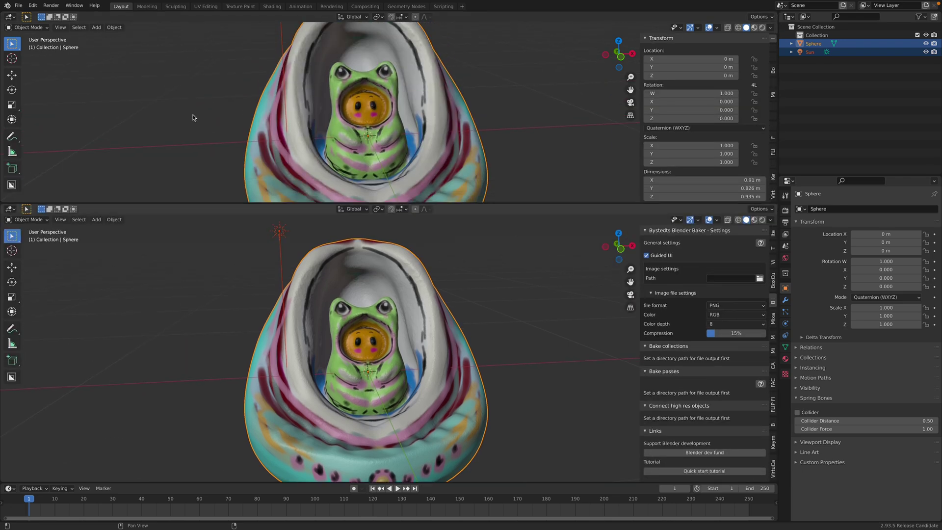
left_click(10, 16)
left_click(31, 105)
scroll(234, 119, "up", 3)
mouse_move(233, 141)
middle_mouse_down()
mouse_move(249, 95)
mouse_move(228, 131)
middle_mouse_up()
Step: Duplicate the Vertex Color node, set the copy's colour layer to Col.001 and space both nodes apart beside the Principled BSDF
left_click(230, 128)
left_click_drag(230, 128, 241, 79)
middle_click_drag(247, 81, 227, 112)
scroll(227, 112, "up", 2)
left_click_drag(225, 110, 218, 95)
key("shift+d")
left_click(210, 164)
scroll(210, 164, "up", 1)
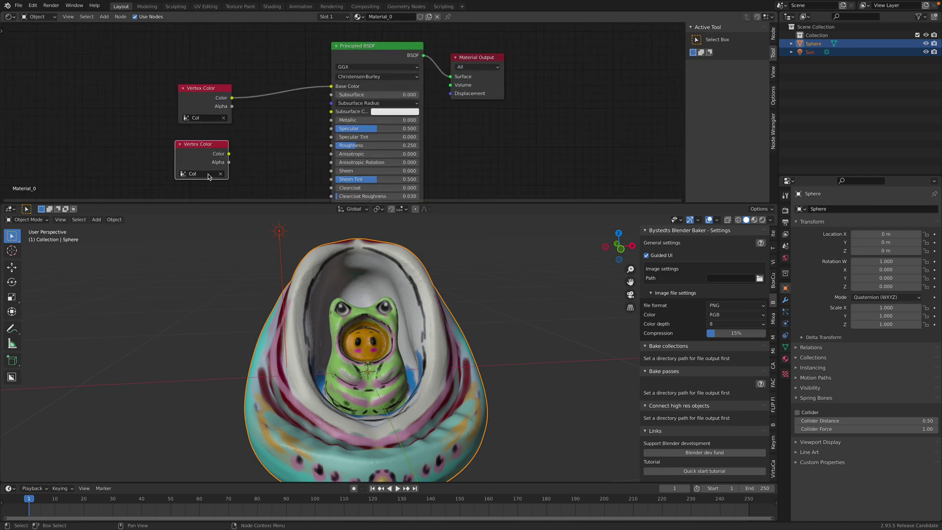
left_click(208, 174)
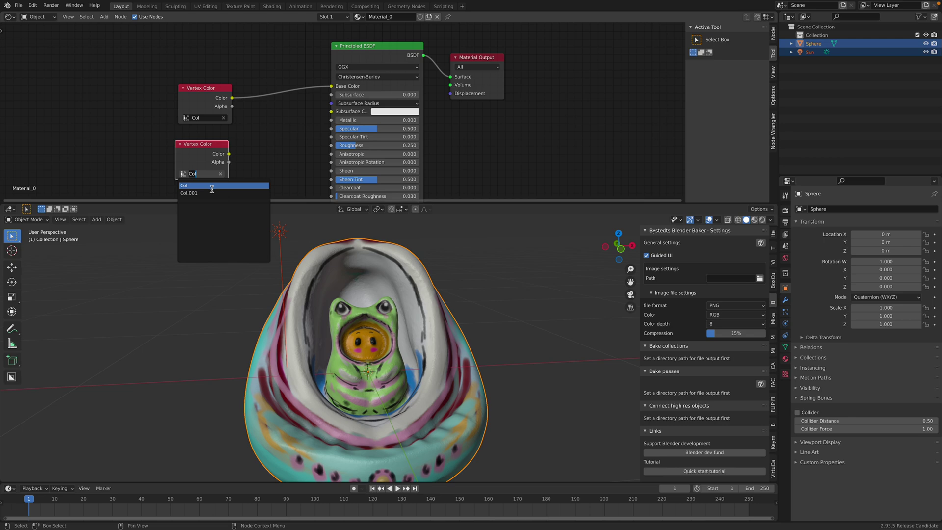
left_click(202, 193)
left_click_drag(221, 145, 158, 137)
left_click_drag(194, 90, 175, 76)
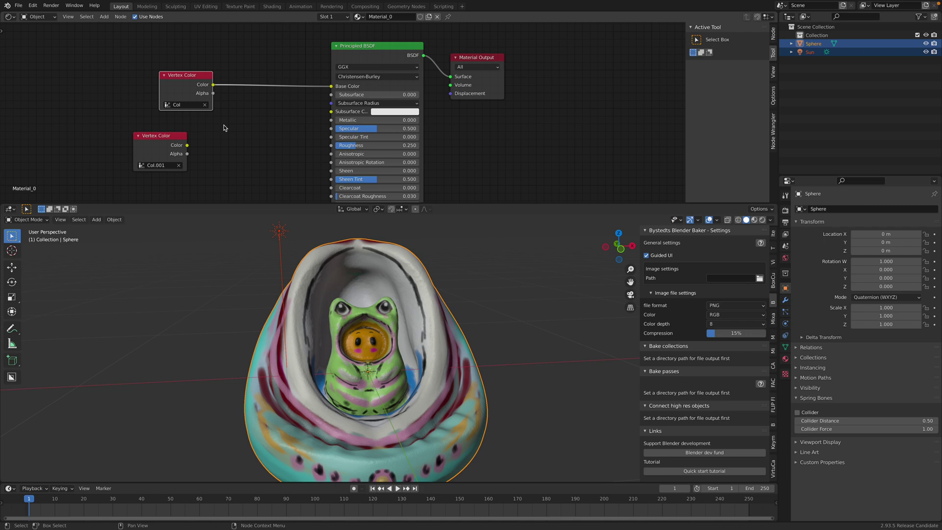
Step: Add a Separate RGB node fed by the Col.001 colour, and connect R to Roughness and G to Metallic
key("shift+a")
type("sepa")
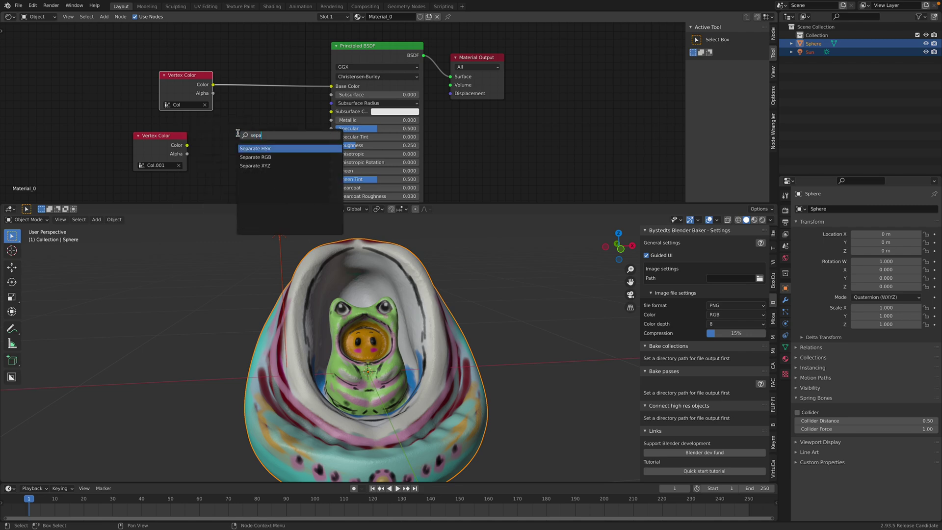
left_click(255, 157)
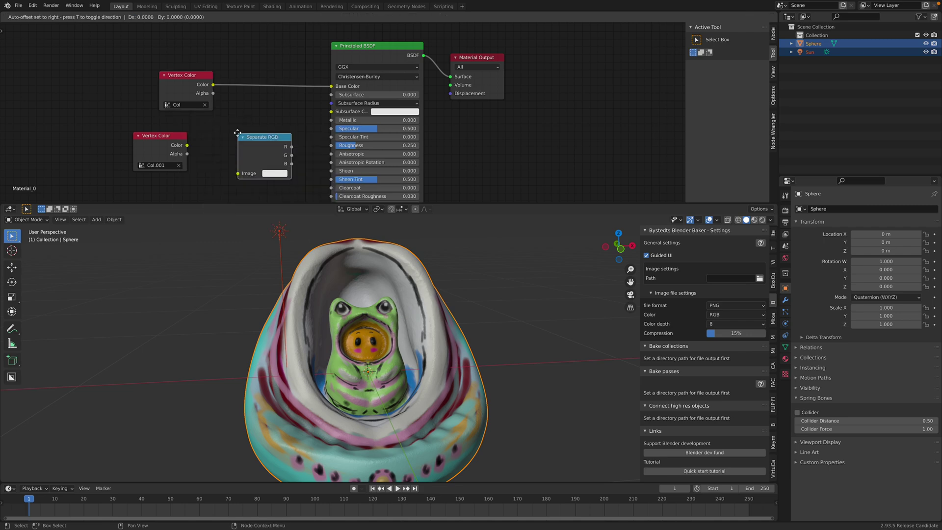
left_click(228, 156)
left_click_drag(187, 146, 210, 173)
left_click_drag(264, 146, 331, 146)
left_click_drag(265, 156, 332, 119)
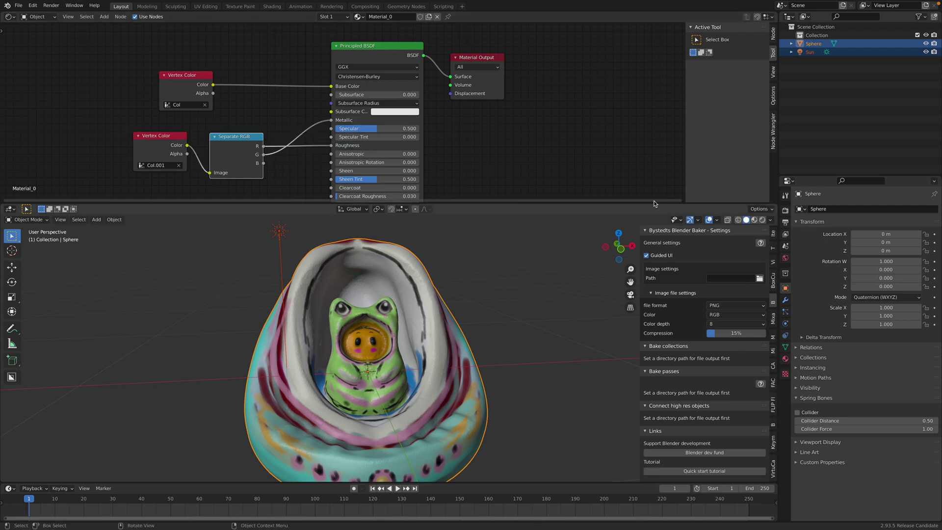
Step: Switch the 3D viewport to Material Preview shading and save the scene
left_click(755, 219)
mouse_move(477, 298)
middle_mouse_down()
mouse_move(520, 300)
mouse_move(421, 300)
mouse_move(496, 310)
mouse_move(423, 299)
mouse_move(454, 328)
middle_mouse_up()
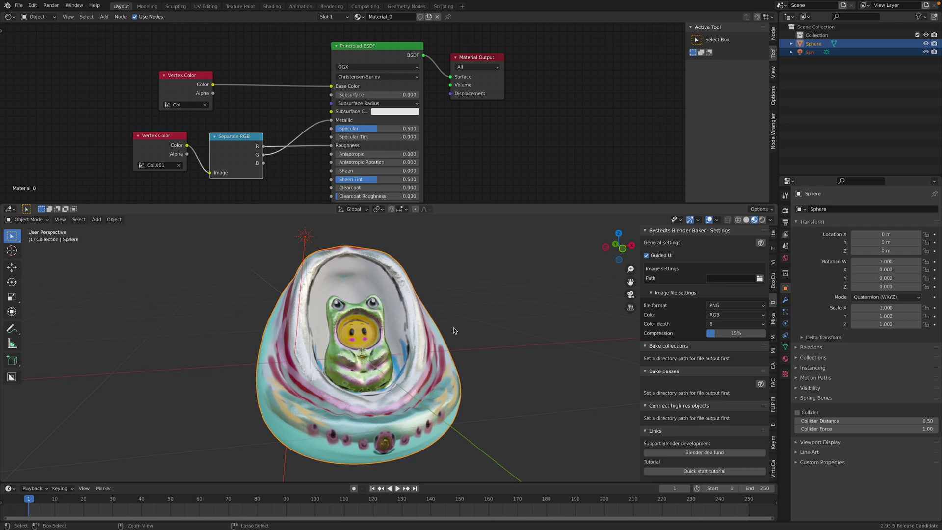
key("ctrl+s")
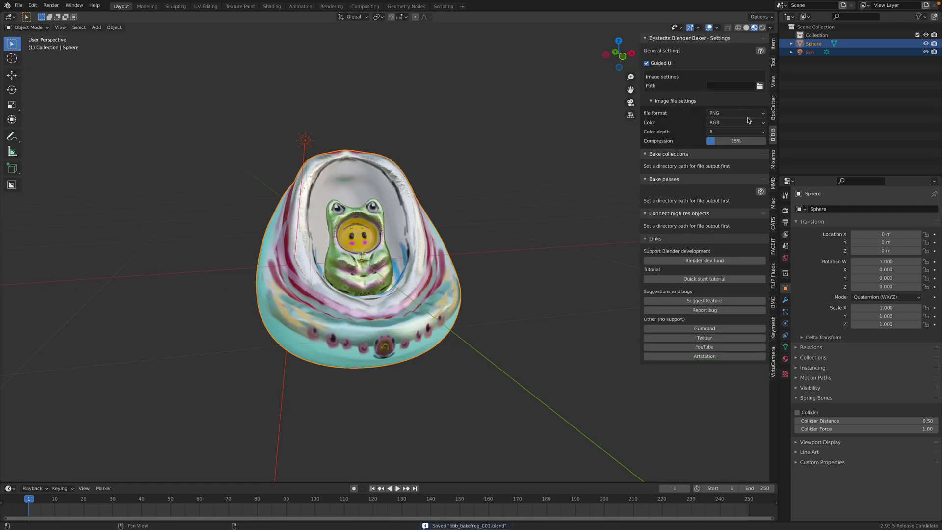
Step: Duplicate only the frog model and place the copy about 0.83 m along the X axis, beside the original
middle_click_drag(427, 212, 348, 212)
left_click(347, 213)
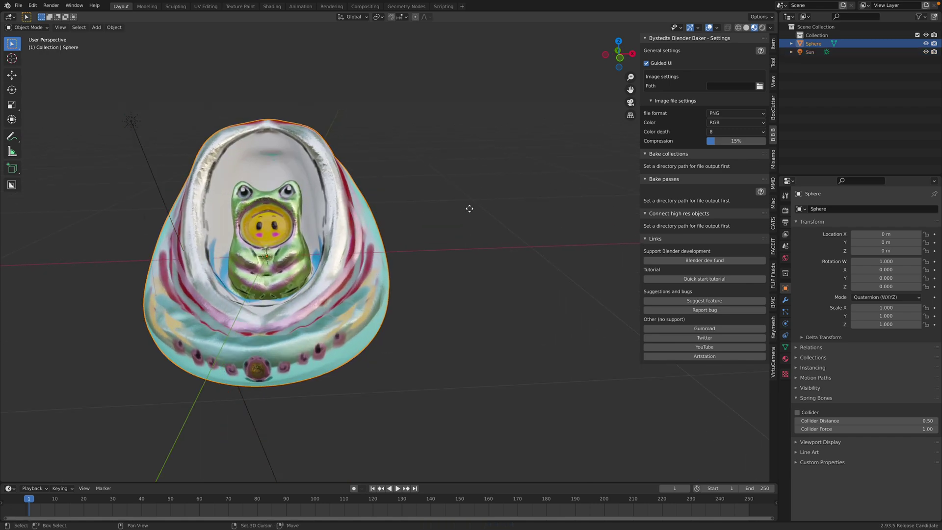
key("shift+d")
key("x")
left_click(490, 231)
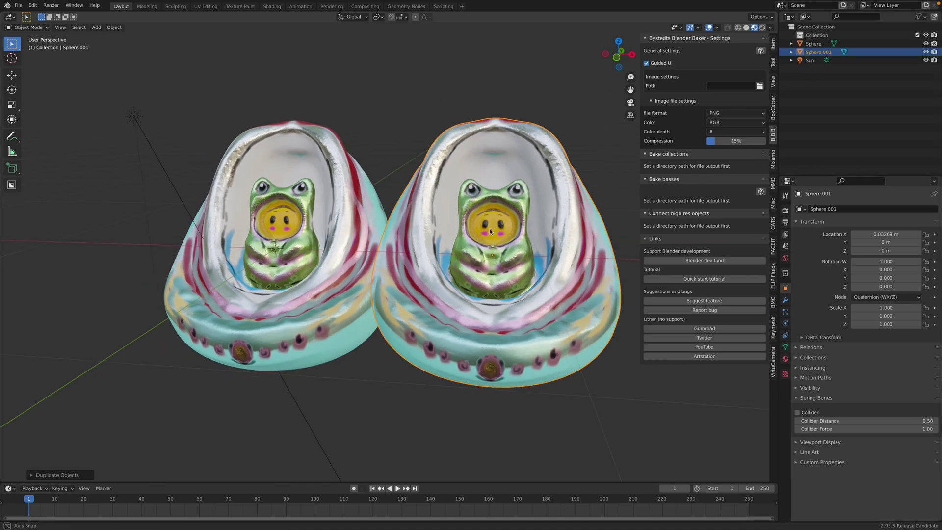
Step: Set the scene's render engine to Cycles
left_click(785, 210)
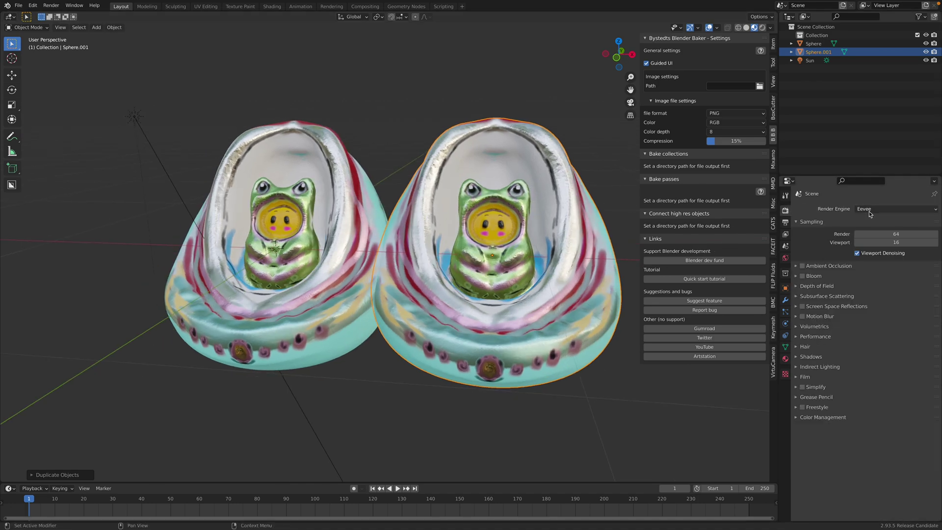
left_click(873, 210)
left_click(874, 240)
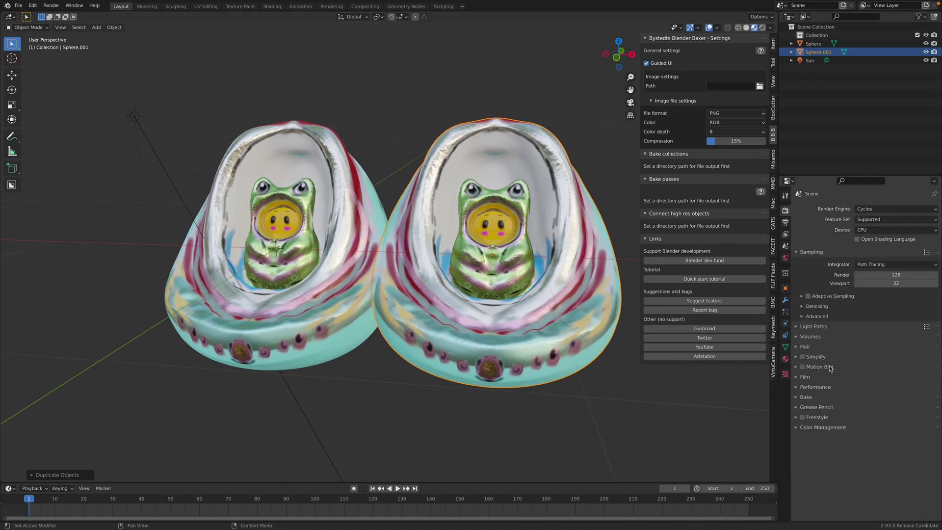
Step: Examine the Cycles Bake settings, including the Selected to Active options and the available bake types
left_click(804, 398)
scroll(814, 383, "down", 4)
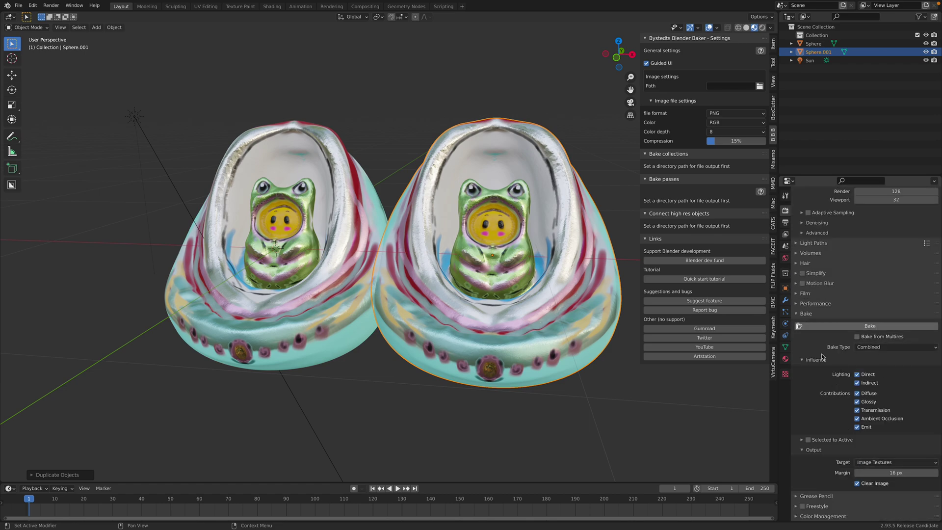
left_click(813, 440)
left_click(809, 440)
left_click(809, 440)
left_click(894, 347)
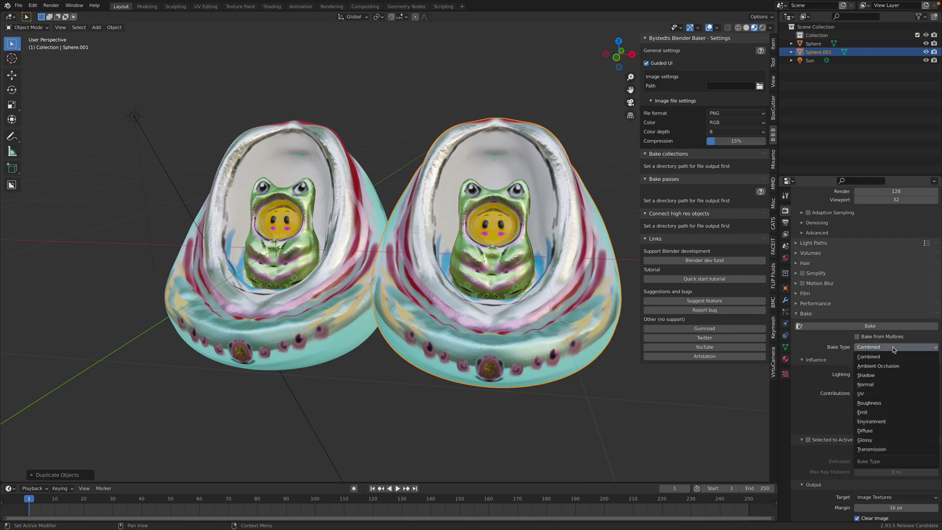
left_click(542, 89)
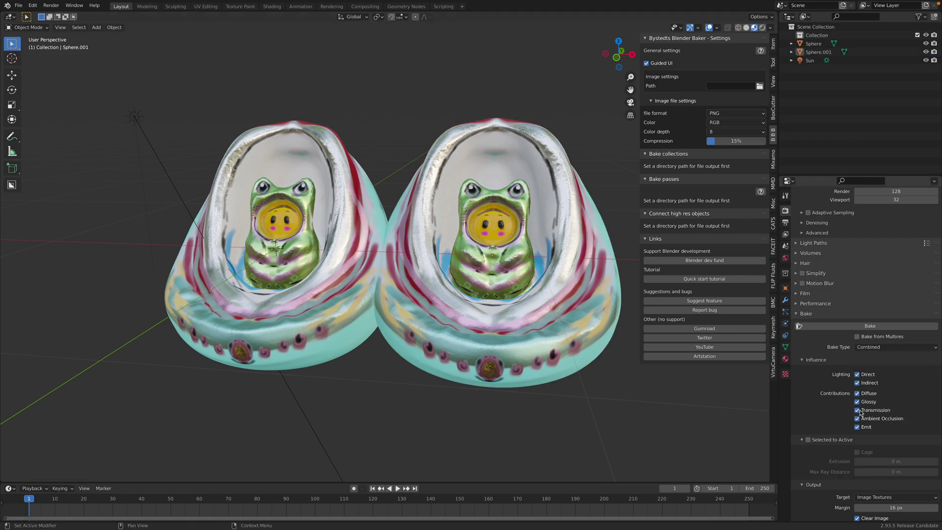
left_click(878, 347)
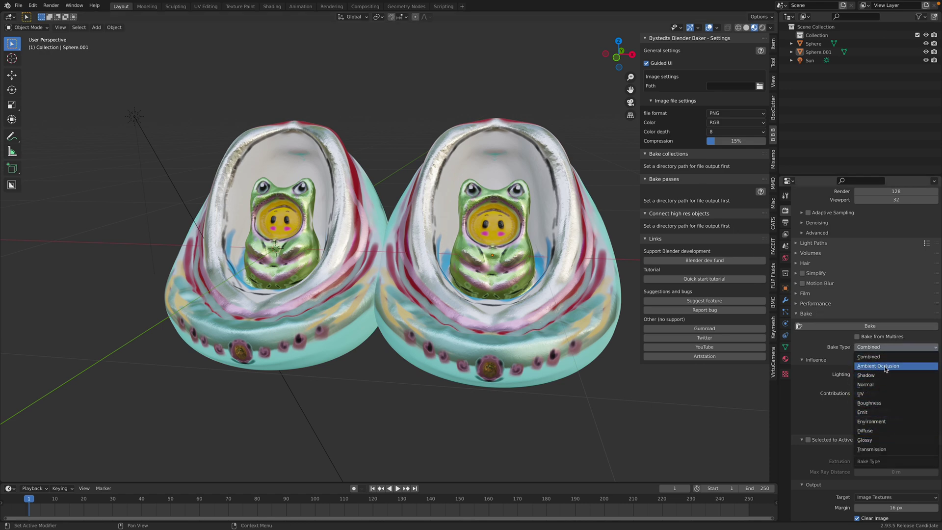
left_click(874, 348)
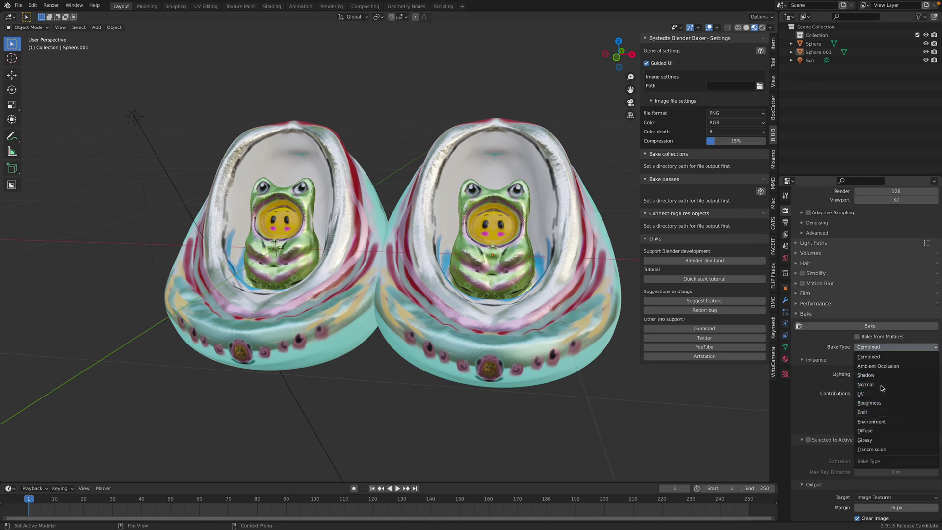
Step: Inspect the mesh density of both frog models up close in Wireframe shading
middle_click_drag(549, 135, 544, 122)
scroll(535, 181, "down", 1)
middle_click_drag(534, 181, 428, 183)
key("z")
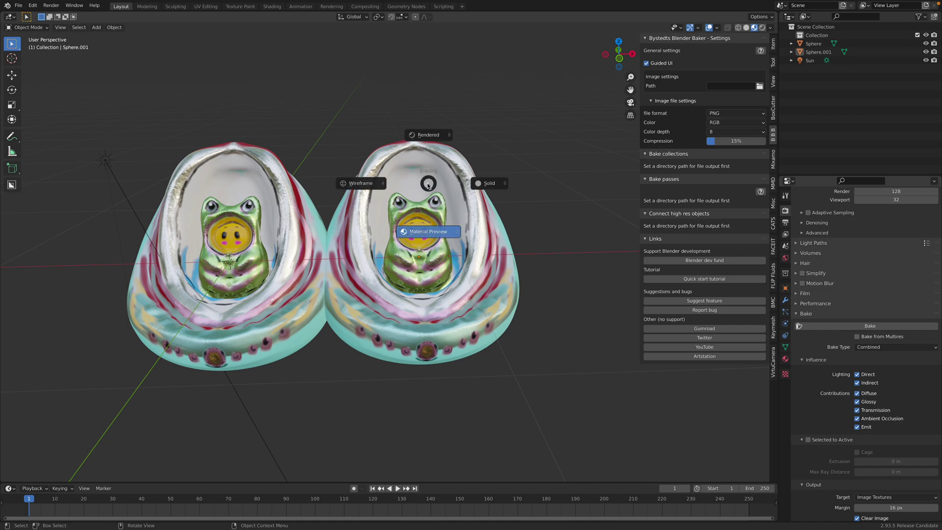
left_click(377, 182)
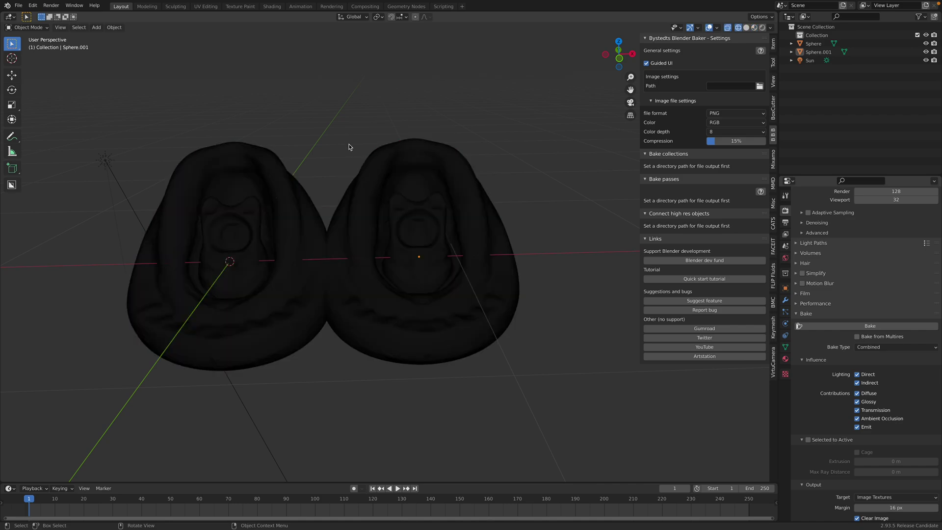
scroll(349, 146, "up", 8)
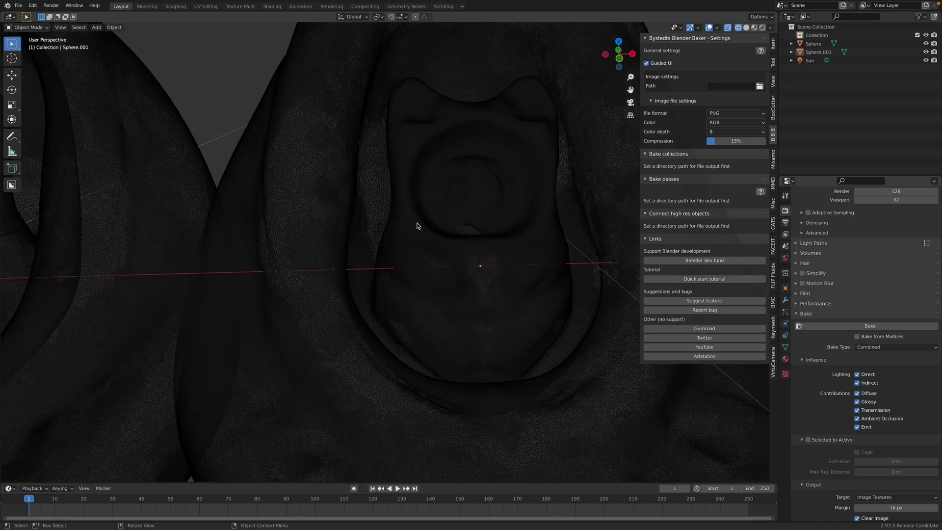
scroll(417, 226, "down", 6)
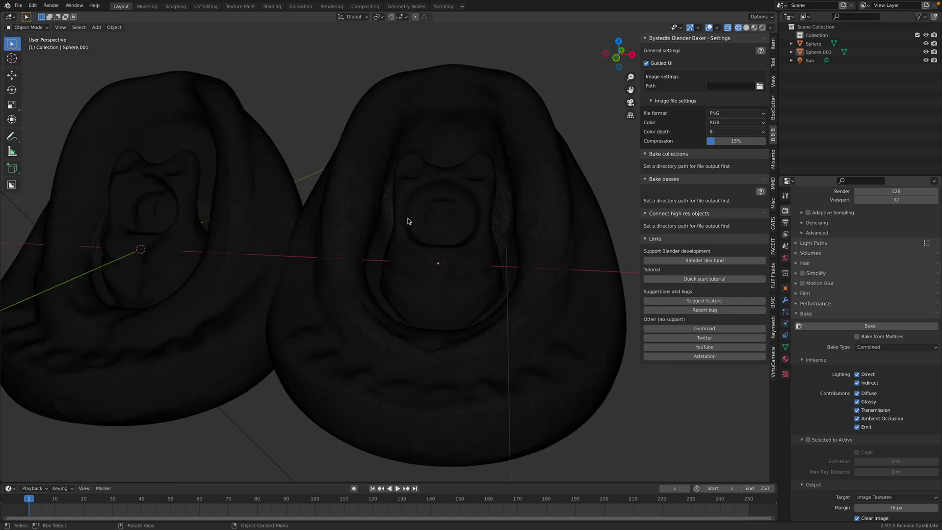
scroll(408, 221, "down", 3)
Step: Return to Solid shading and add a Remesh modifier to the duplicated frog
left_click(413, 195)
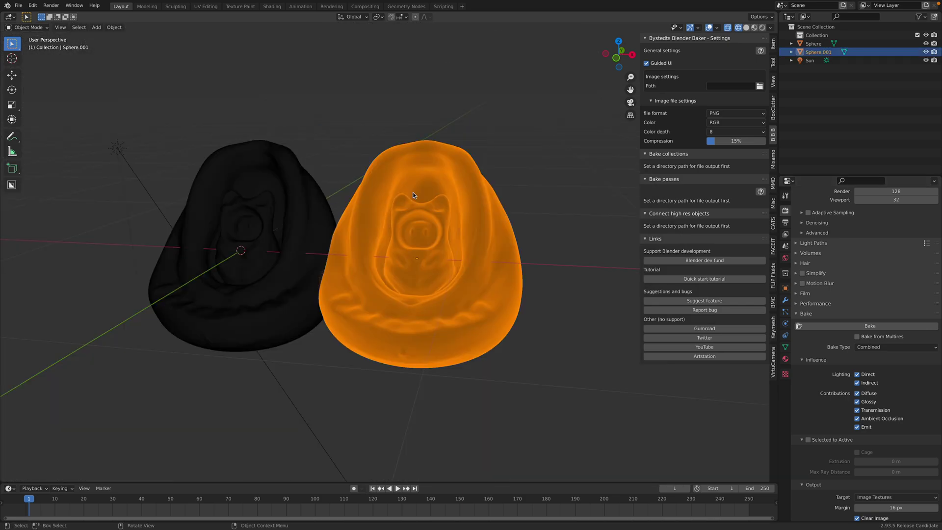
left_click(744, 29)
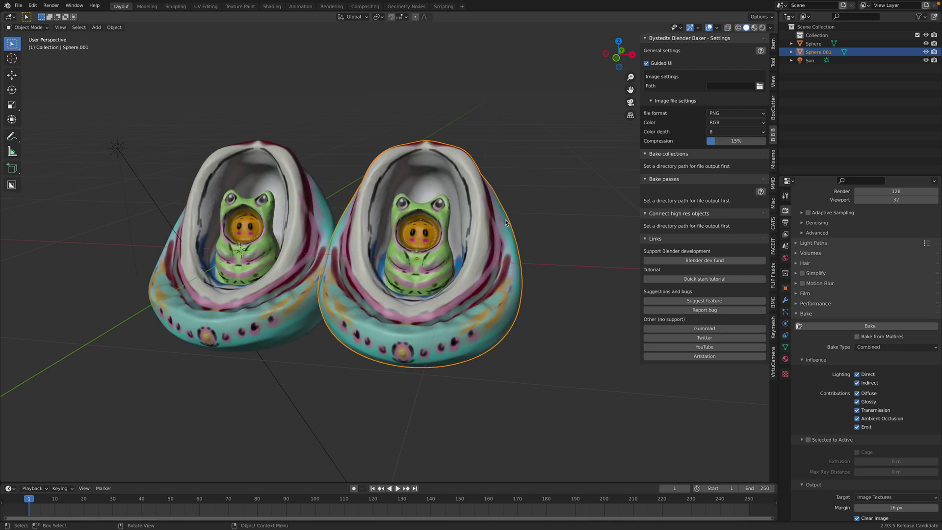
left_click(785, 299)
left_click(834, 208)
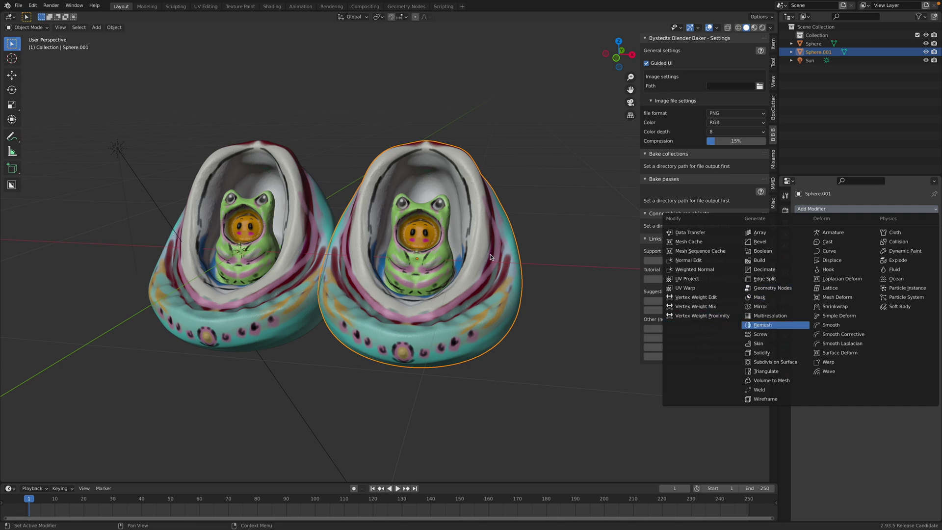
key("Return")
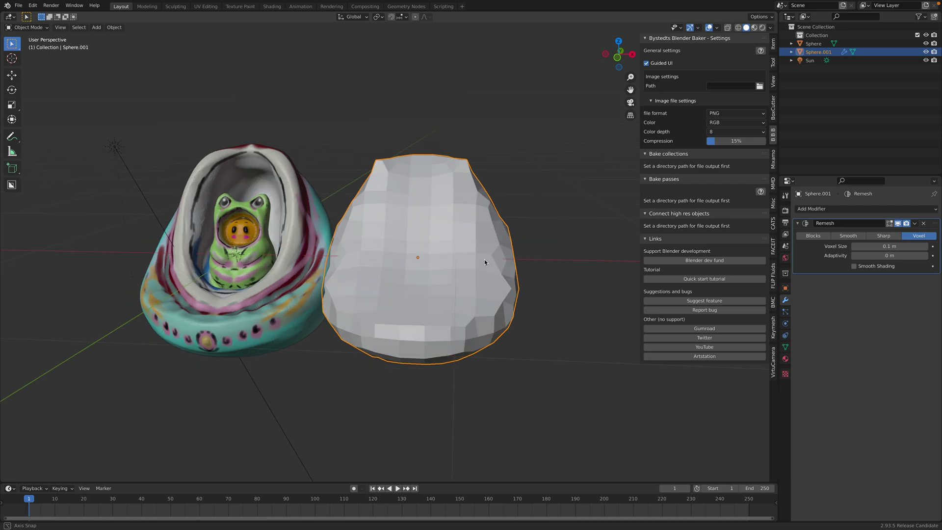
Step: Try a voxel size of 0.01 m for the Remesh modifier
left_click(891, 247)
type("0")
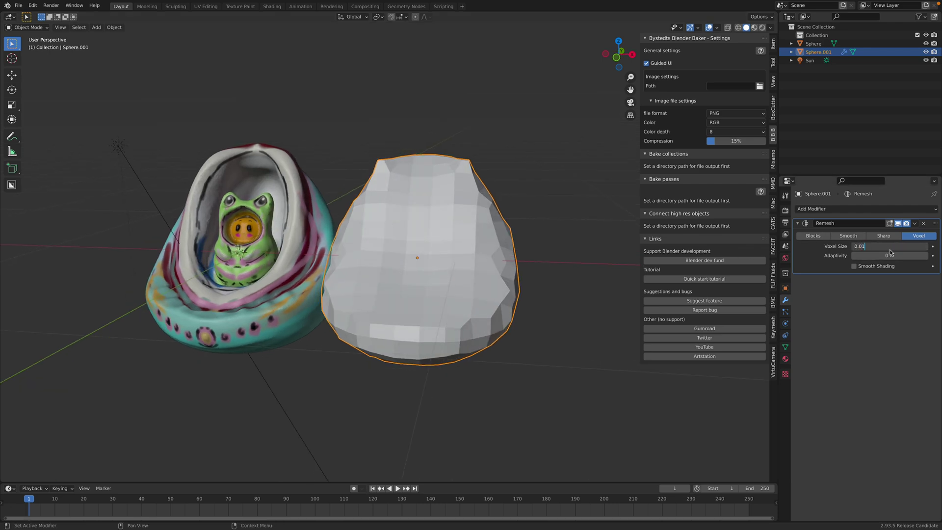
type(".01")
key("Return")
Step: Set the Remesh modifier's voxel size to 0.02 m and apply the modifier to the duplicated frog
left_click(879, 247)
type("0.")
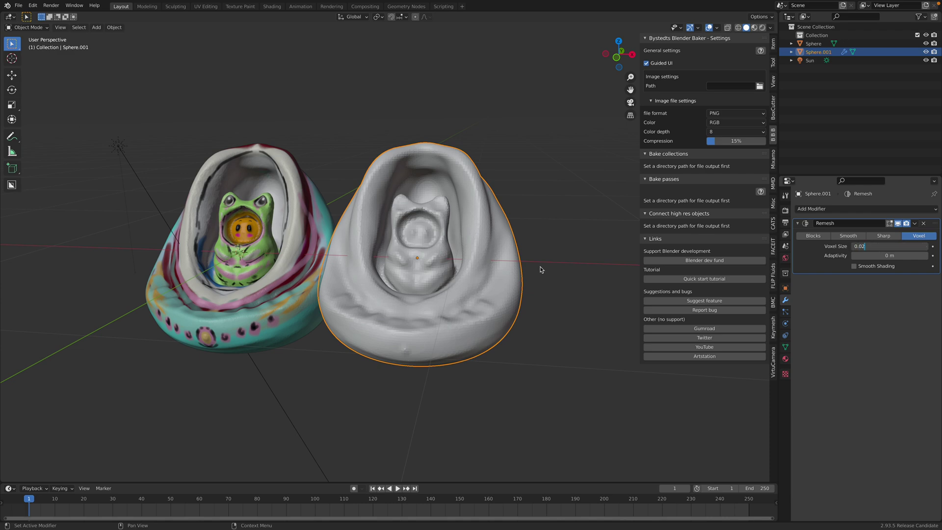
key("Return")
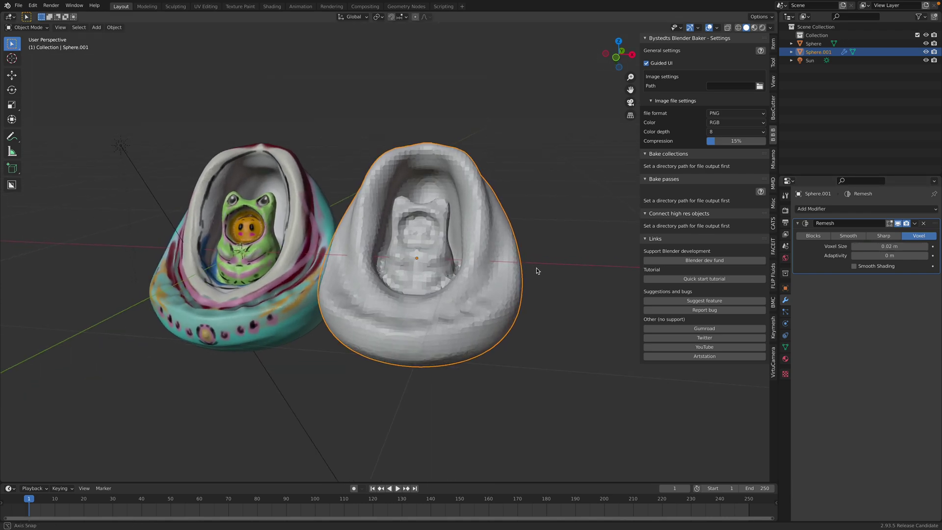
middle_click_drag(472, 257, 458, 216)
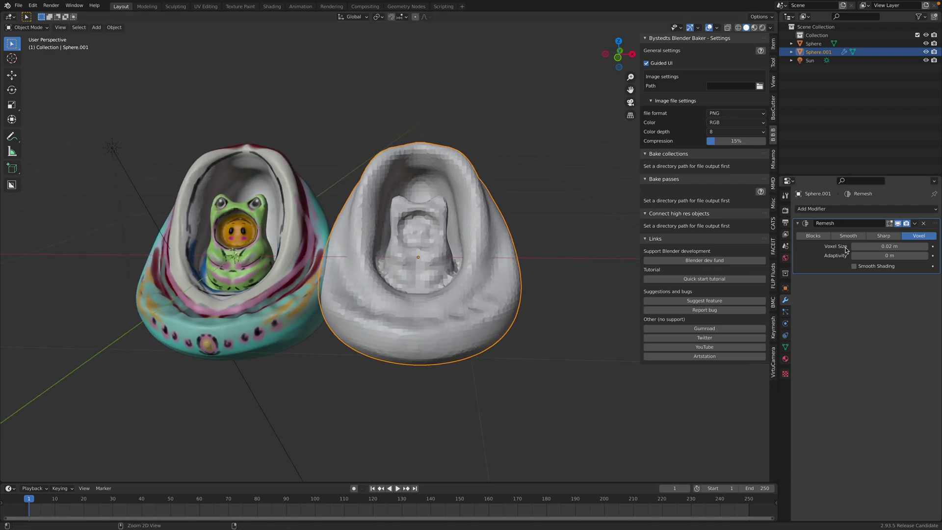
key("ctrl+a")
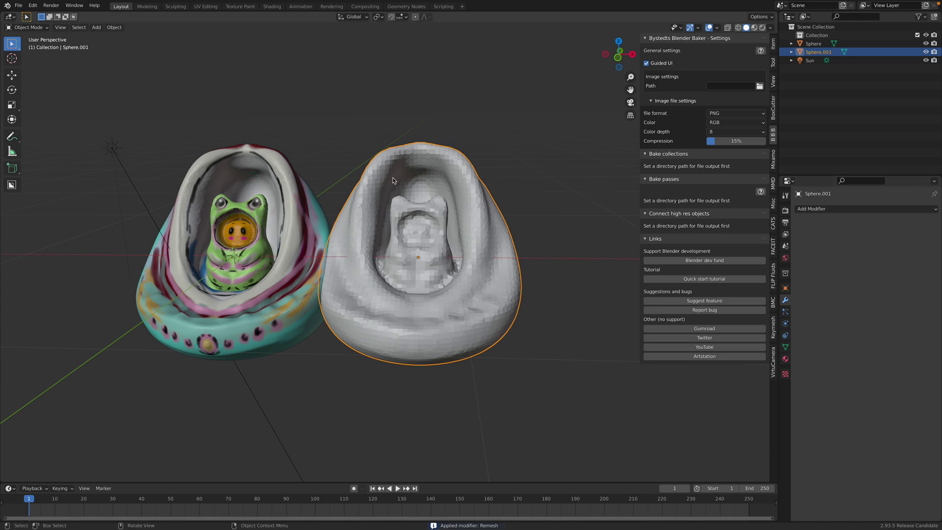
Step: Save the scene and check the program version on the splash screen
left_click(18, 5)
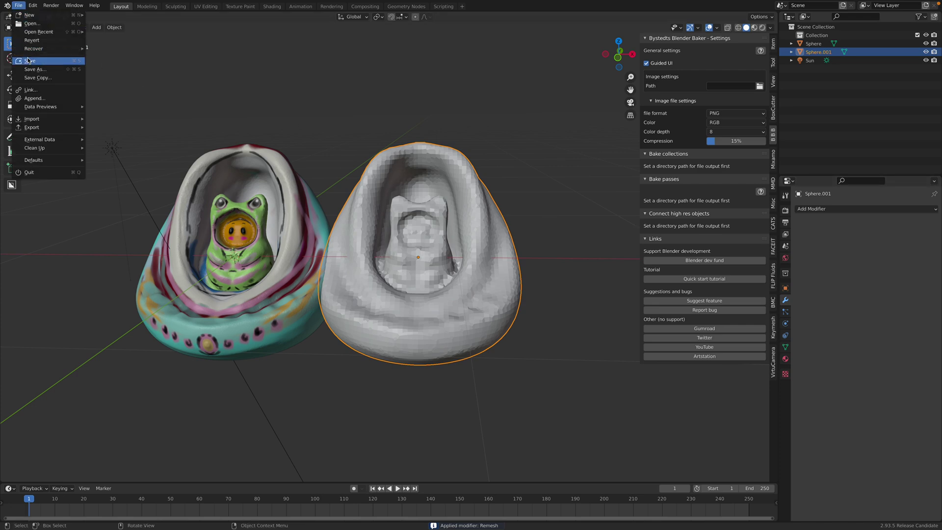
middle_click_drag(398, 167, 412, 174, "shift")
left_click(8, 7)
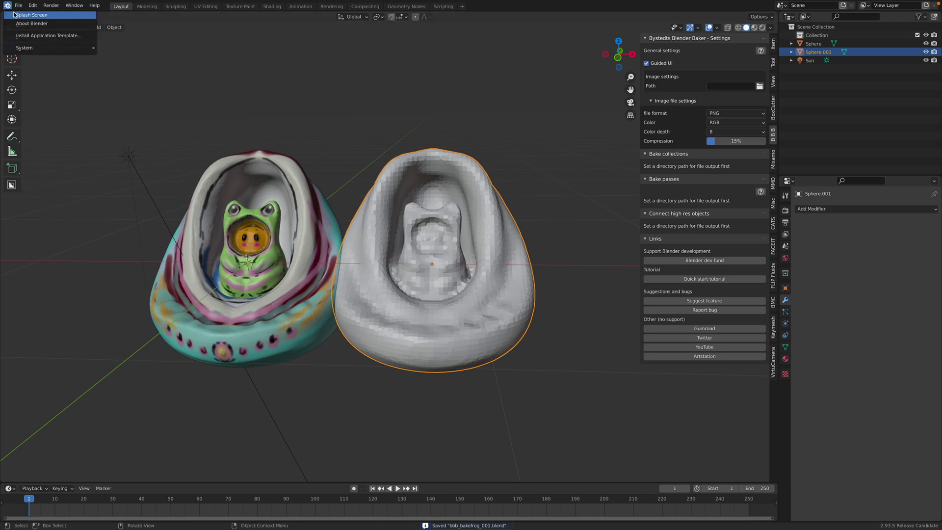
left_click(29, 15)
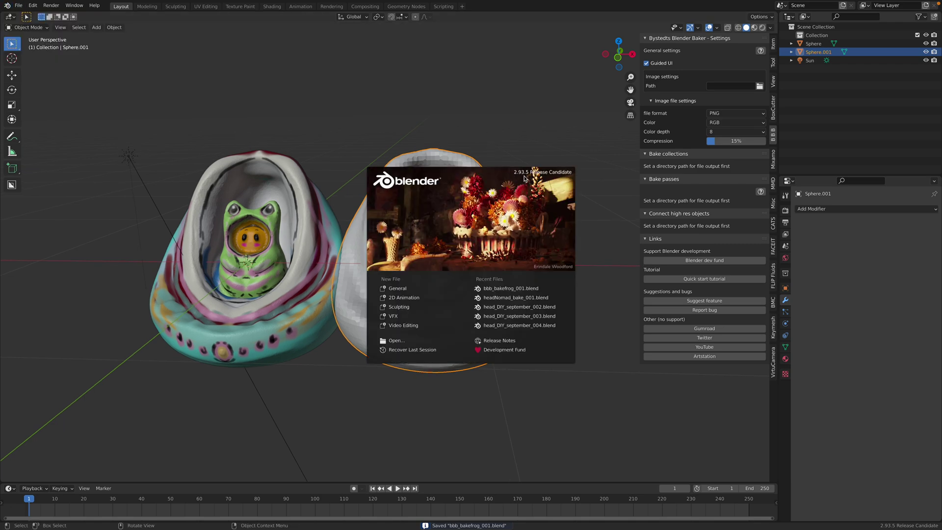
left_click(486, 136)
Step: Apply smooth shading to the remeshed frog copy
scroll(485, 147, "up", 2)
middle_click_drag(484, 169, 485, 222)
right_click(502, 183)
left_click(494, 183)
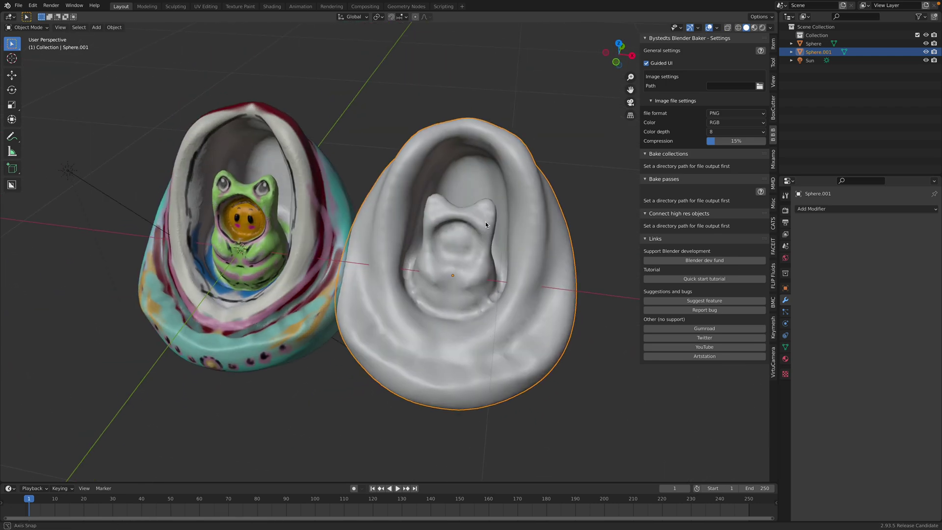
Step: Rename the painted high-resolution frog object to HI
left_click(282, 178)
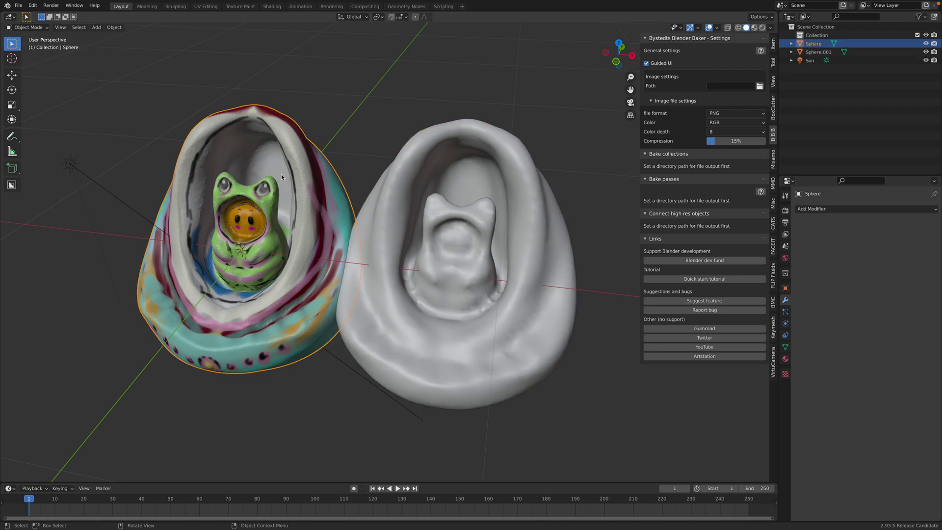
double_click(813, 43)
type("HI")
key("Return")
Step: Rename the remeshed low-resolution frog object to LO and deselect it
left_click(526, 193)
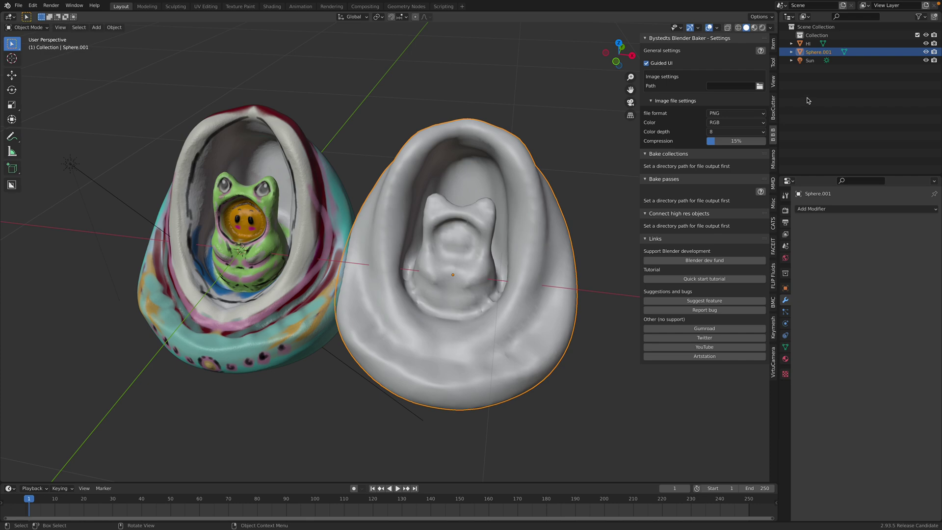
double_click(817, 52)
type("LO")
key("Return")
middle_click_drag(493, 208, 520, 192)
left_click(568, 152)
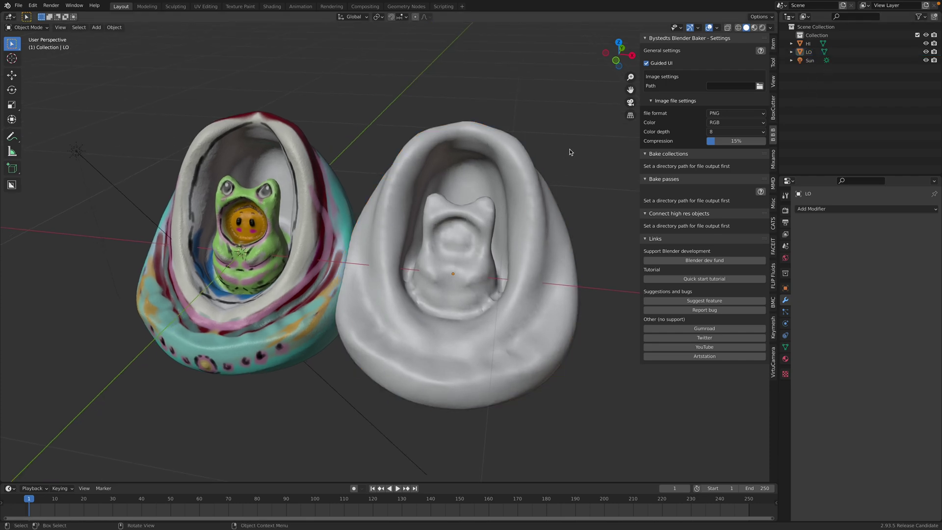
Step: Remove the material slot holding Material_0 from the LO frog
left_click(529, 217)
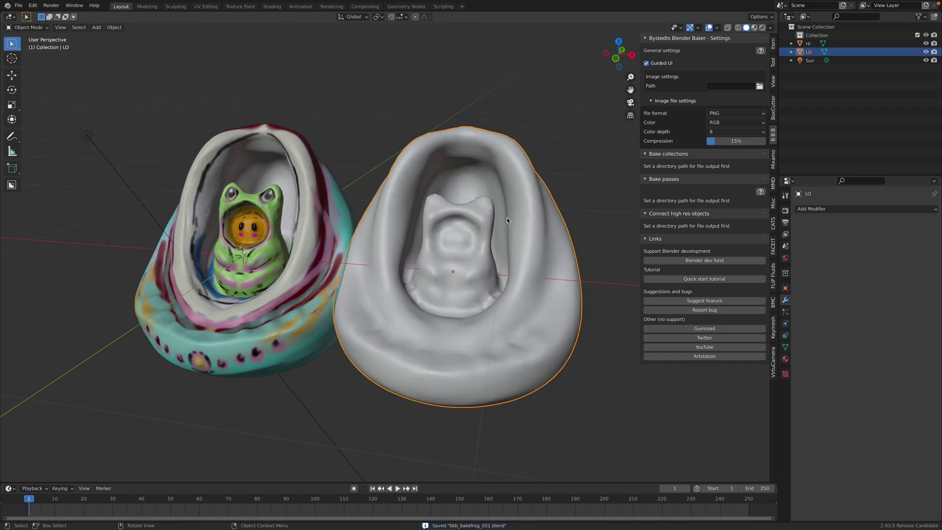
middle_click_drag(508, 217, 512, 231)
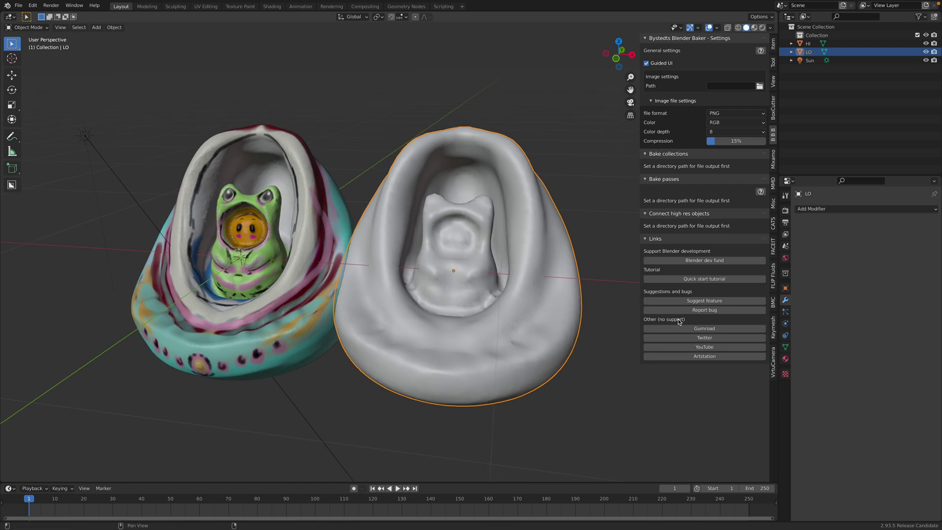
left_click(785, 358)
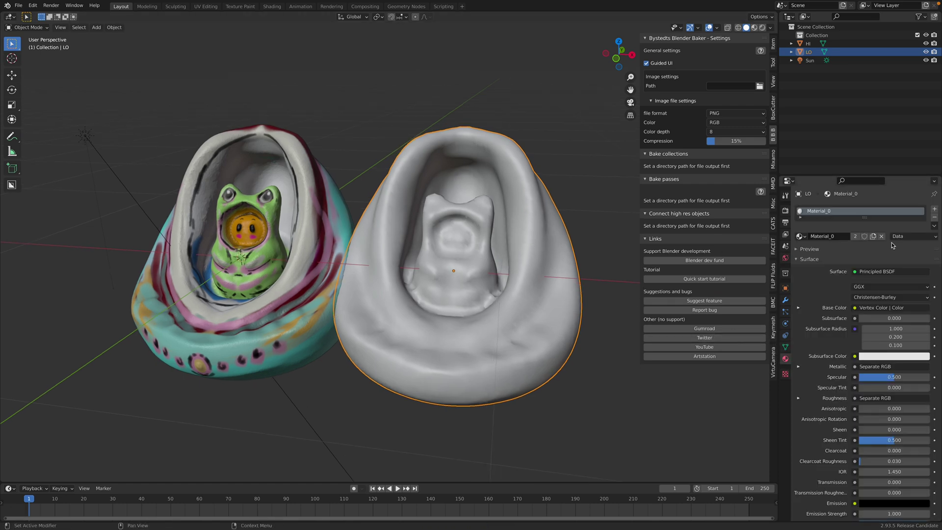
left_click(935, 218)
left_click(389, 132)
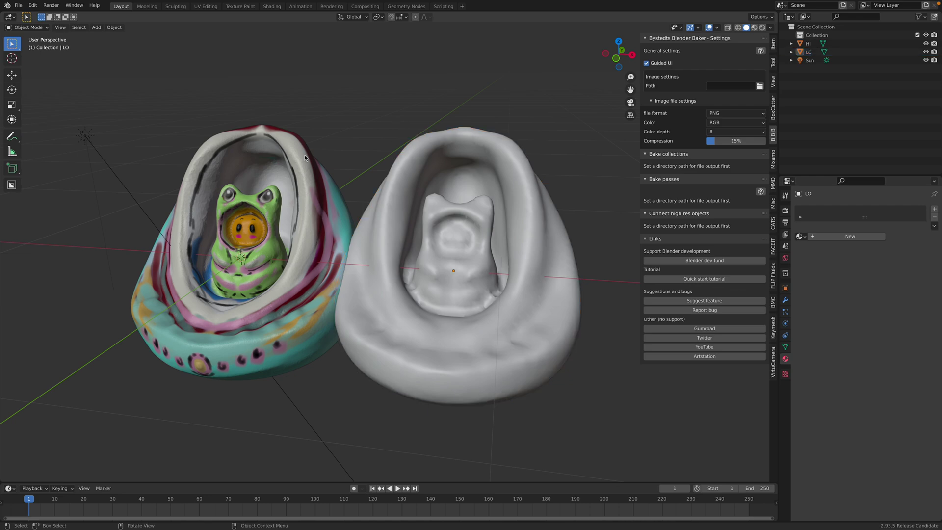
Step: Check the HI frog's material, give the LO frog a new material of its own and deselect everything
left_click(304, 155)
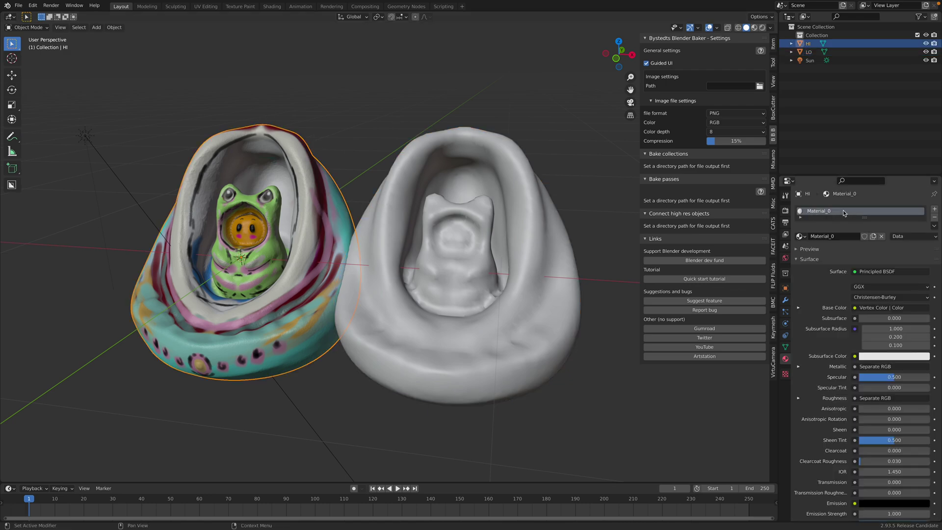
left_click_drag(864, 218, 864, 242)
left_click(469, 165)
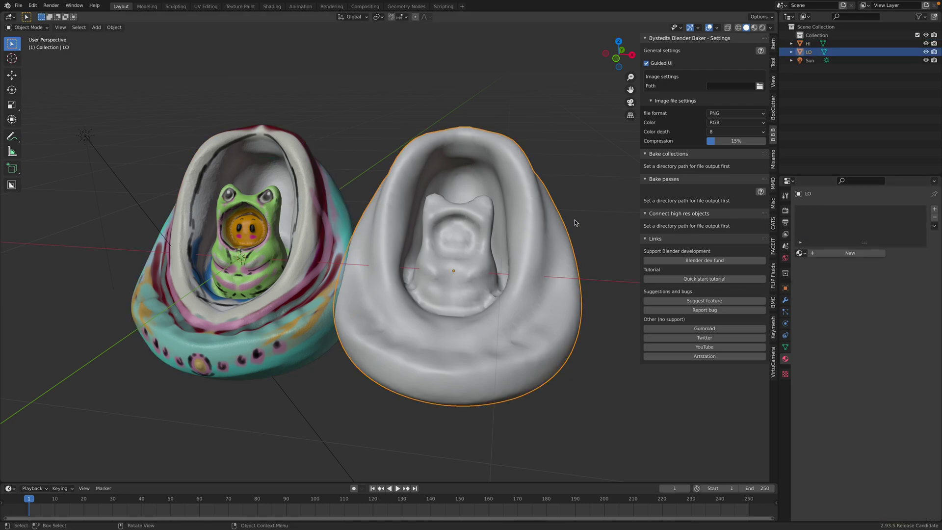
left_click(837, 253)
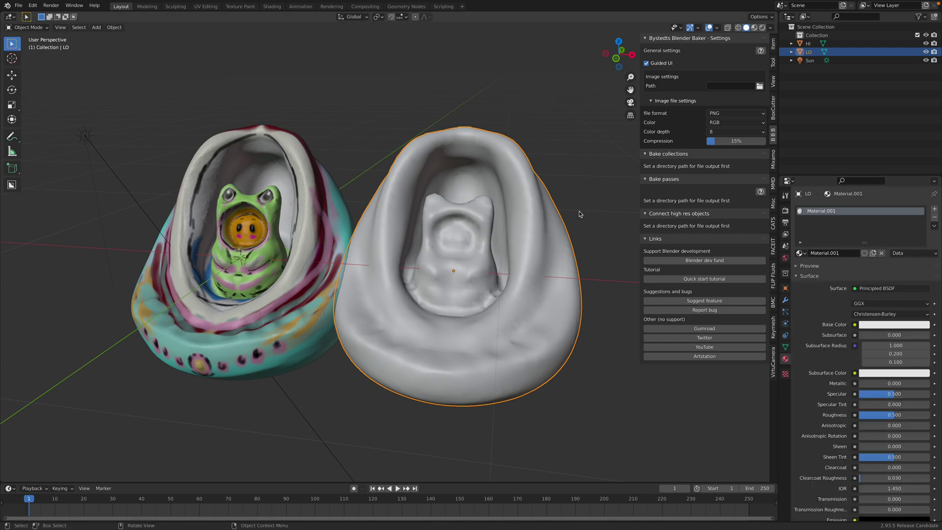
middle_click_drag(558, 163, 554, 152)
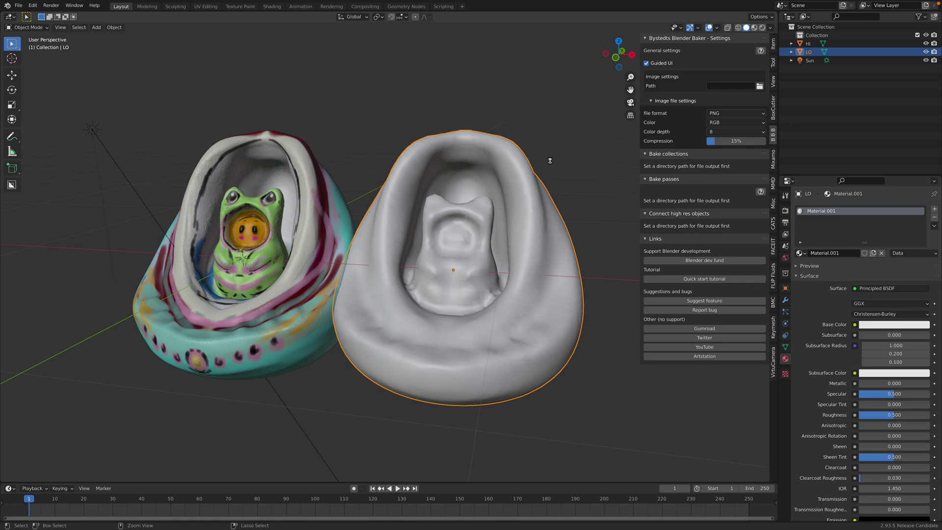
key("alt+a")
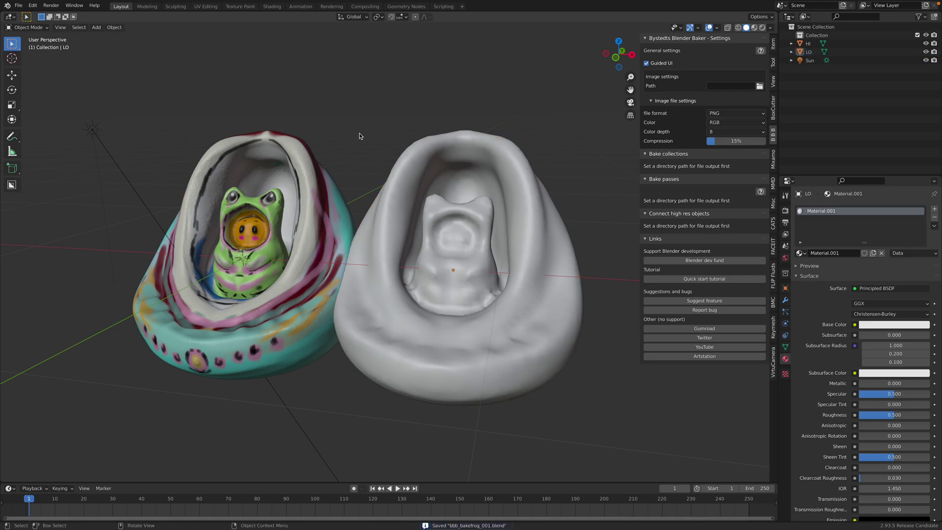
Step: Save the scene as bbb_bakefrog_001.blend in a new Desktop folder named BLEND_BBBDemo
left_click(19, 5)
left_click(37, 77)
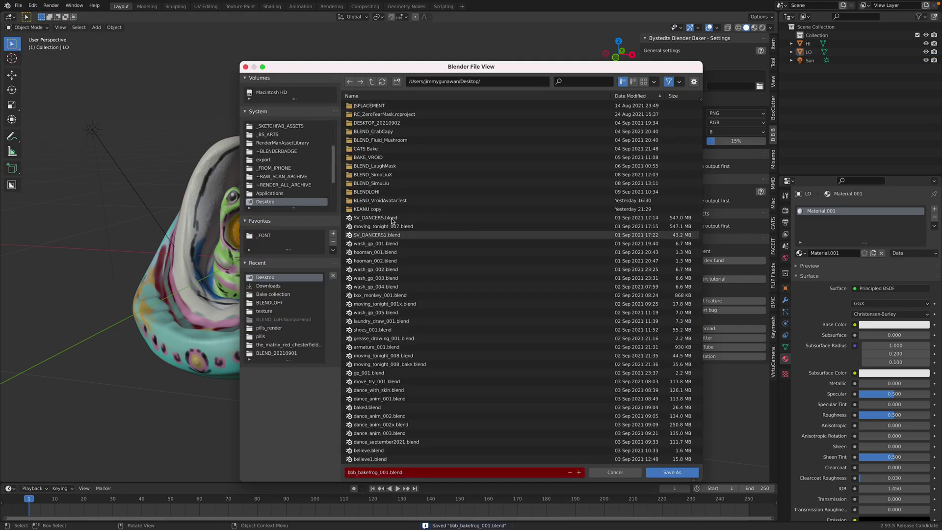
left_click(397, 81)
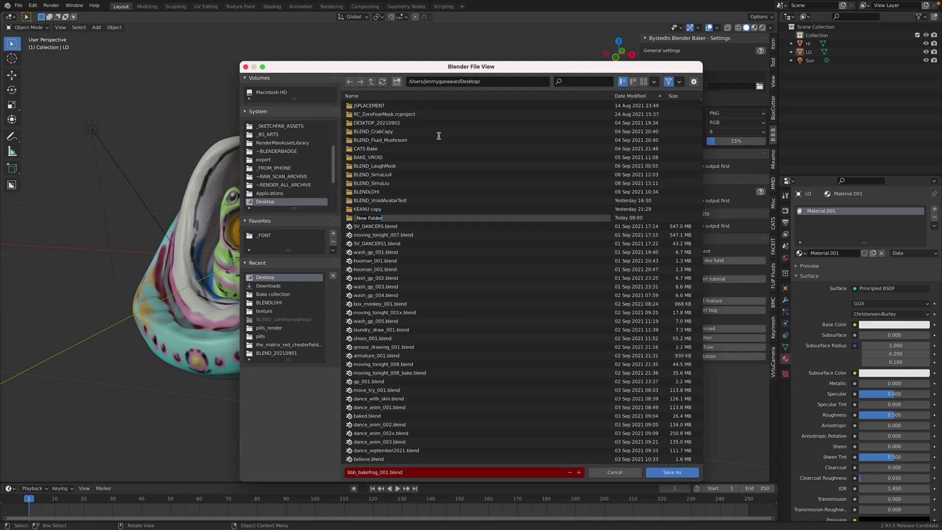
type("BLEN")
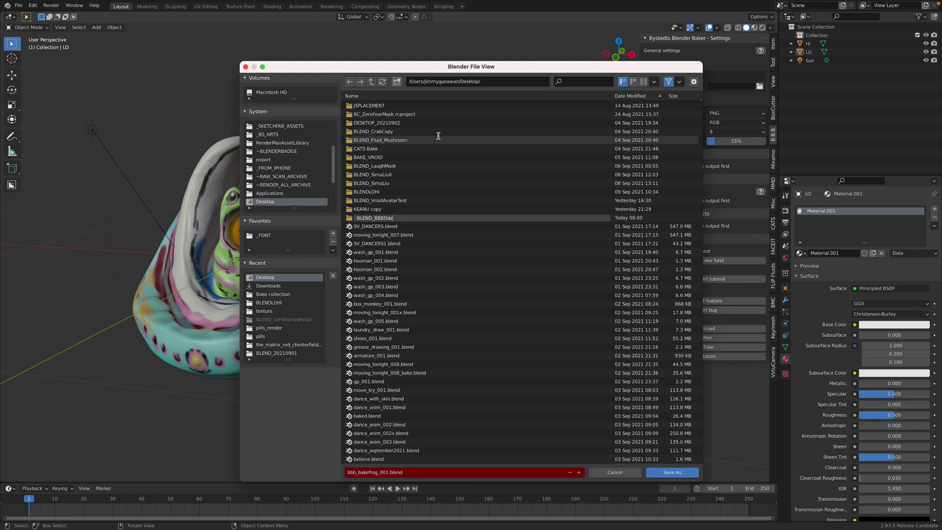
type("D_BBBDemo")
key("Return")
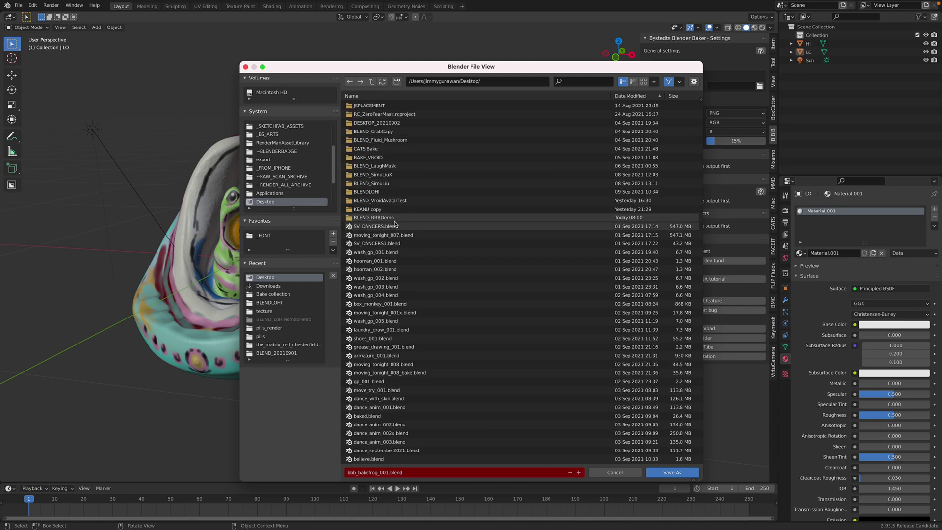
double_click(432, 218)
left_click(673, 472)
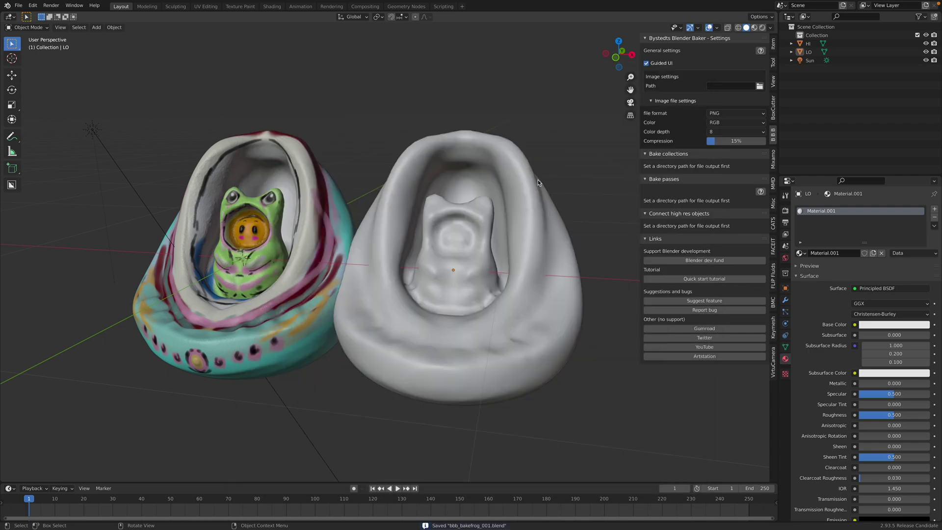
Step: Set the baker's image output path to the BLEND_BBBDemo folder and review the bake workflow options
left_click(759, 86)
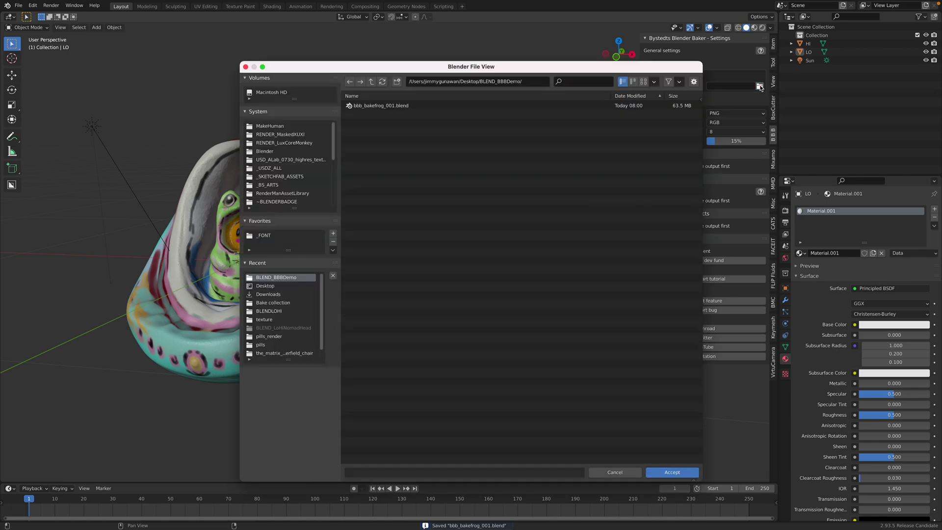
left_click(672, 472)
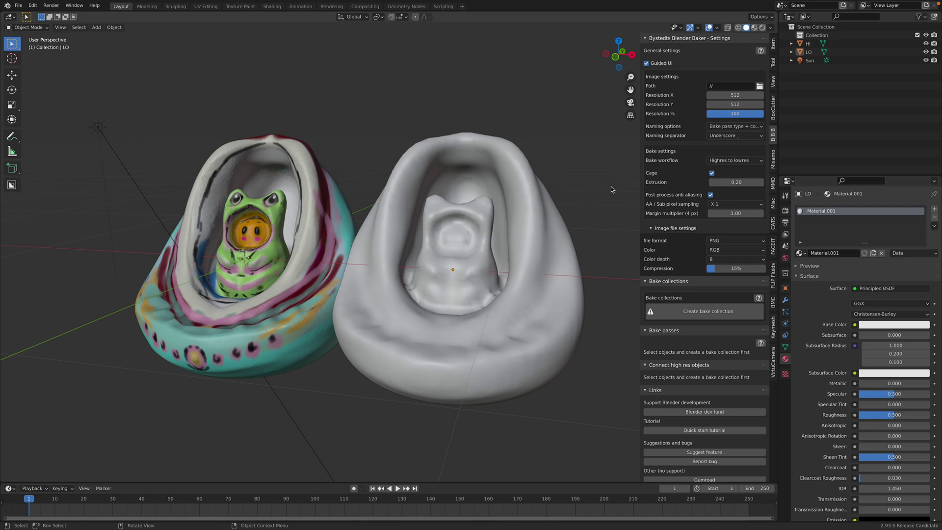
left_click_drag(641, 167, 591, 158)
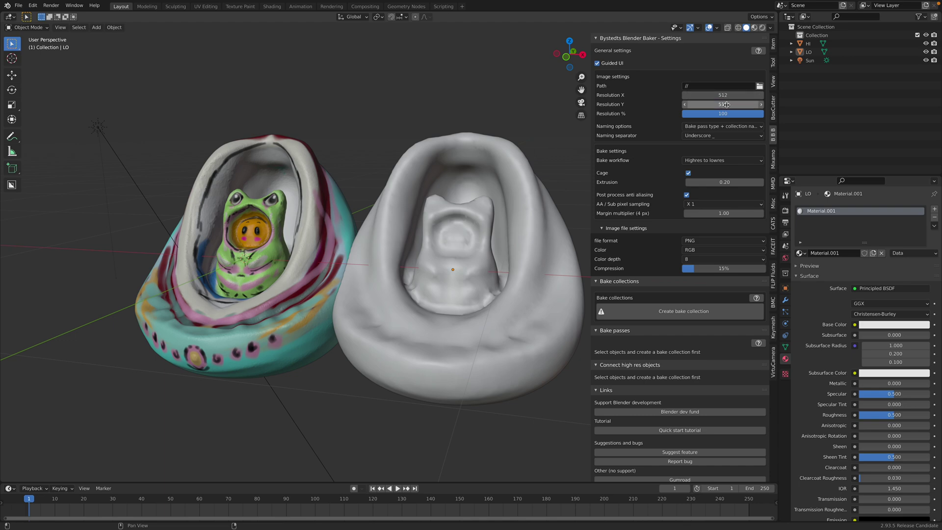
left_click(712, 161)
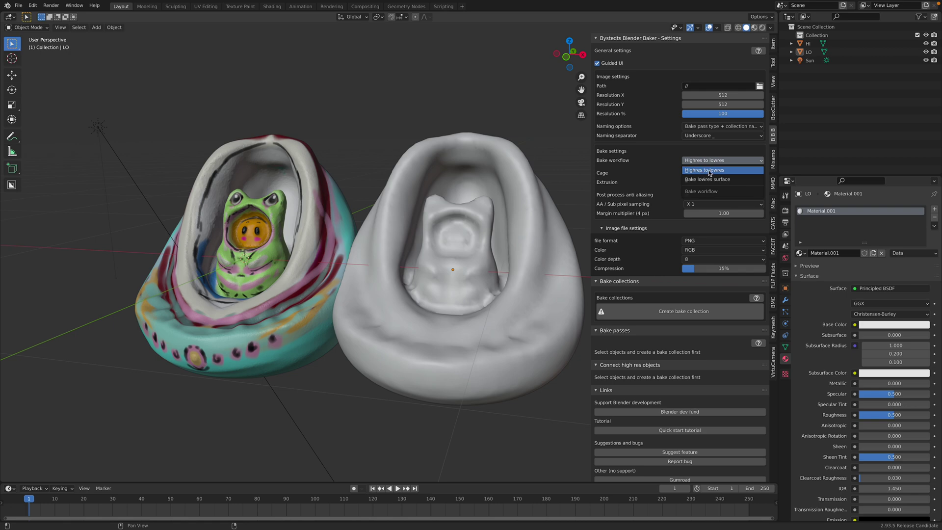
Step: Create a bake collection from the LO frog
left_click(492, 172)
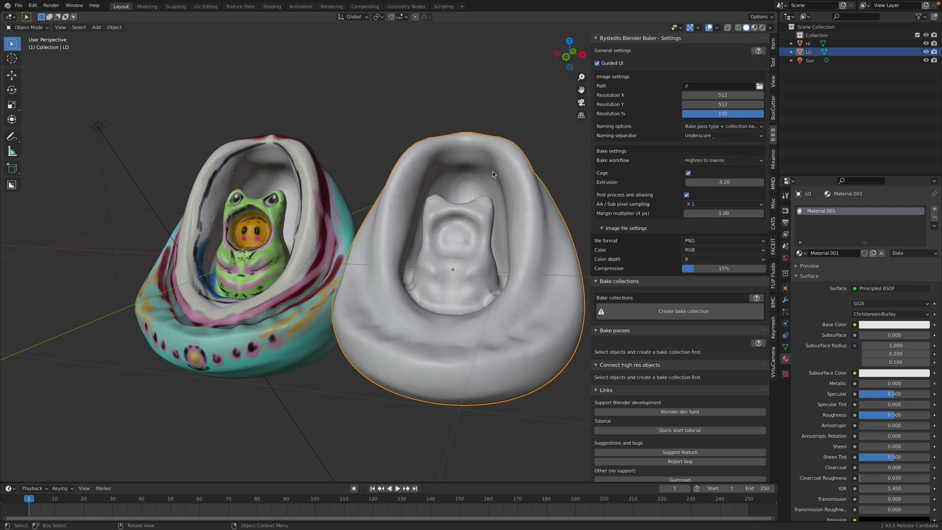
middle_click_drag(493, 172, 461, 115)
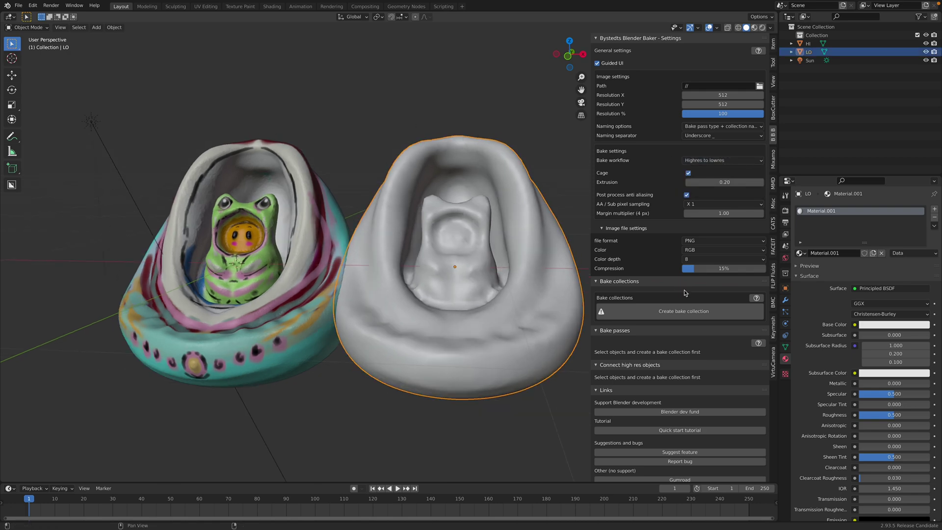
left_click(715, 313)
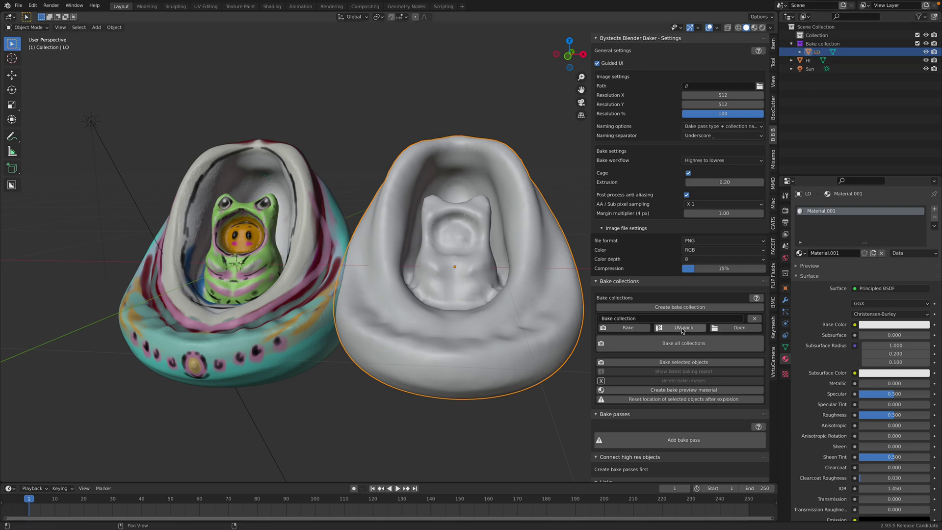
Step: Add five bake passes to the baker's pass list
scroll(691, 351, "down", 2)
scroll(691, 351, "down", 2)
scroll(691, 353, "down", 2)
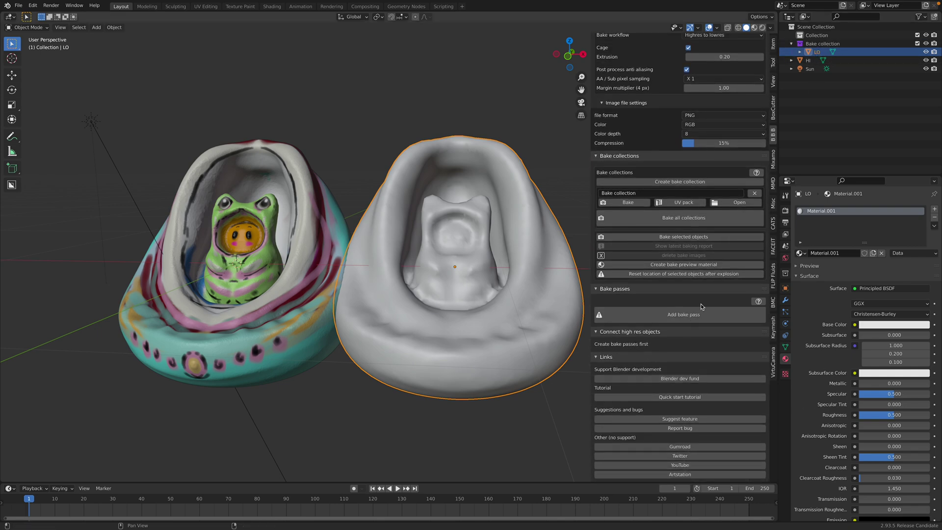
left_click(705, 315)
scroll(707, 324, "down", 5)
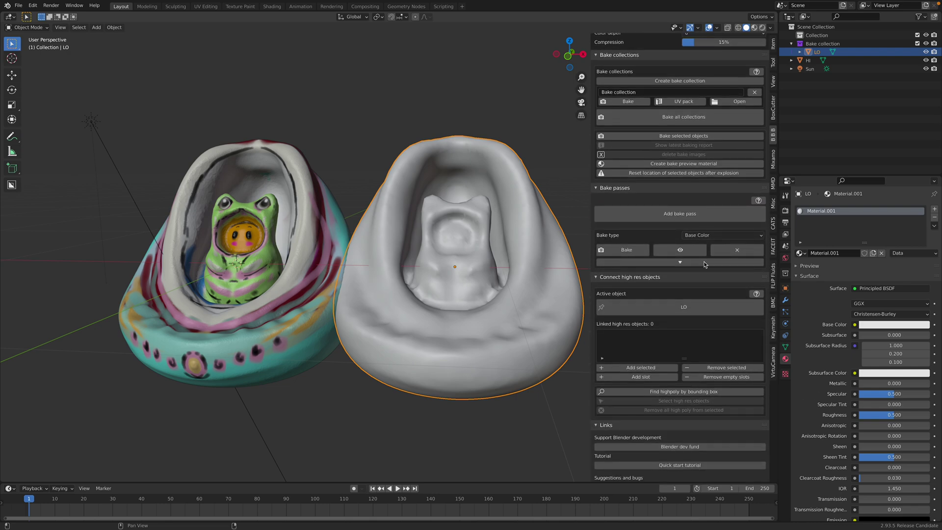
left_click(708, 216)
left_click(709, 216)
left_click(709, 215)
left_click(709, 216)
scroll(709, 246, "down", 3)
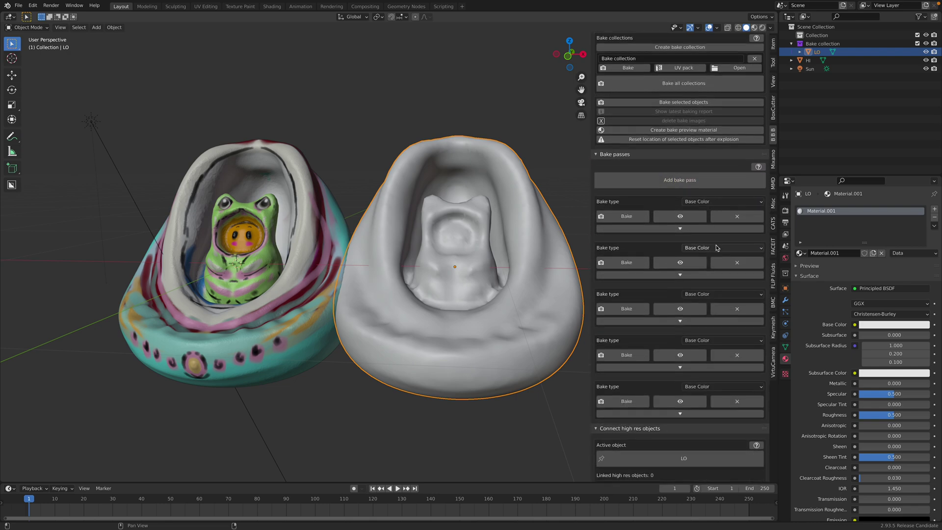
Step: Try Diffuse as the bake type of the second bake pass
left_click(709, 214)
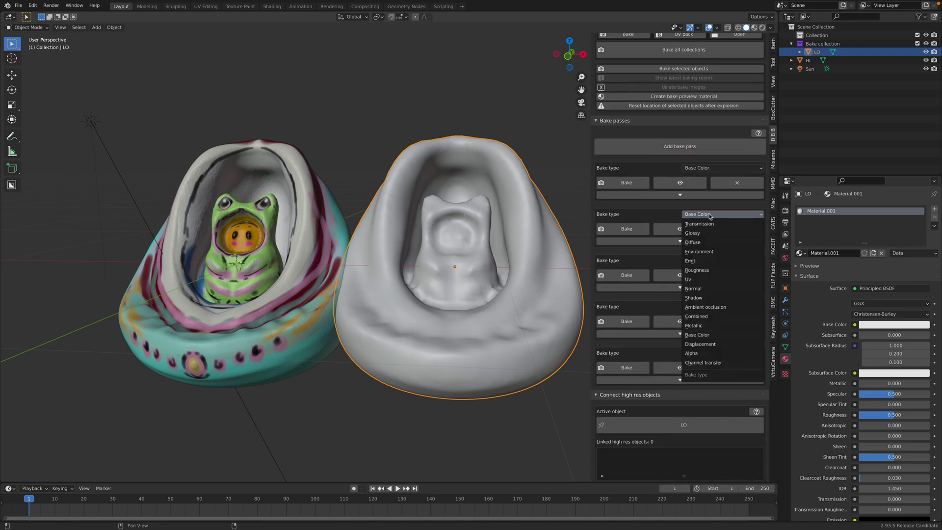
left_click(706, 242)
left_click(710, 260)
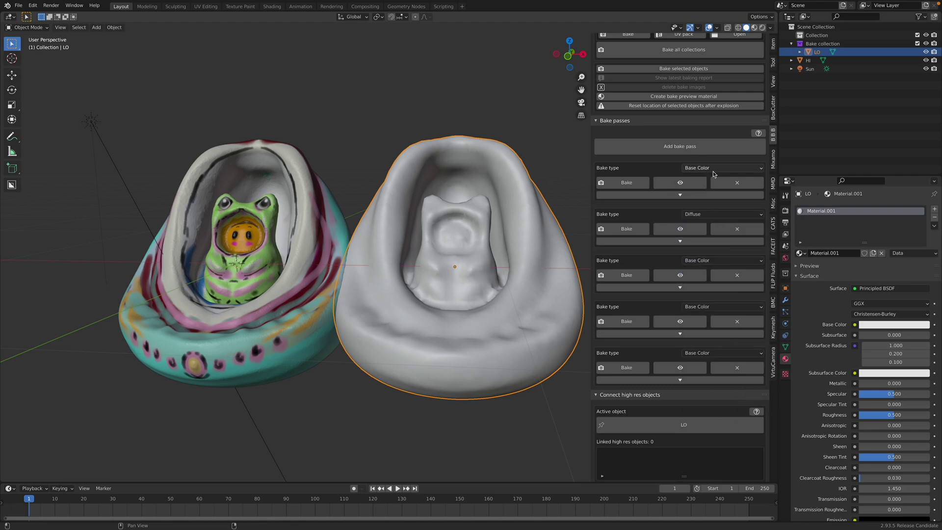
Step: Set the second bake pass's type to Metallic and the third pass's type to Roughness
left_click(708, 215)
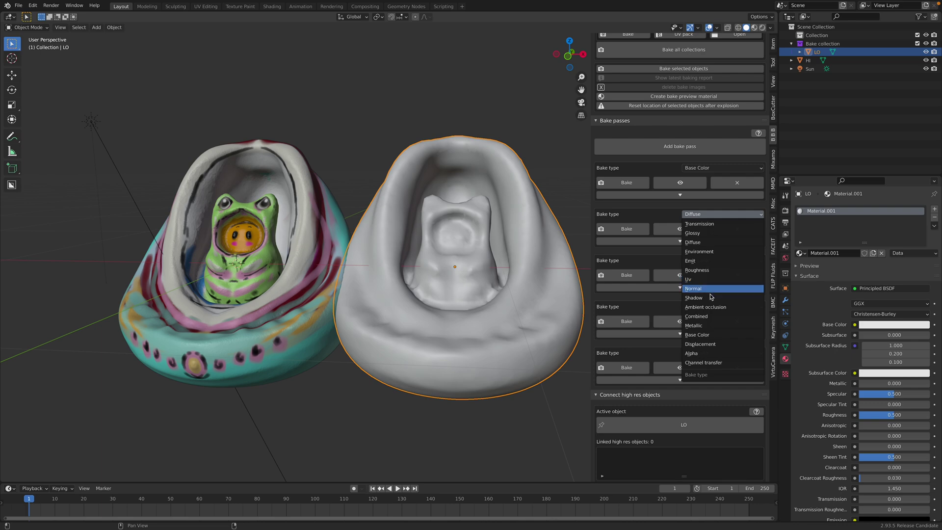
left_click(712, 325)
left_click(709, 261)
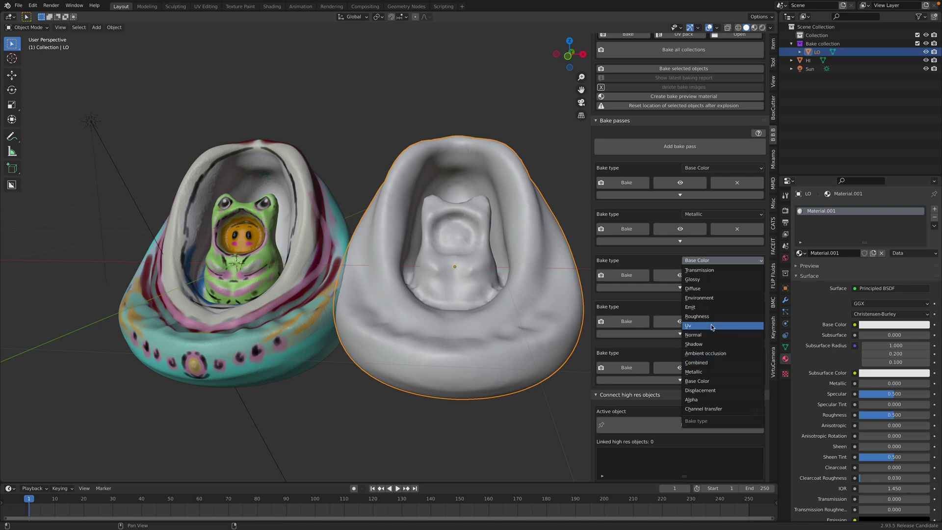
left_click(696, 316)
Step: Set the fourth bake pass's type to Ambient occlusion and the fifth pass's type to Normal
left_click(703, 307)
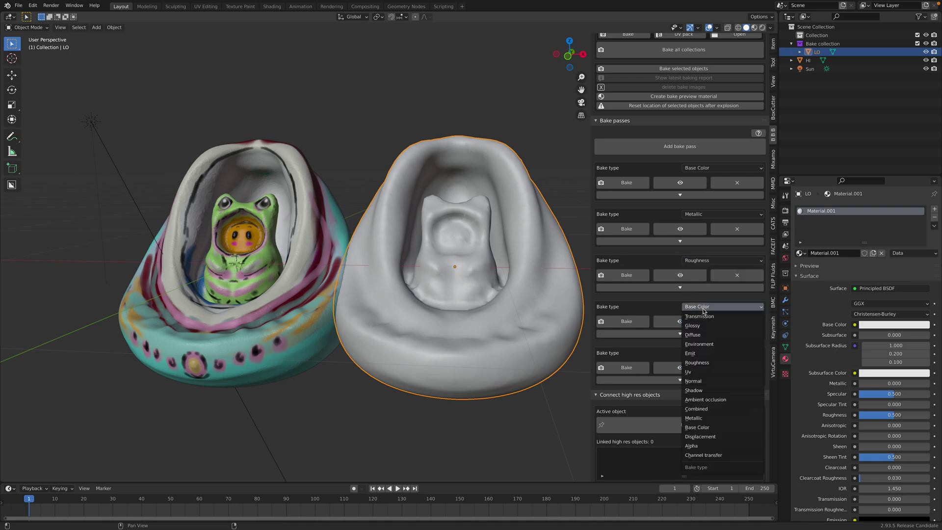
left_click(711, 400)
left_click(707, 354)
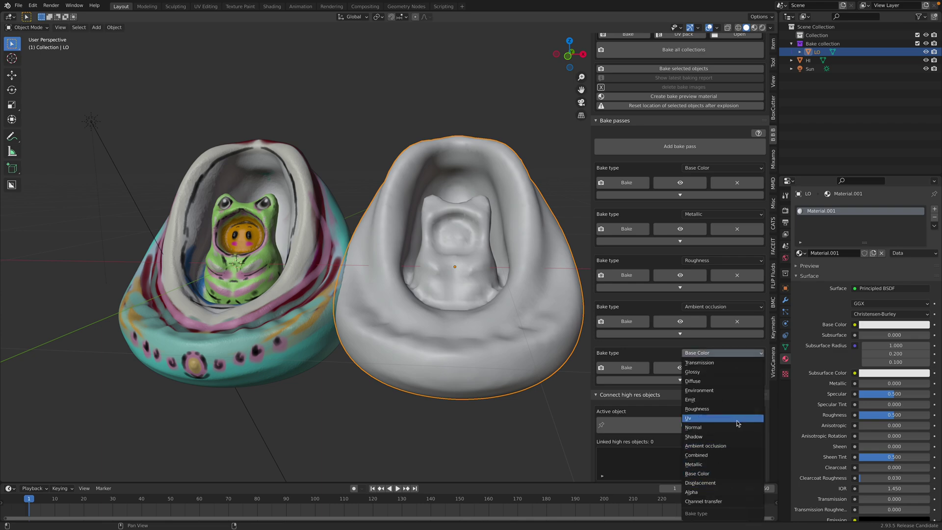
left_click(709, 430)
scroll(455, 326, "down", 2)
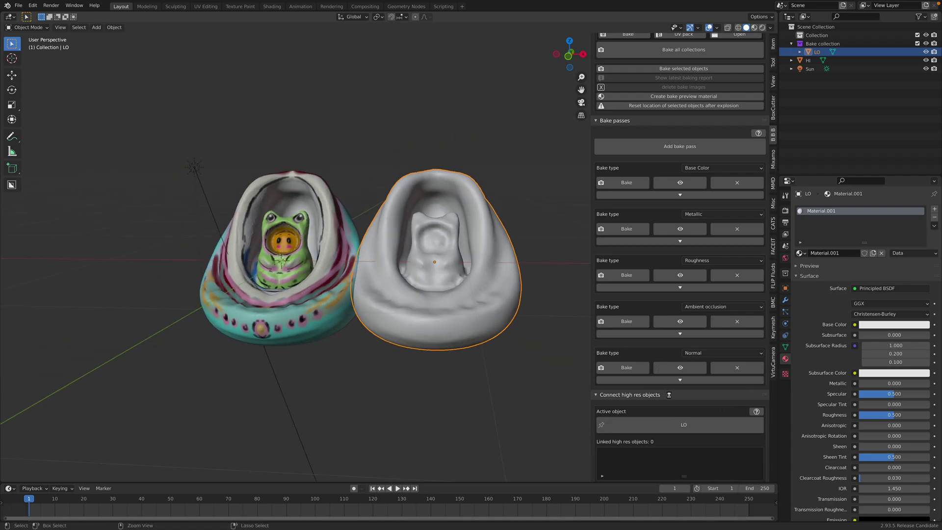
middle_click_drag(505, 351, 487, 347)
scroll(675, 391, "down", 5)
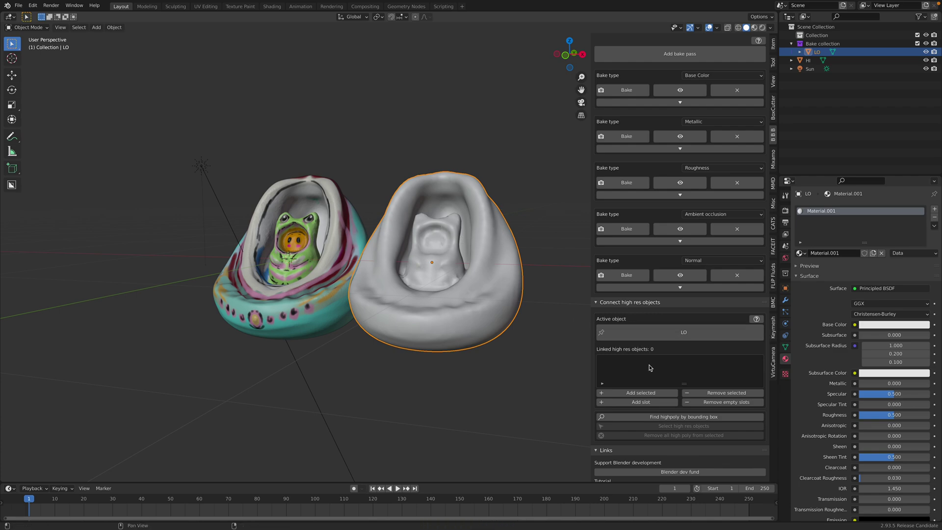
Step: Add a high-res object slot for the LO frog and link the HI object to it
left_click(642, 402)
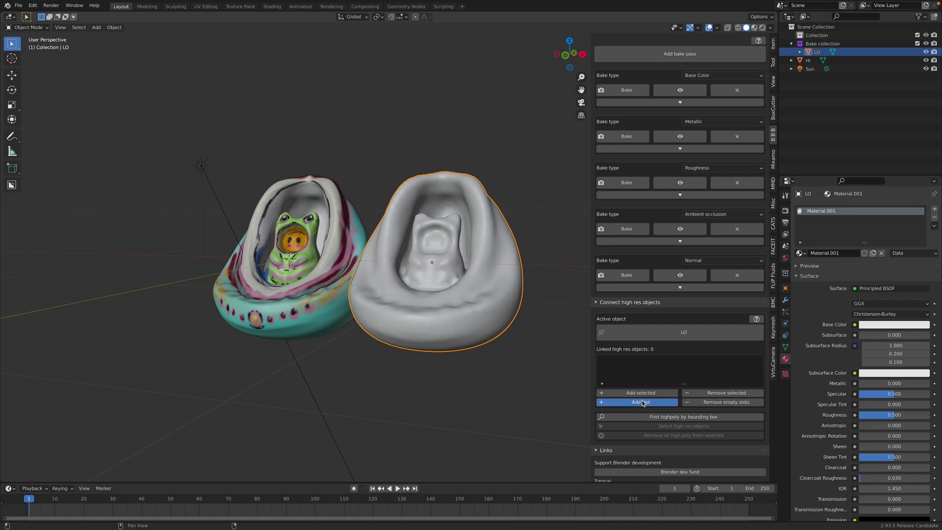
left_click(638, 362)
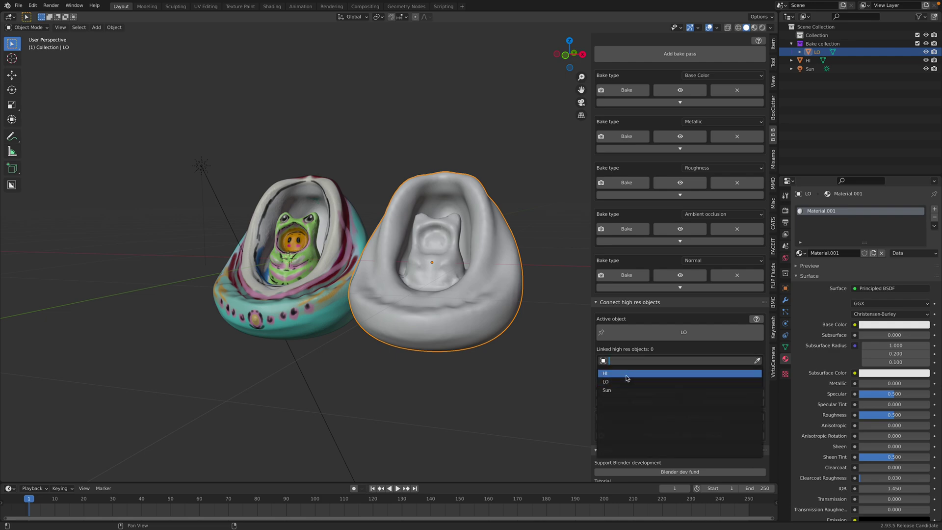
left_click(619, 374)
middle_click_drag(382, 229, 331, 187)
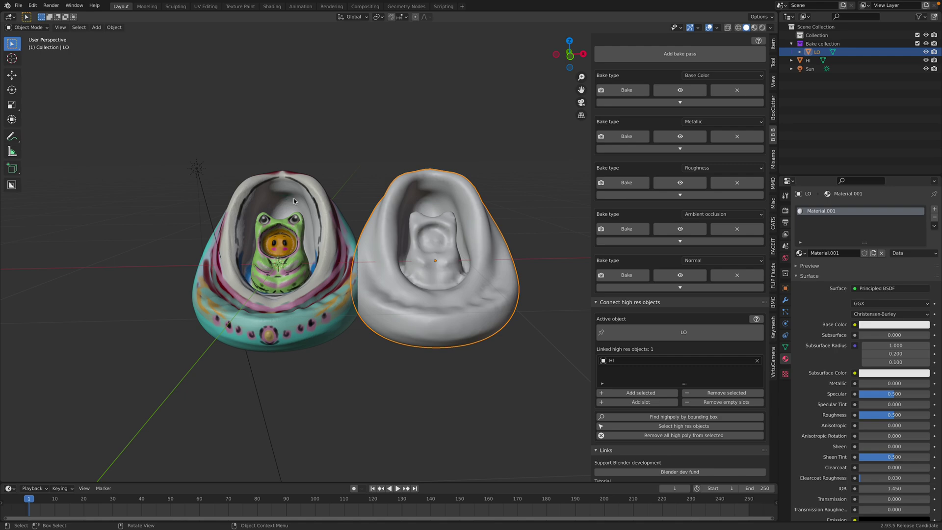
Step: Reselect the low-resolution LO frog and save the Blender file
left_click(393, 132)
middle_click_drag(393, 133, 440, 202)
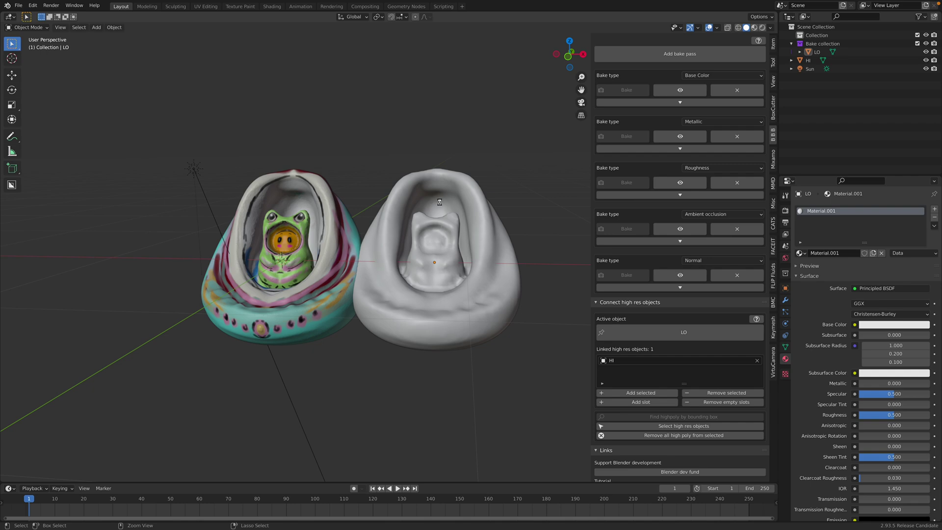
left_click(410, 274)
key("ctrl+s")
middle_click_drag(410, 274, 454, 222)
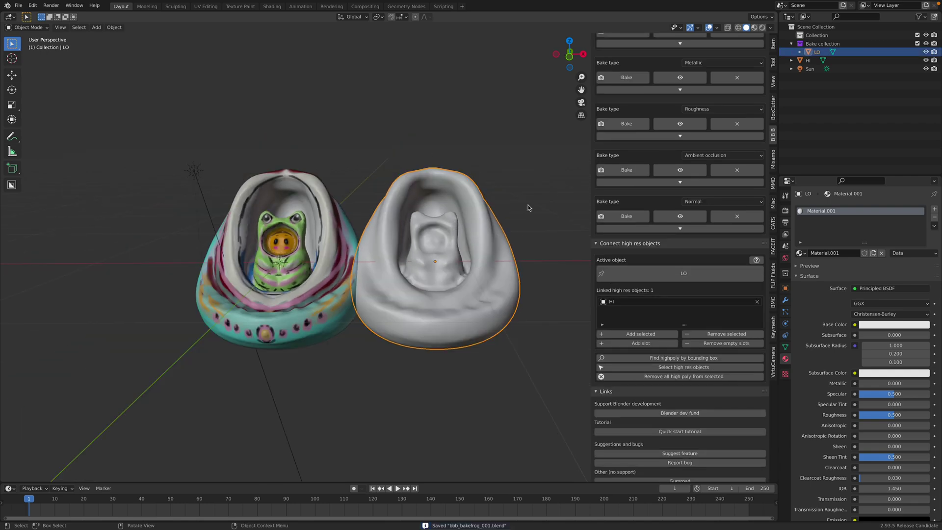
Step: Run Smart UV Project on the LO mesh in Edit Mode with a 66° angle limit, and return to Object Mode
key("Tab")
key("Tab")
key("Tab")
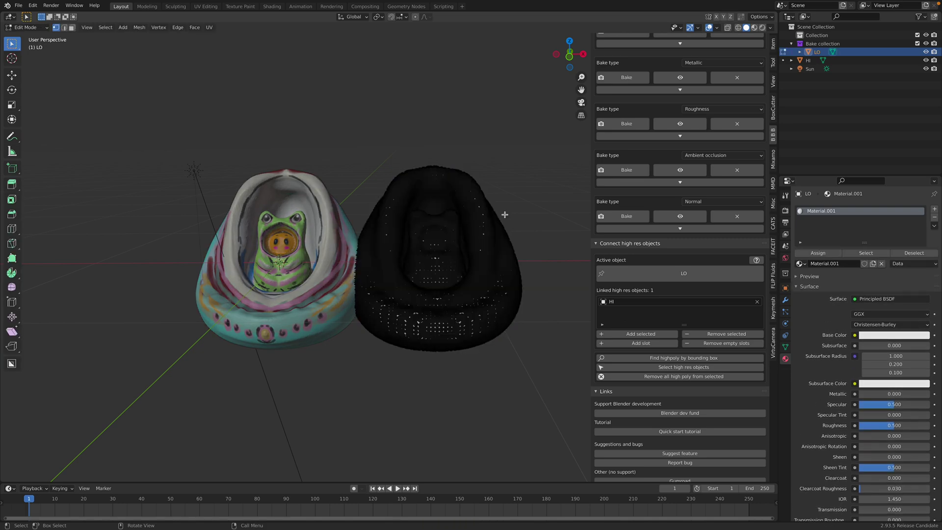
key("F3")
type("smar")
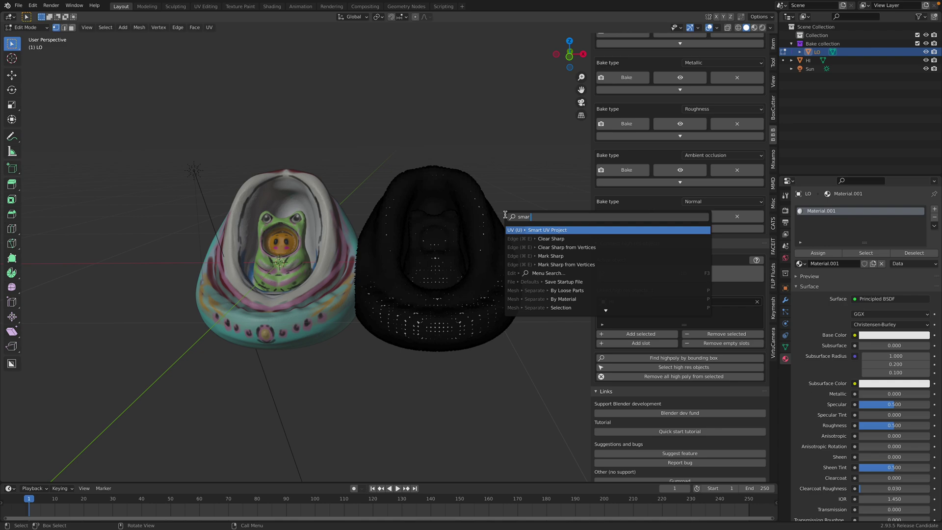
key("Return")
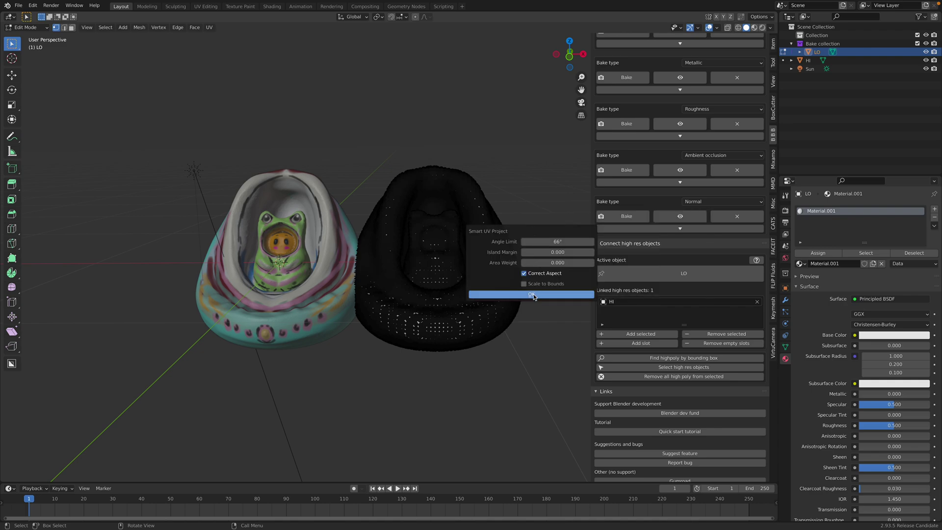
left_click(535, 293)
middle_click_drag(536, 294, 132, 97)
left_click(27, 27)
left_click(23, 37)
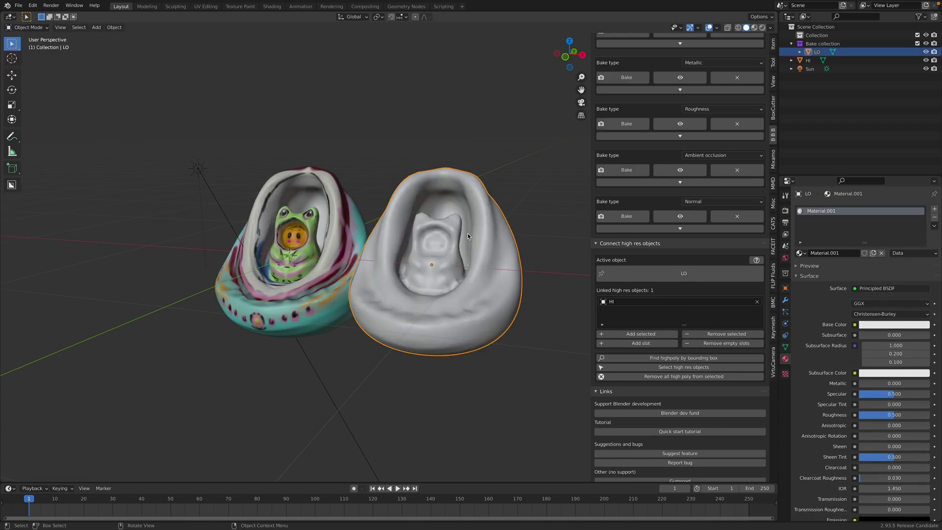
Step: Clear the LO frog's location so that it sits at the origin, overlapping the painted HI frog
left_click(336, 199)
middle_click_drag(336, 199, 297, 172)
scroll(310, 221, "up", 2)
mouse_move(308, 220)
middle_mouse_down()
mouse_move(317, 240)
mouse_move(295, 223)
middle_mouse_up()
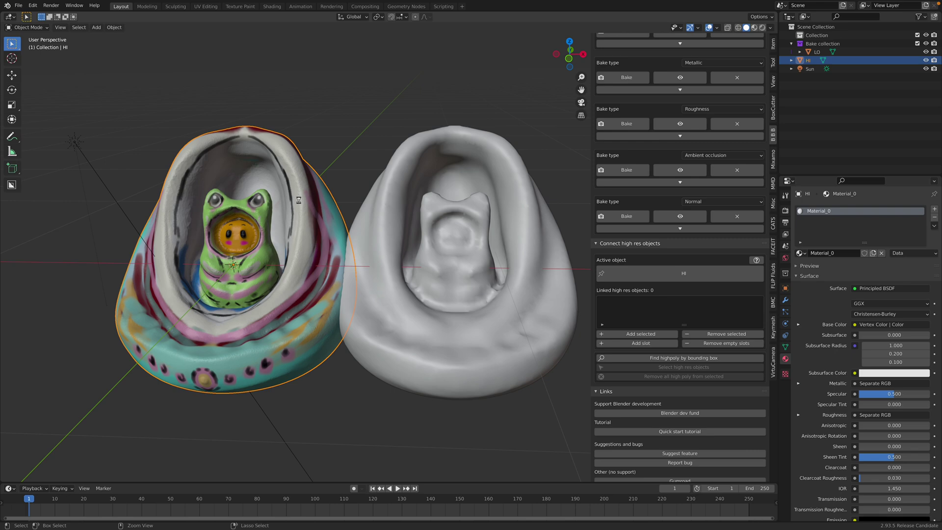
scroll(463, 220, "down", 2)
left_click(463, 220)
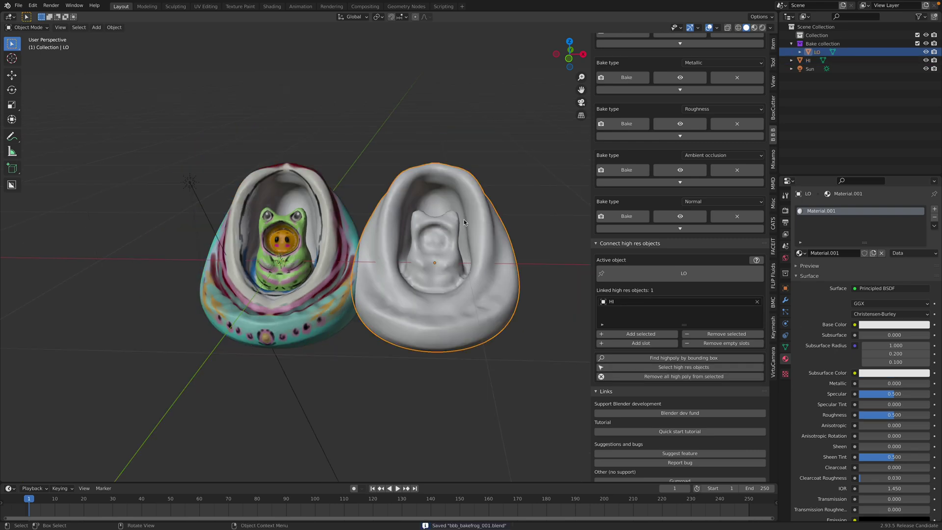
key("alt+g")
middle_click_drag(463, 219, 336, 212)
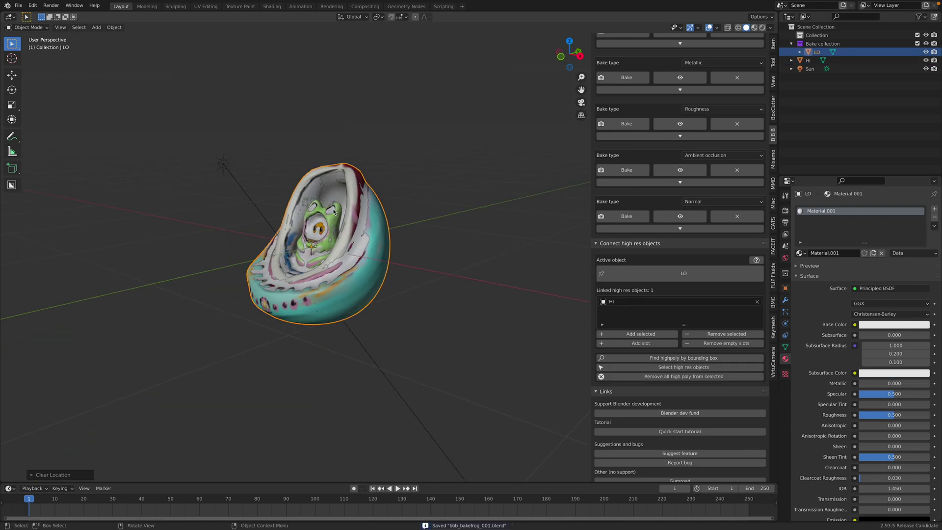
Step: Bake only the Base Color pass for the LO frog
scroll(682, 216, "up", 15)
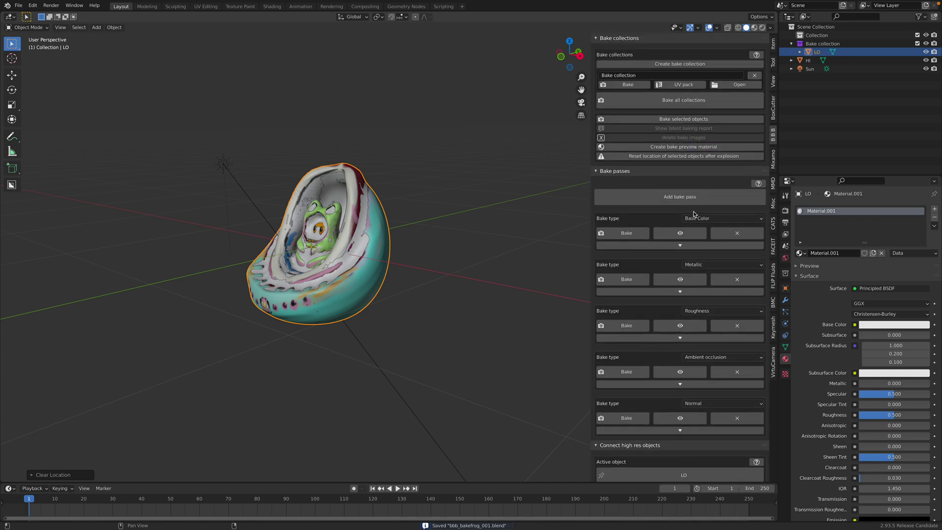
scroll(682, 200, "up", 6)
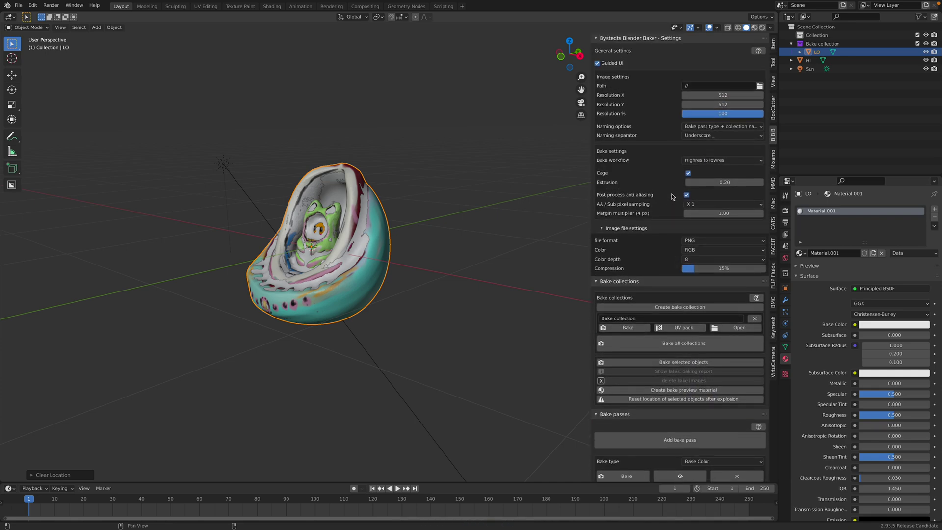
scroll(670, 281, "down", 8)
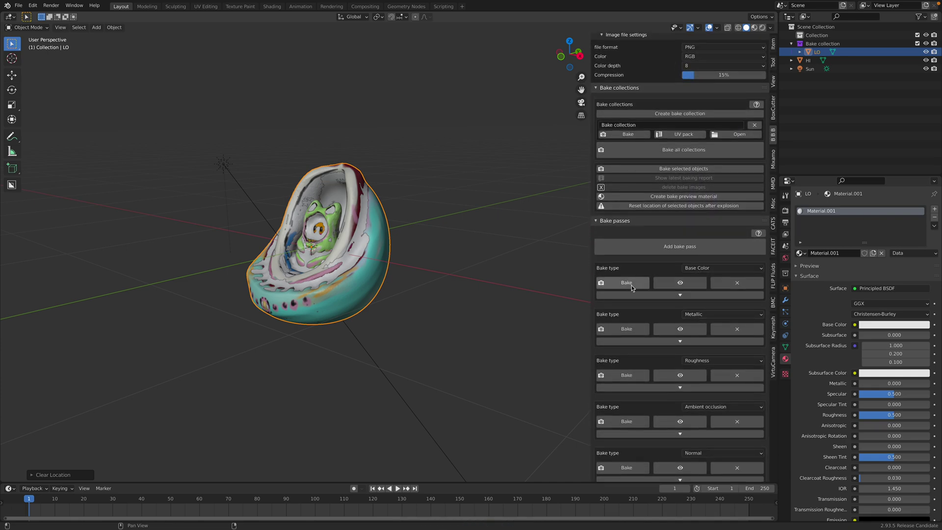
left_click(626, 283)
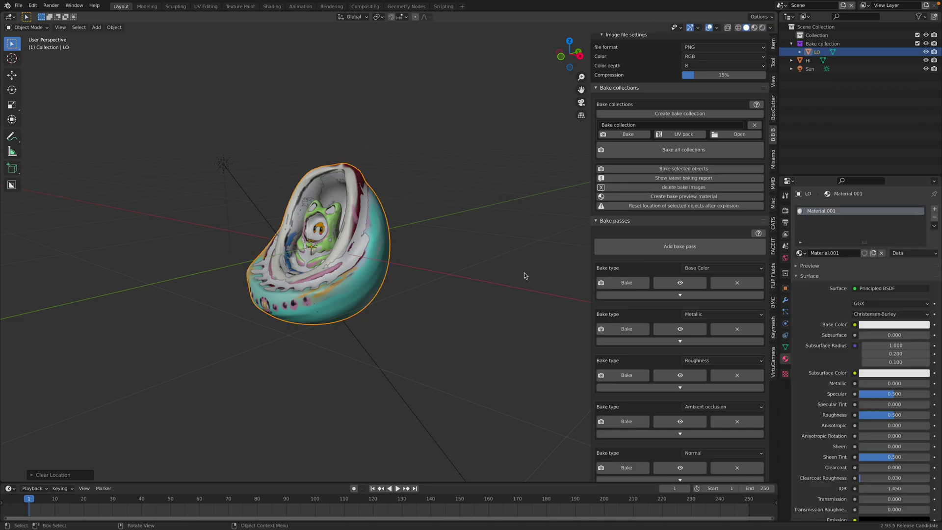
Step: Switch to Finder, preview BASE COLOR_Bake collection.png in the Bake collection folder, and return to Blender
key("ctrl+Left")
double_click(863, 76)
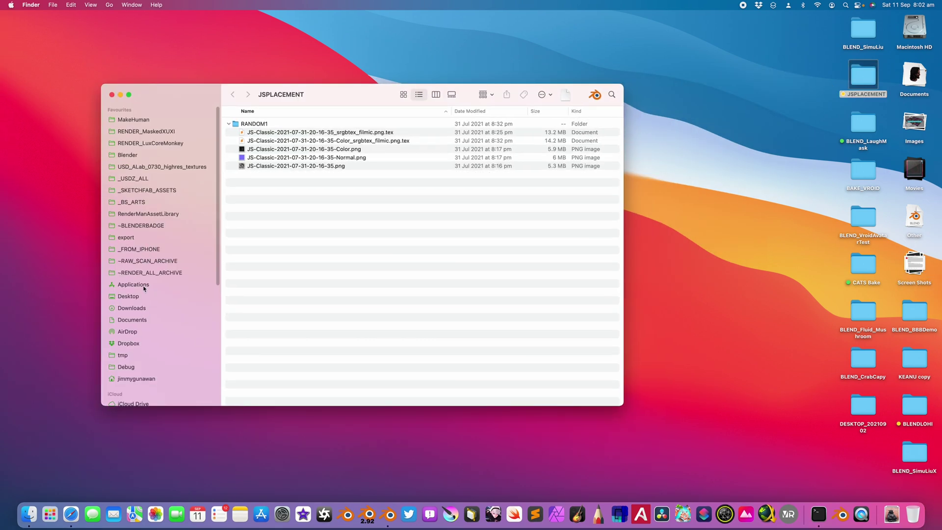
left_click(145, 296)
double_click(267, 124)
left_click(267, 126)
double_click(268, 126)
left_click(273, 127)
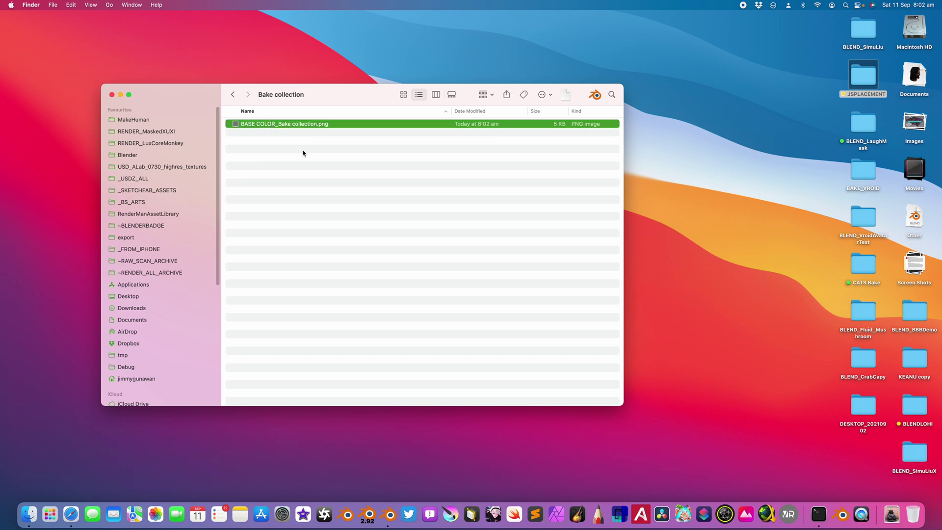
key("space")
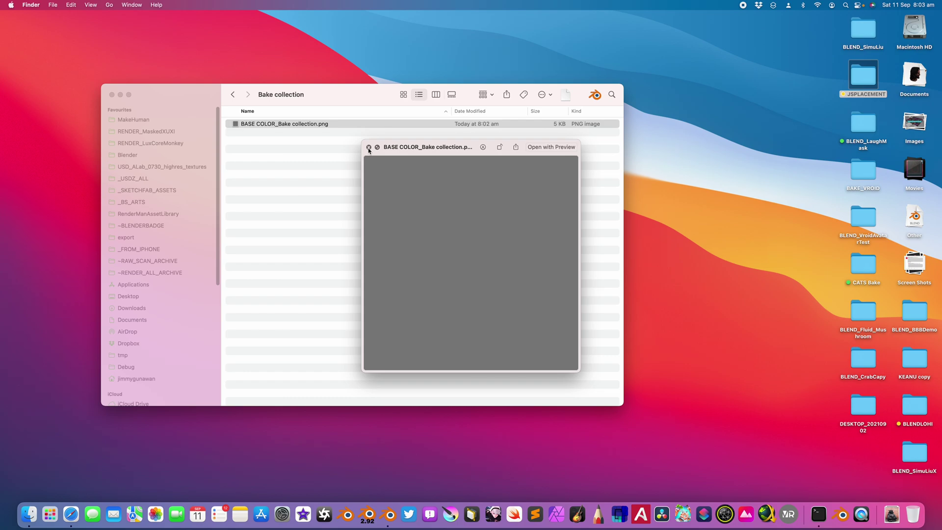
left_click(369, 147)
key("ctrl+Right")
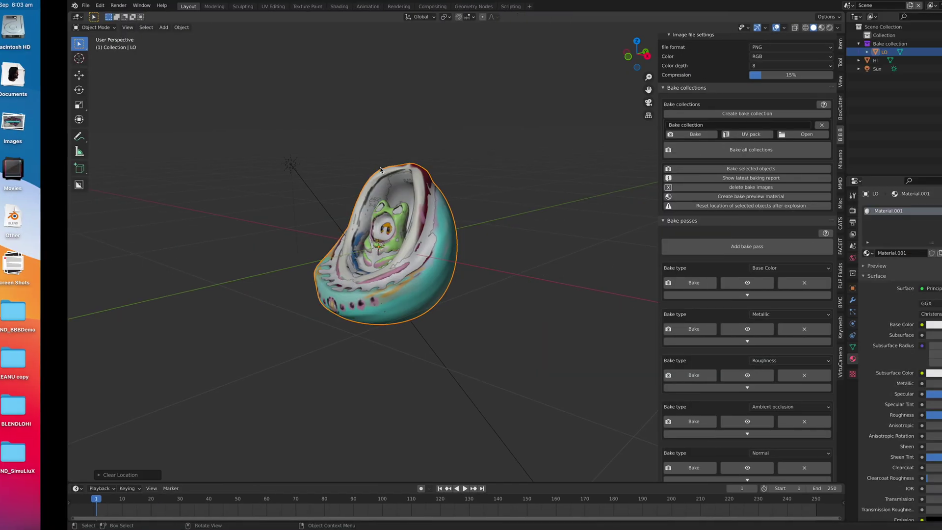
Step: Bake all collections with the five bake passes and open the latest baking report
middle_click_drag(391, 242, 379, 258)
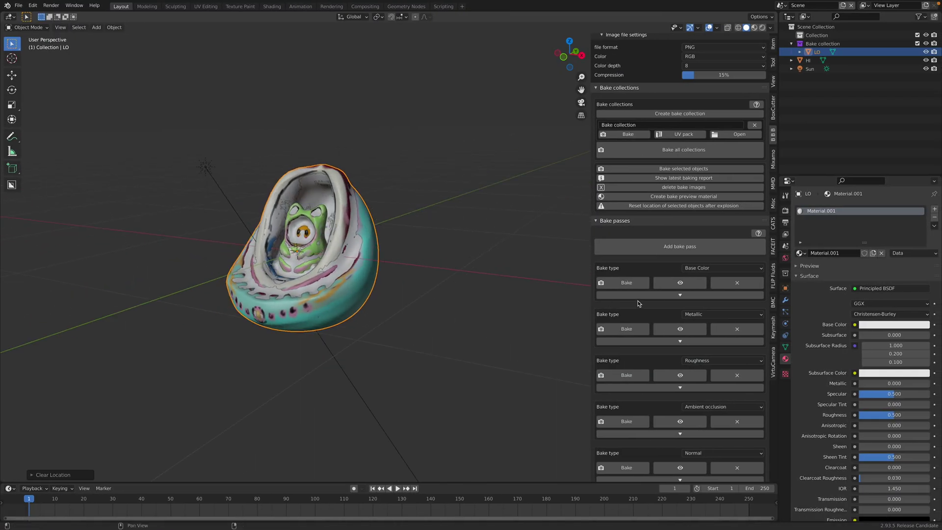
scroll(417, 237, "up", 1)
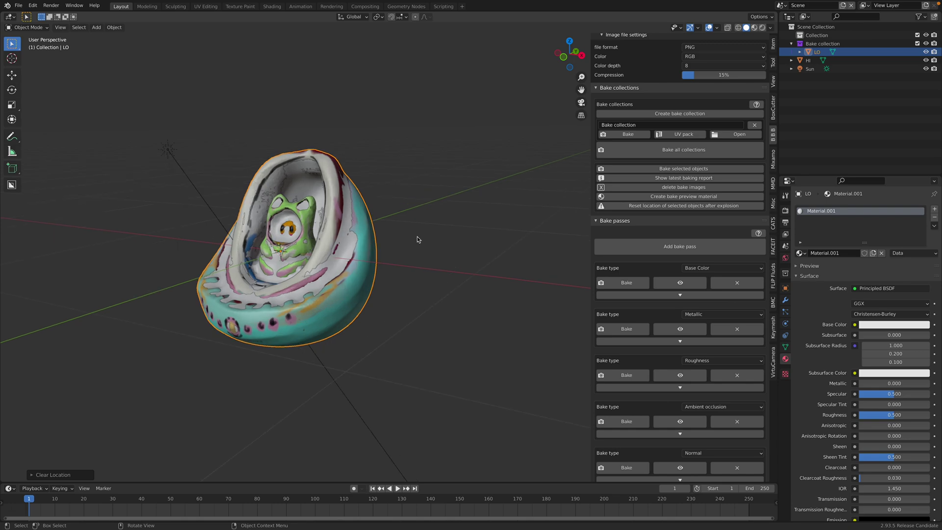
left_click(786, 210)
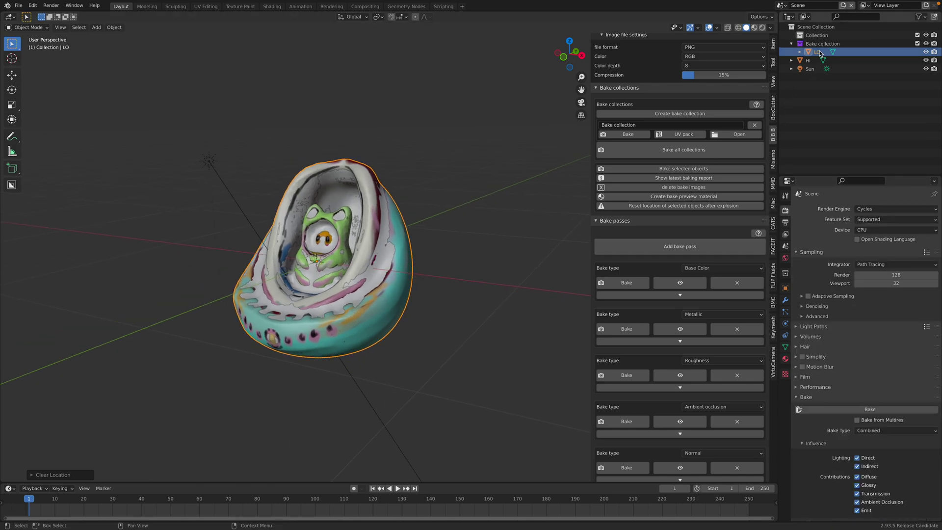
scroll(680, 230, "up", 4)
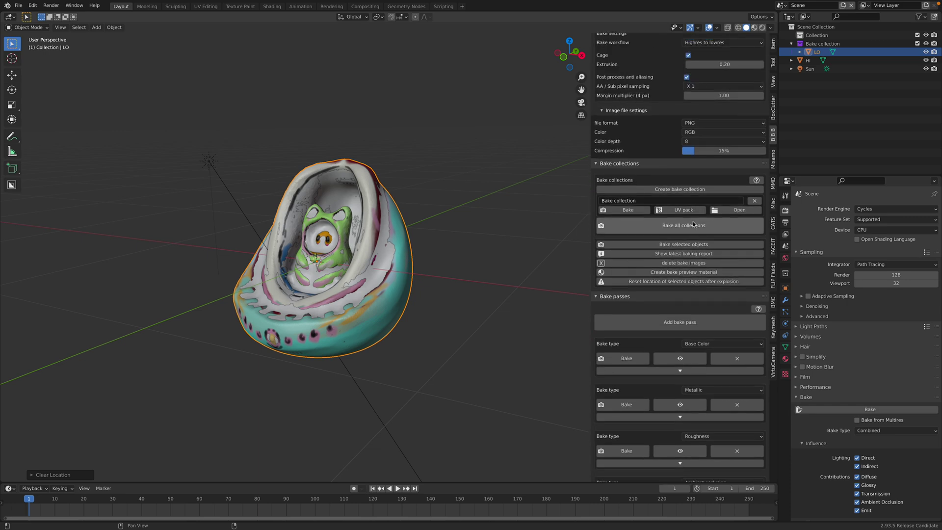
left_click(693, 222)
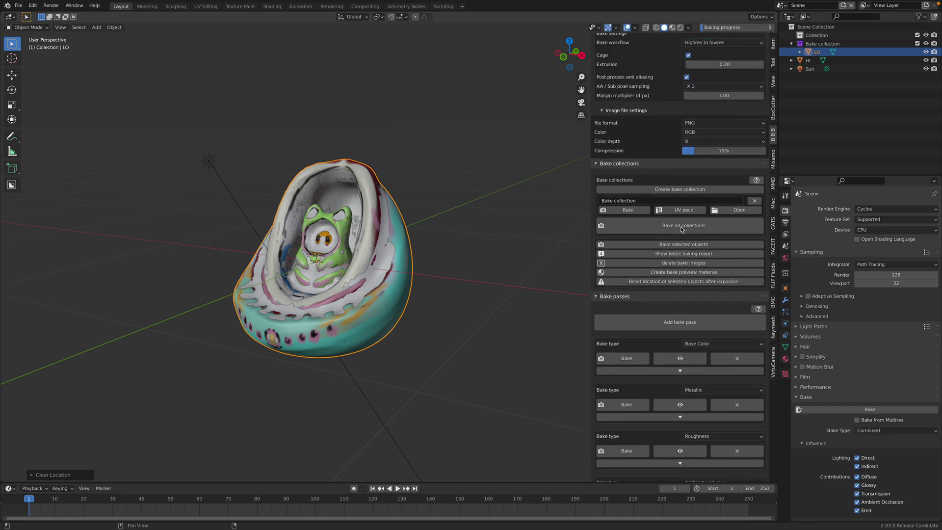
left_click(707, 253)
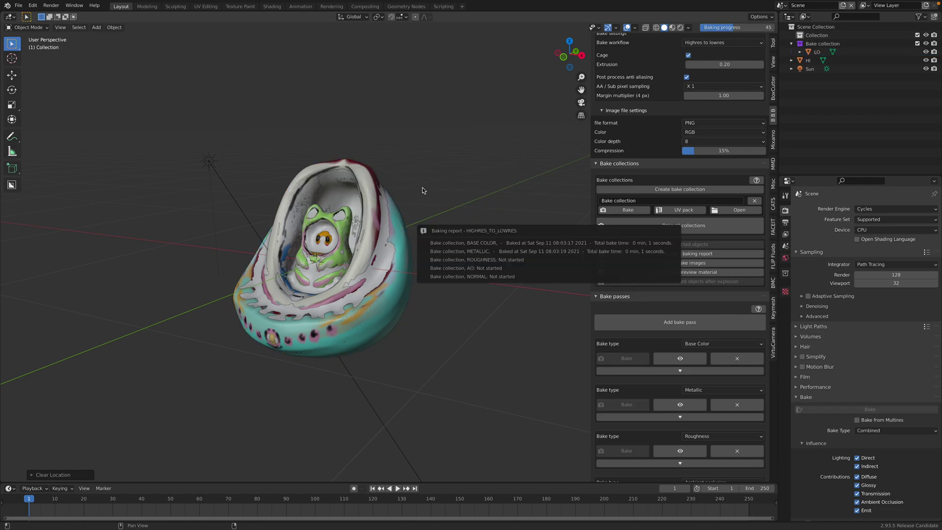
Step: Switch to Finder and examine the baked images in the Bake collection folder as thumbnails in an enlarged window
key("ctrl+Left")
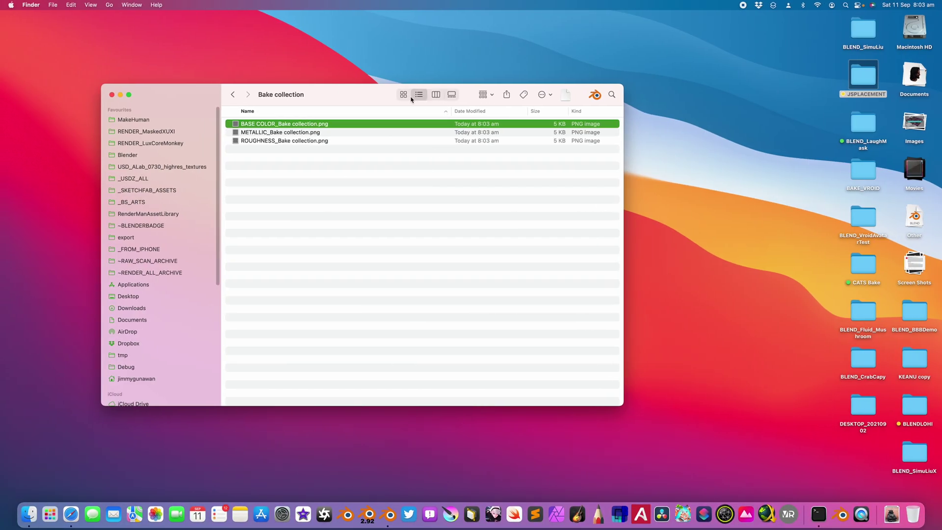
left_click(404, 95)
left_click_drag(623, 405, 761, 504)
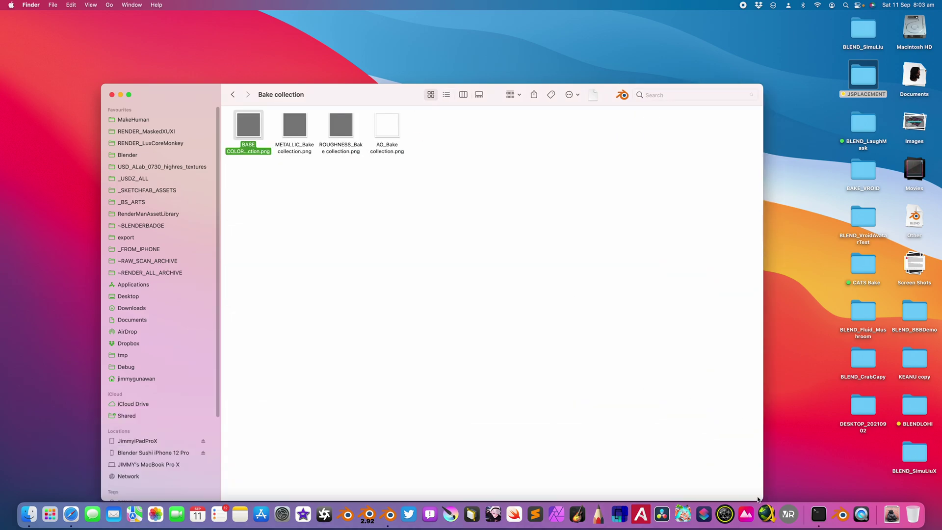
left_click_drag(102, 84, 167, 71)
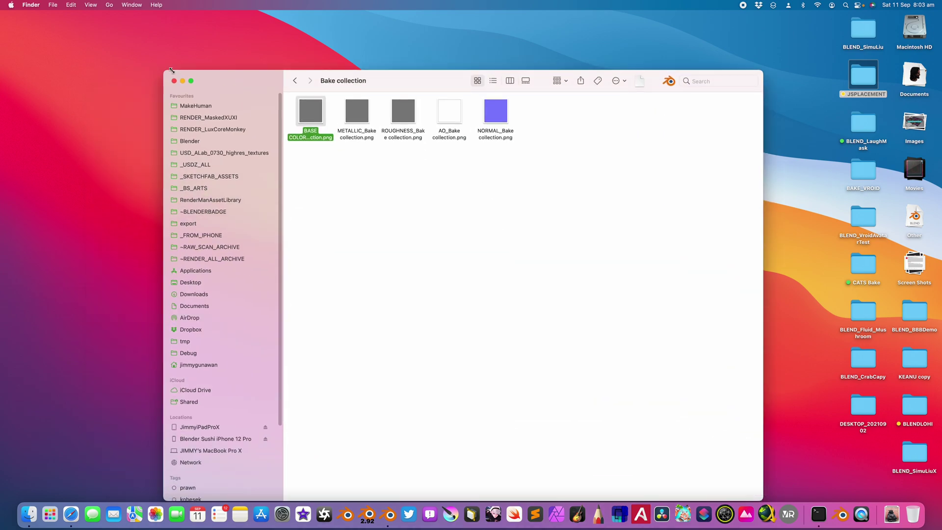
left_click(472, 158)
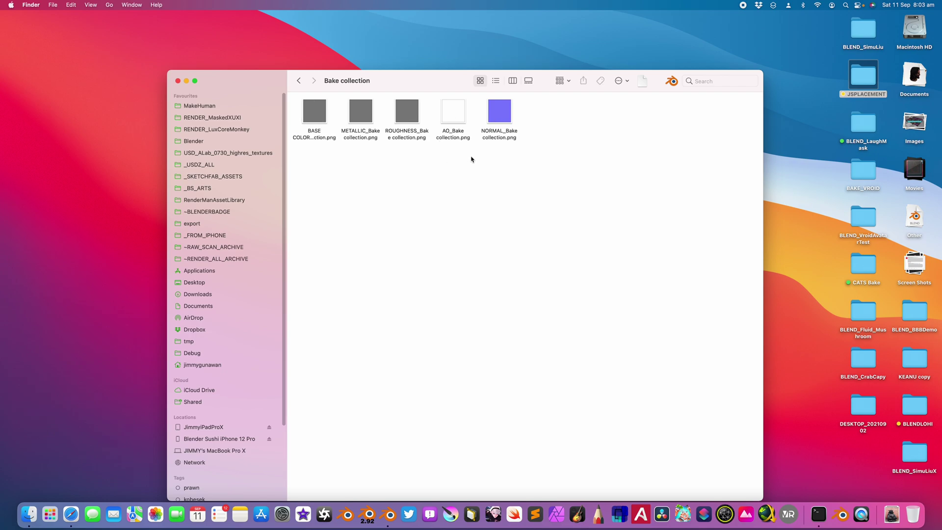
Step: Return to Blender, split the 3D viewport vertically with an Image Editor beside it, and browse the available images
key("ctrl+Right")
middle_click_drag(451, 278, 468, 260)
left_click_drag(777, 18, 535, 19)
left_click(534, 17)
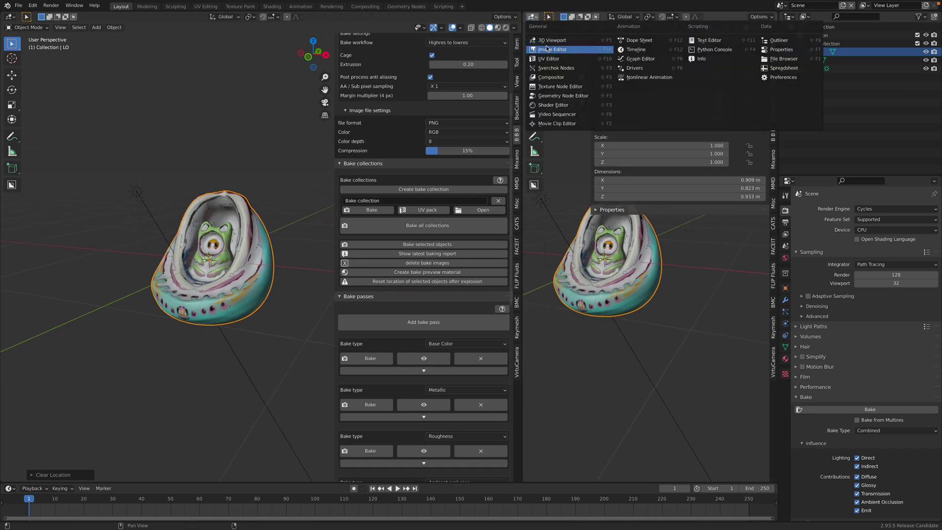
left_click(552, 49)
left_click(621, 17)
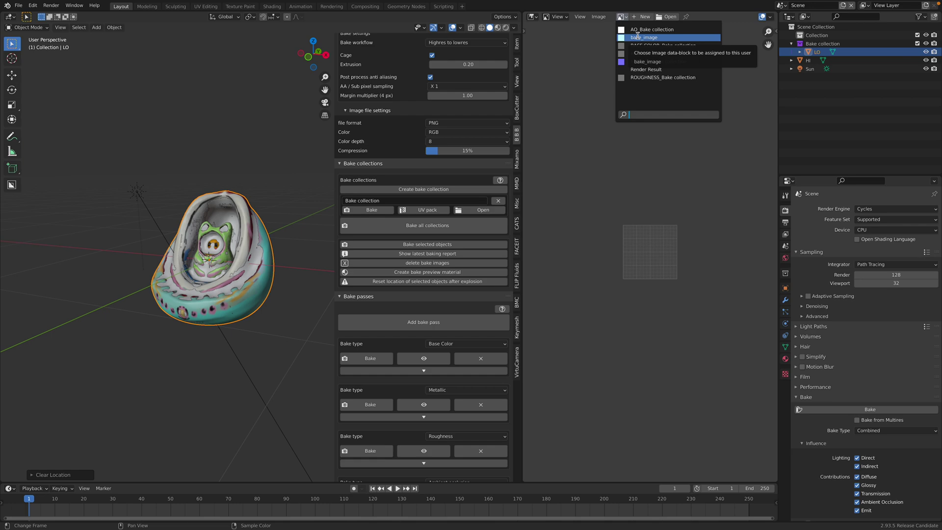
left_click(270, 207)
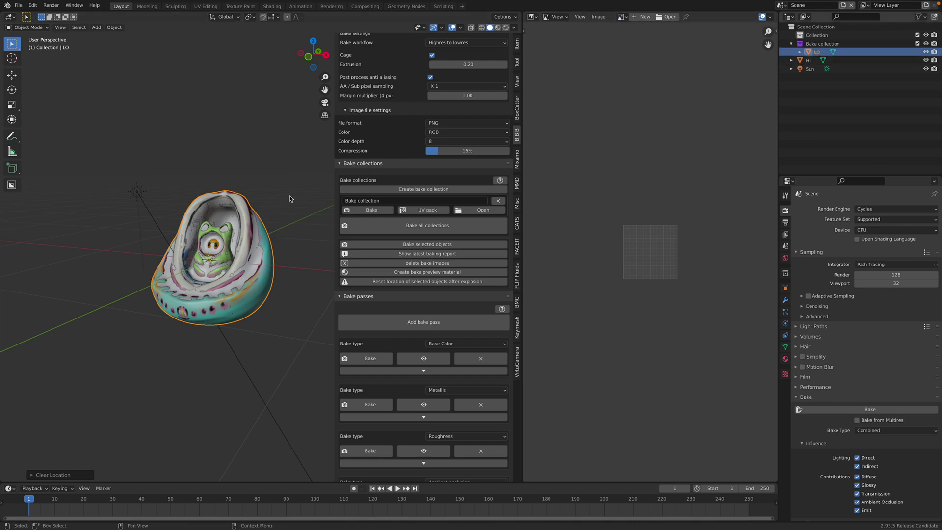
Step: Put the LO mesh in Edit Mode and change the Image Editor to a UV Editor to inspect its UV layout
key("Tab")
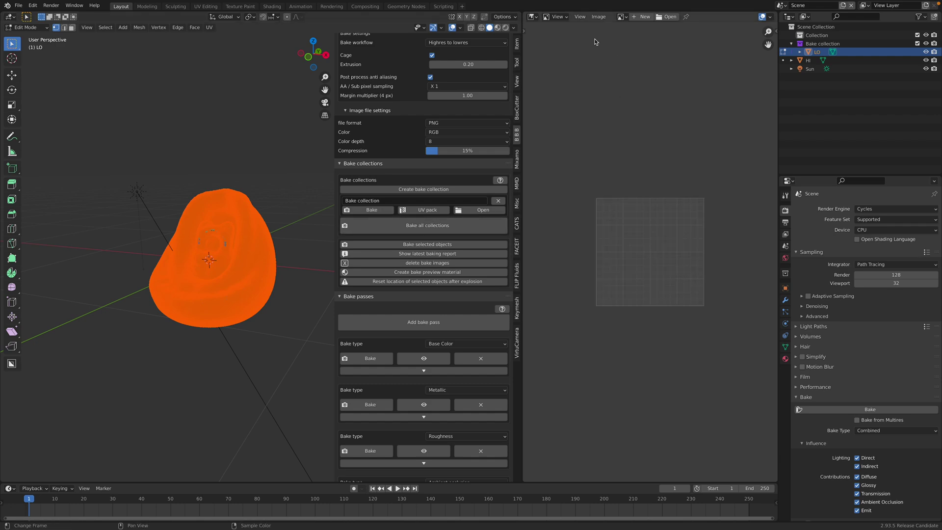
left_click(533, 17)
left_click(550, 60)
key("Home")
middle_click_drag(215, 228, 243, 229)
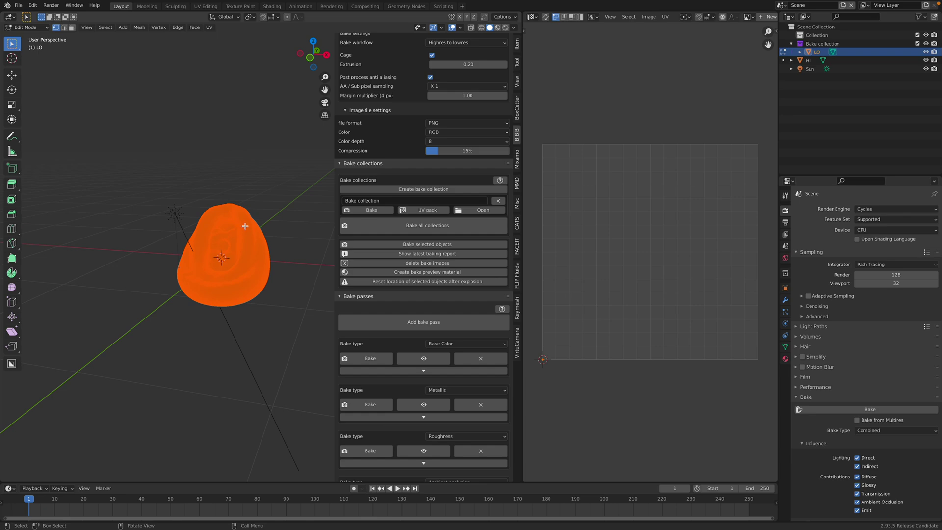
Step: Move the LO object beside the HI frog and return it to Edit Mode
key("Tab")
key("g")
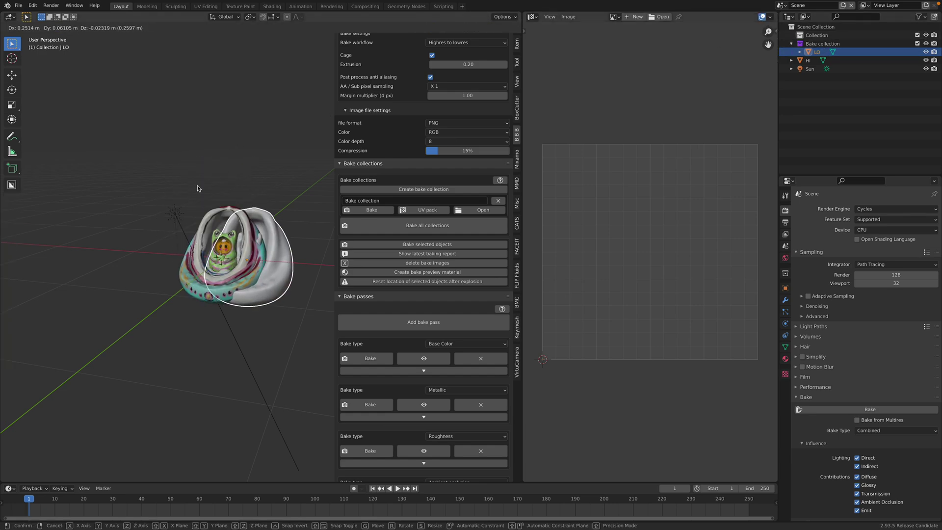
left_click(273, 193)
left_click(276, 207)
key("Tab")
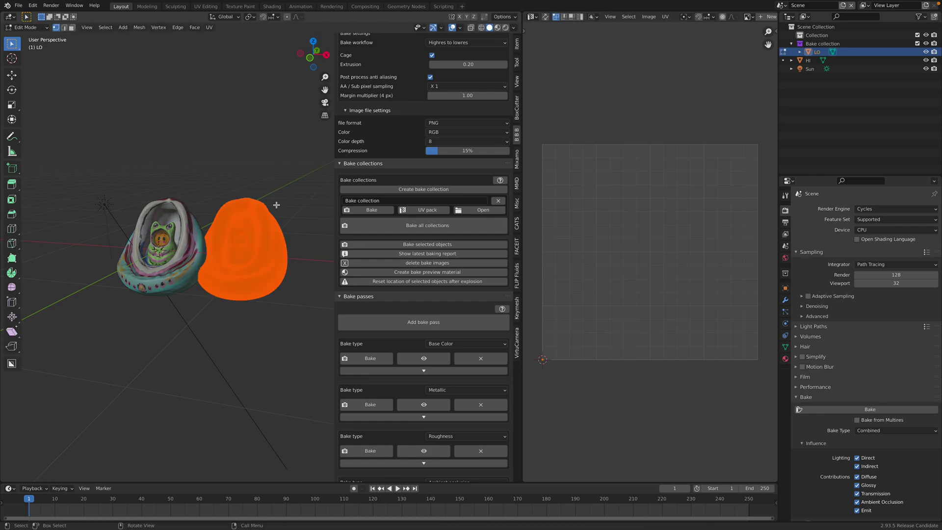
key("KP_Decimal")
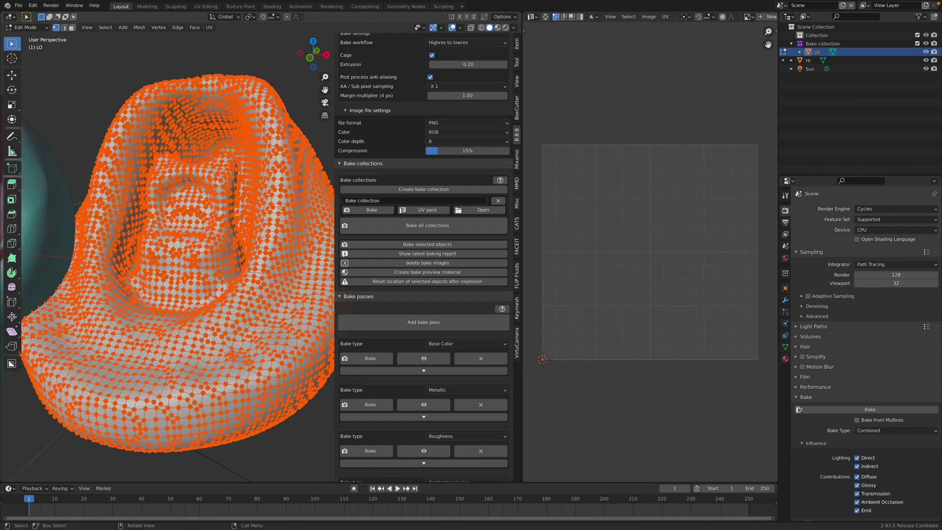
Step: Unwrap the LO mesh with Smart UV Project using a 66° angle limit, return to Object Mode and save the file
key("F3")
key("Return")
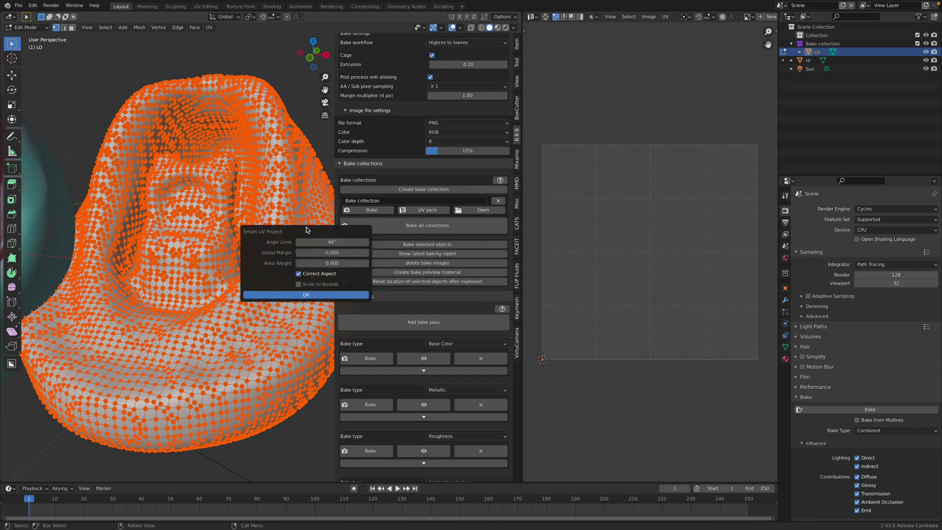
left_click(269, 294)
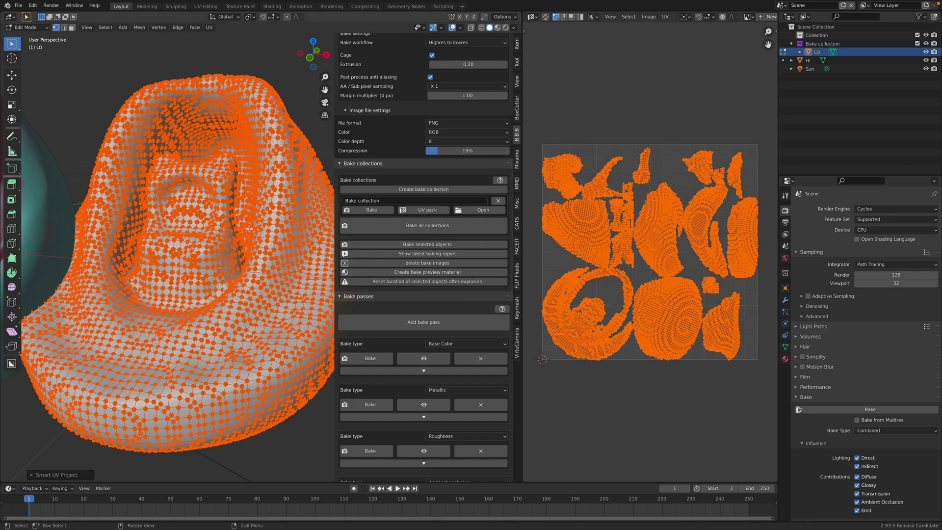
scroll(254, 237, "down", 3)
key("Tab")
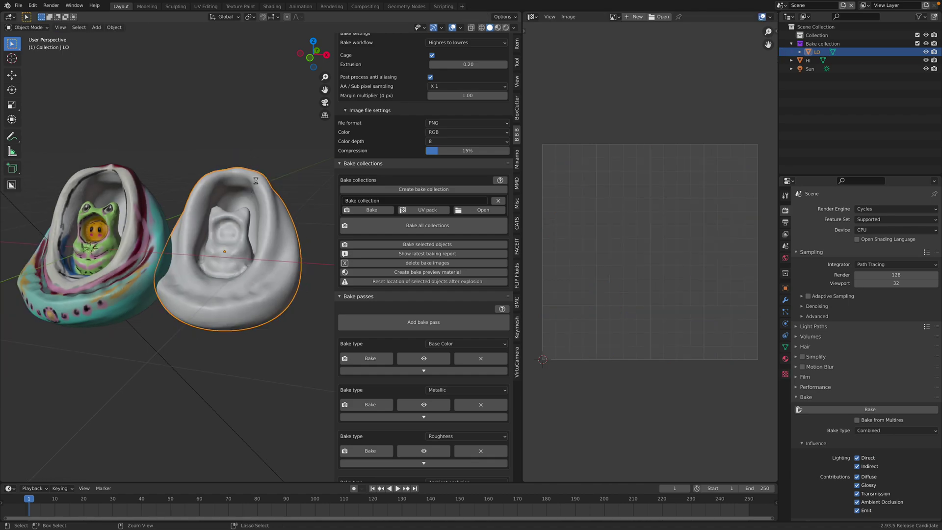
key("ctrl+s")
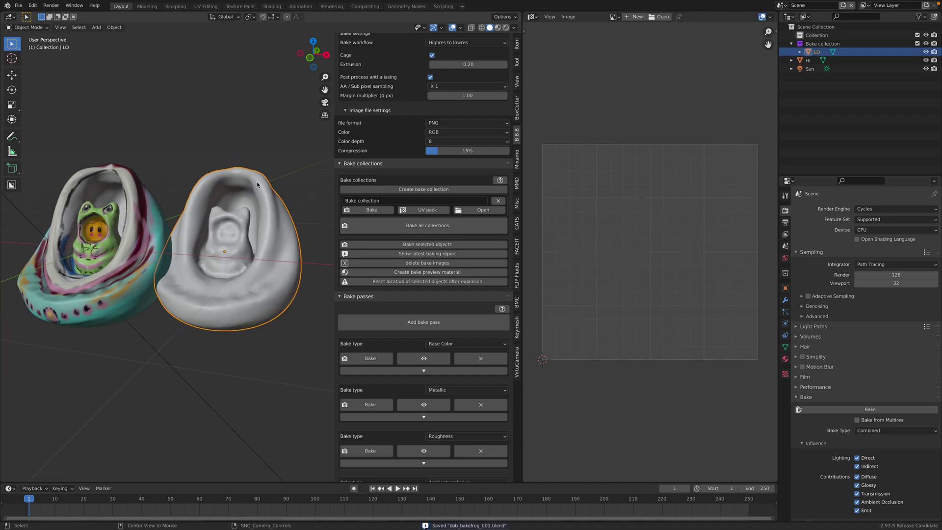
Step: Clear LO's location so it overlaps the HI frog, and bake all collections
key("alt+g")
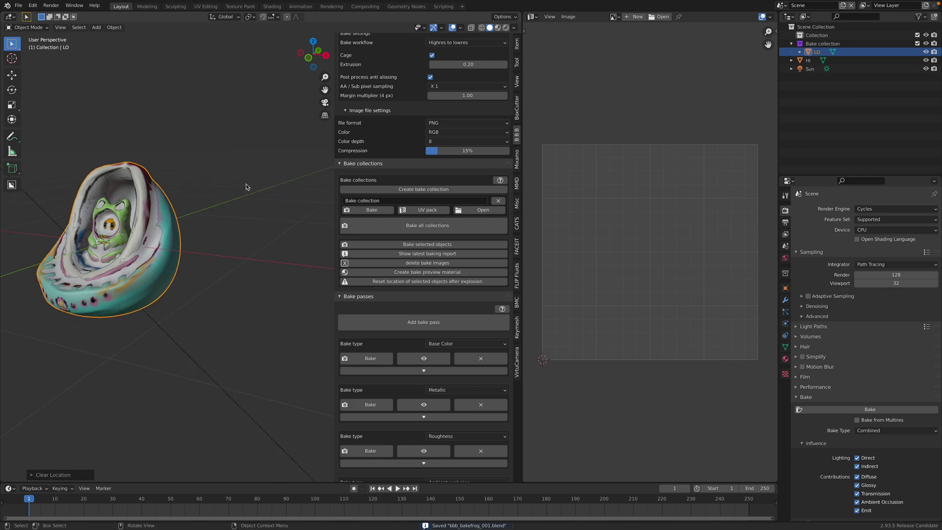
left_click(427, 225)
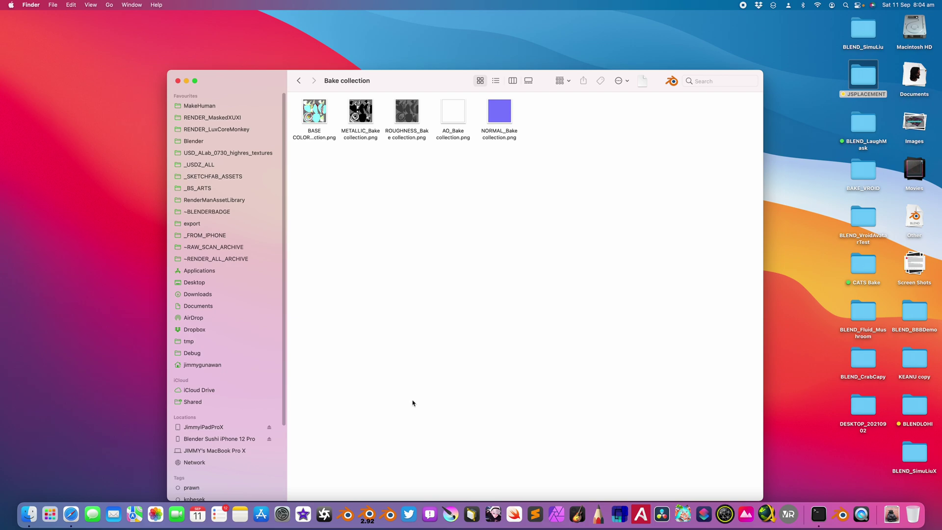
Step: Relaunch Blender, open the recent file bbb_bakefrog_001.blend and make its window full screen
left_click(391, 513)
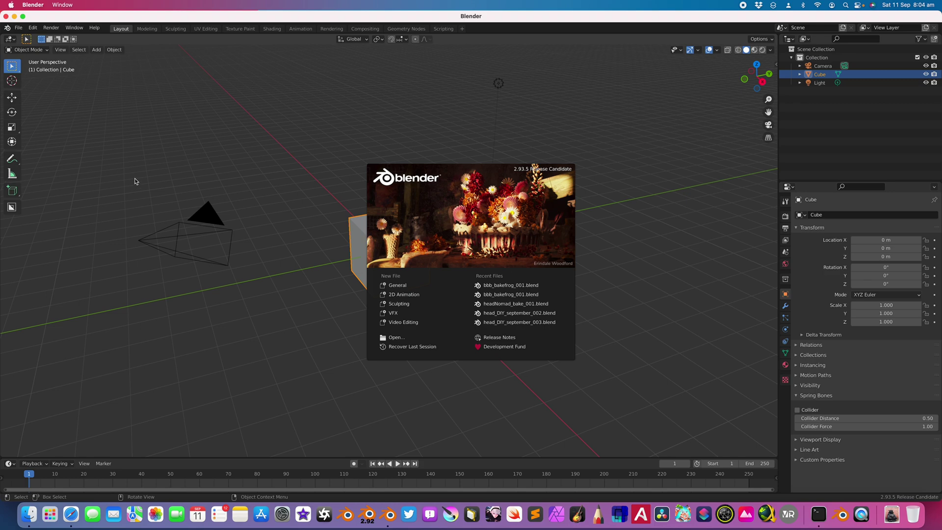
left_click(15, 27)
left_click(16, 28)
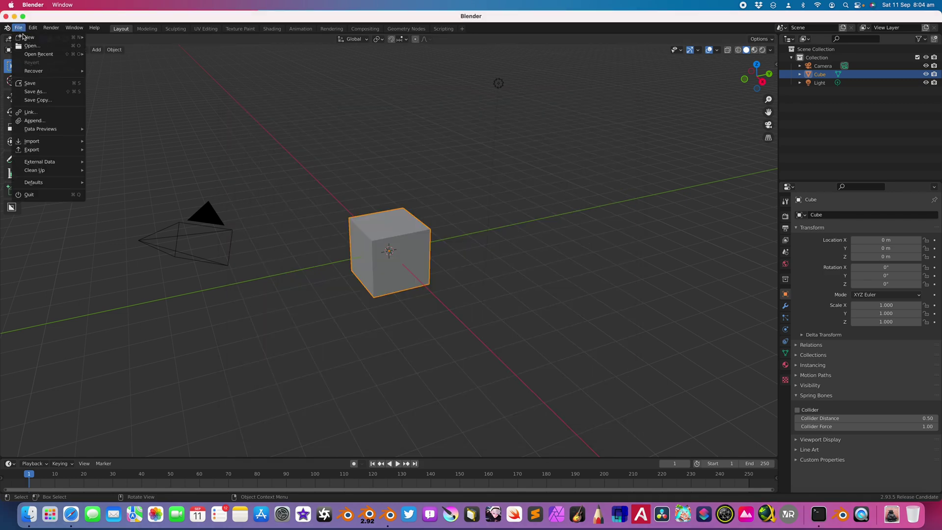
mouse_move(59, 54)
left_click(125, 54)
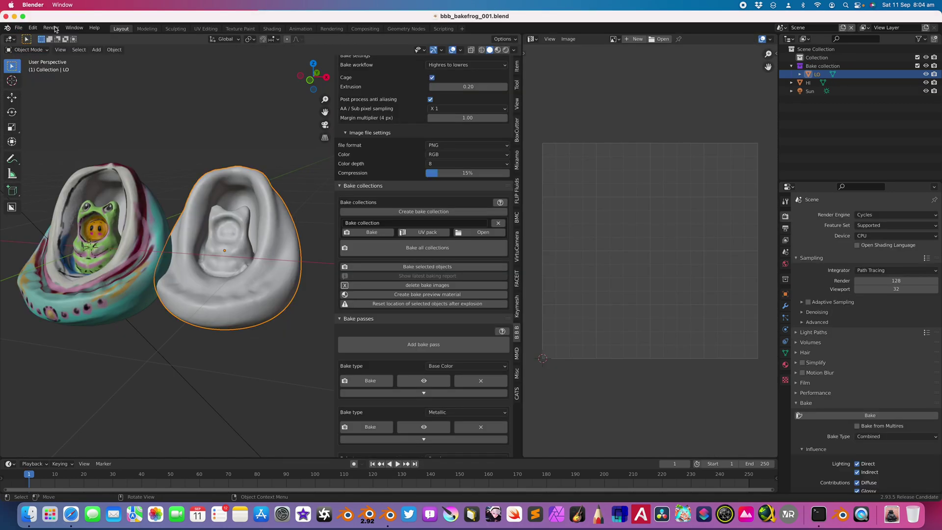
key("ctrl+super+f")
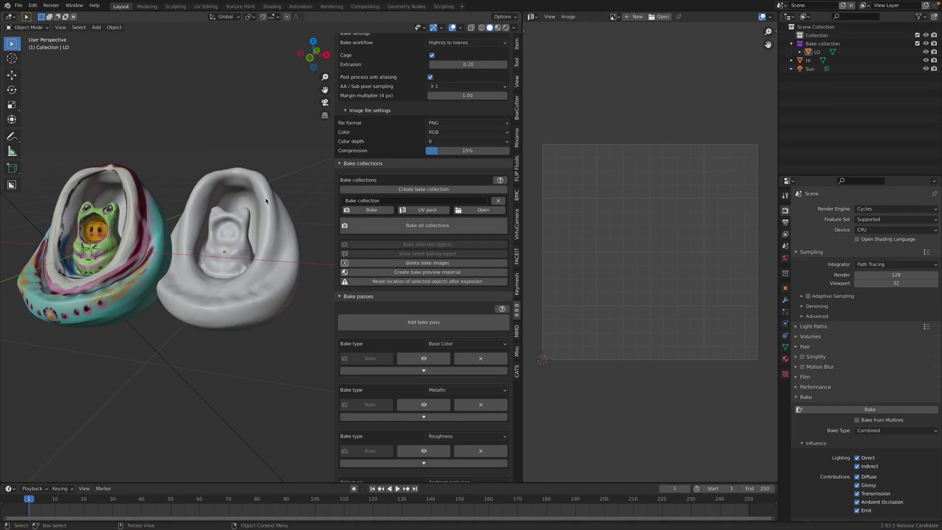
Step: Select the LO object, clear its location to overlap the HI frog and save the file
key("Tab")
key("Tab")
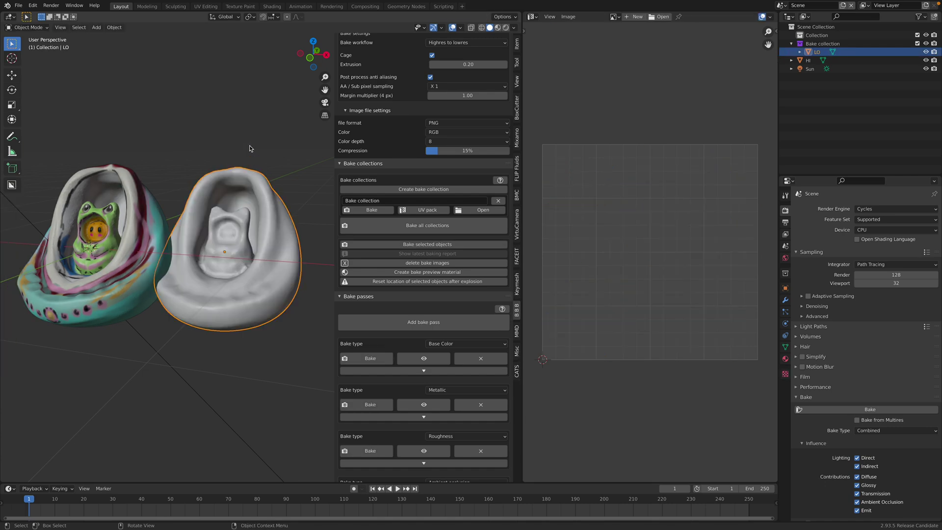
left_click(251, 152)
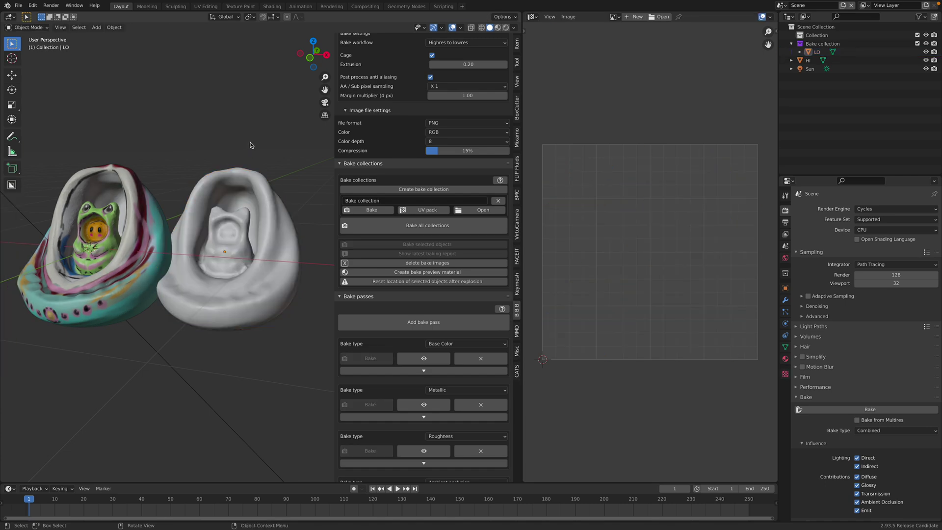
left_click(260, 195)
key("h")
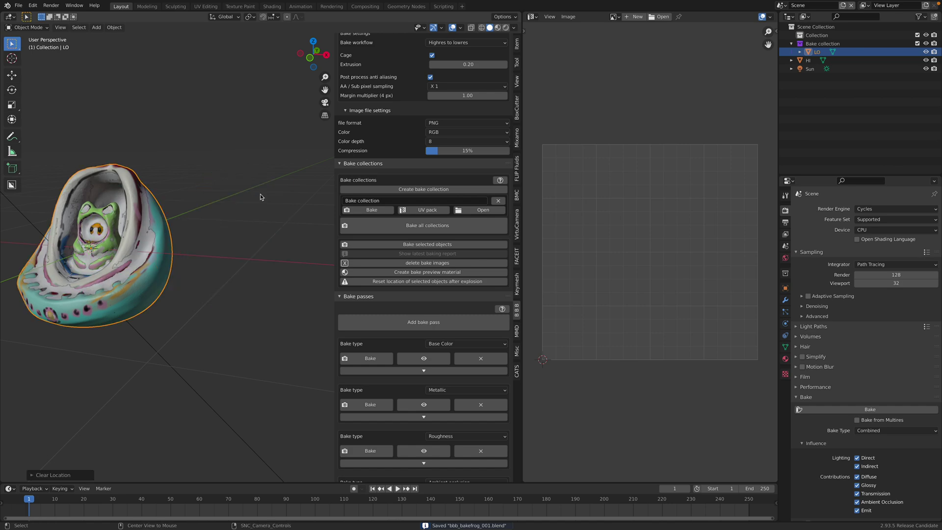
middle_click_drag(228, 179, 255, 143)
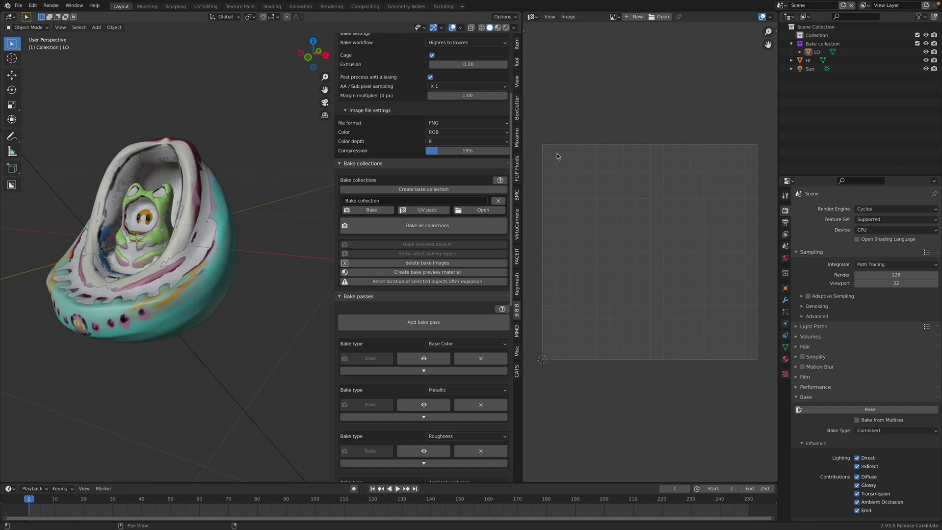
Step: Close the Image Editor area to widen the 3D viewport, and save the file
left_click_drag(589, 20, 590, 21)
middle_click_drag(499, 179, 485, 171)
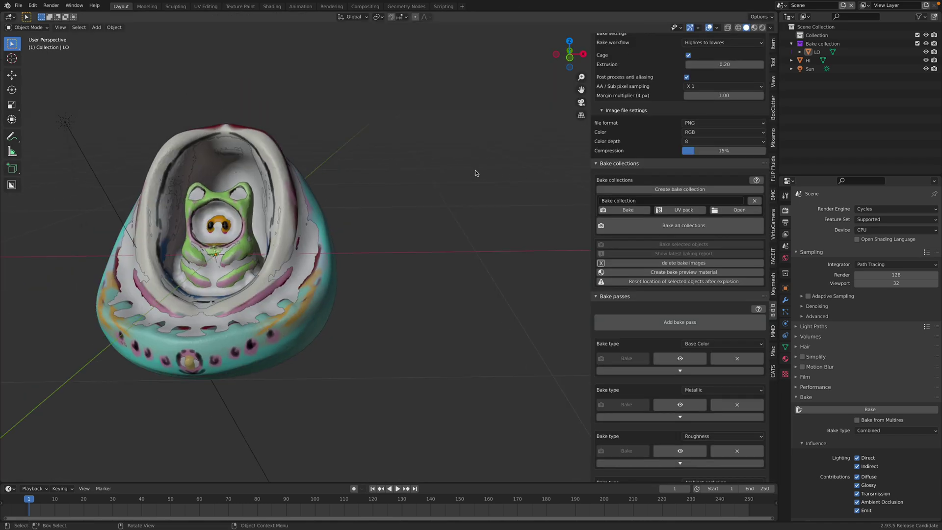
key("ctrl+s")
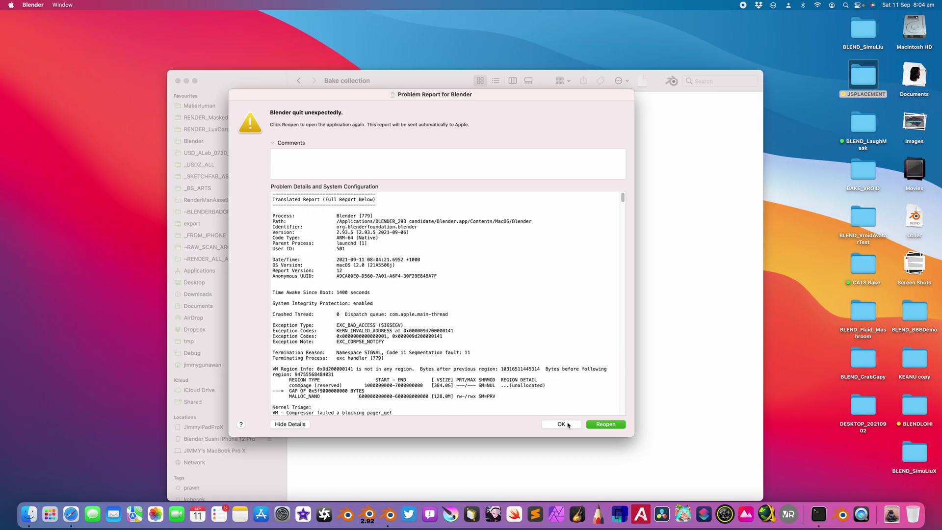
Step: Switch to Finder, dismiss the problem report and check the baked images in the Bake collection folder
left_click(561, 425)
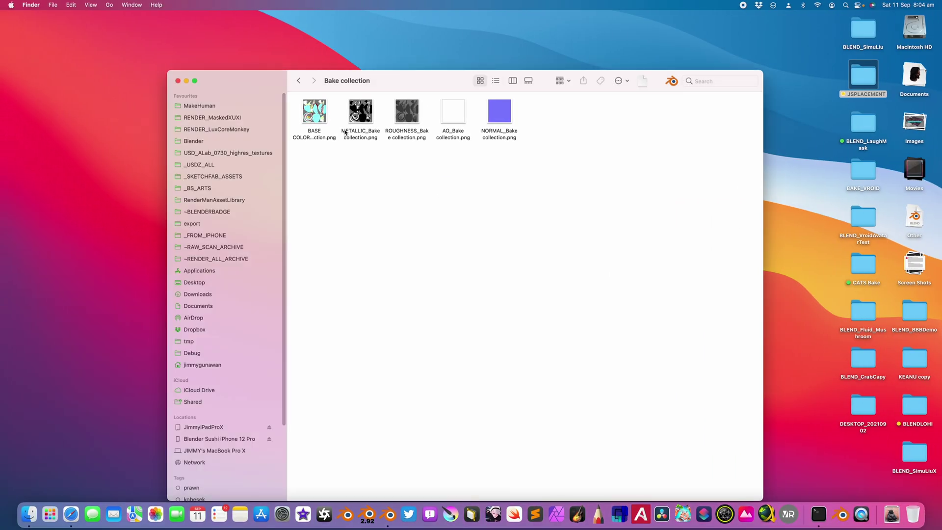
left_click(320, 126)
key("Right")
key("Right")
key("Right")
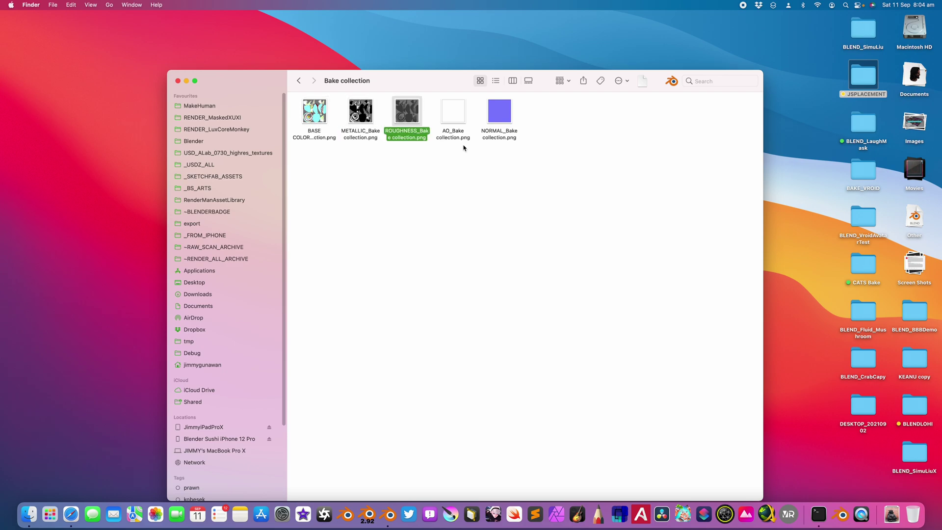
key("Right")
Step: Return to Blender, select LO and bake its Normal and Ambient occlusion passes individually
key("ctrl+Right")
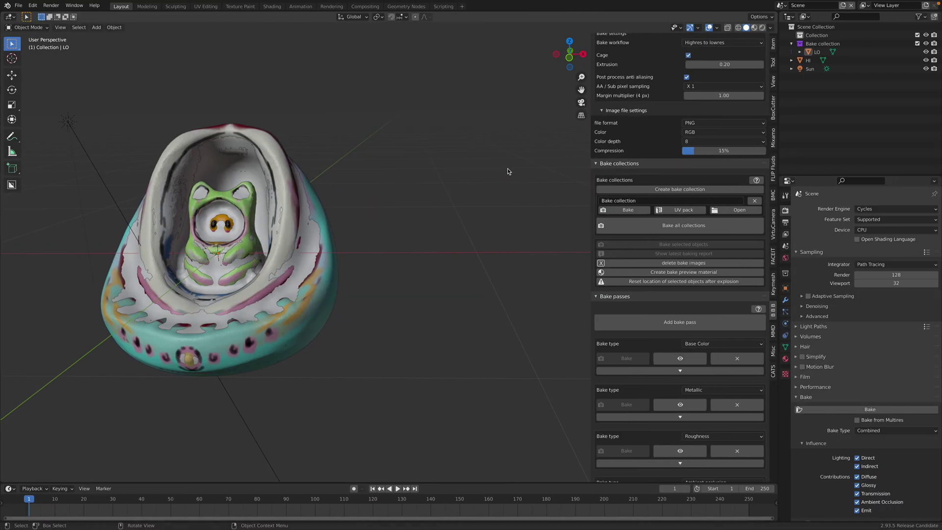
left_click(817, 51)
scroll(718, 335, "down", 3)
scroll(718, 335, "down", 5)
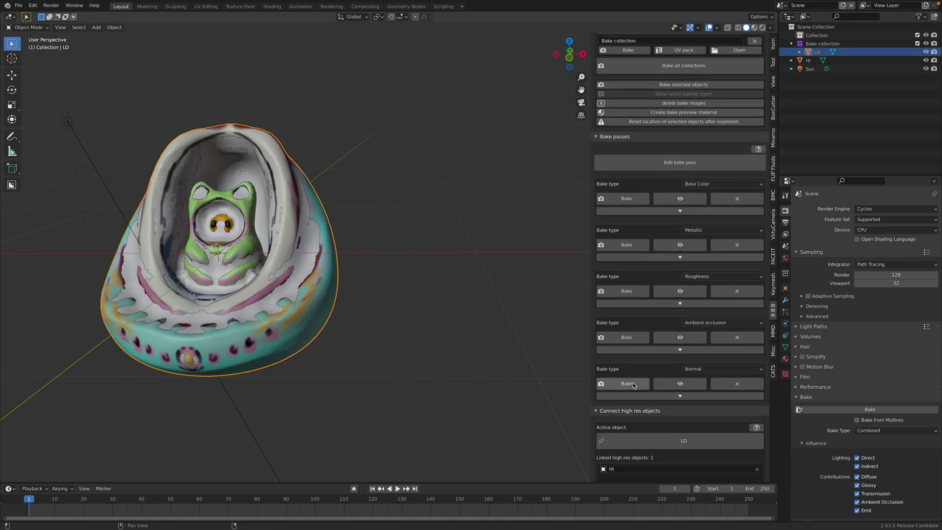
left_click(635, 383)
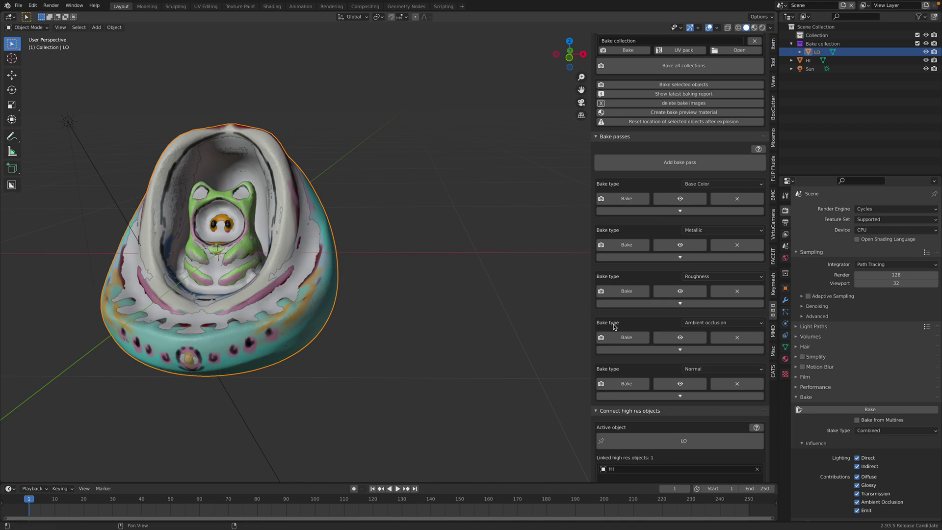
left_click(632, 339)
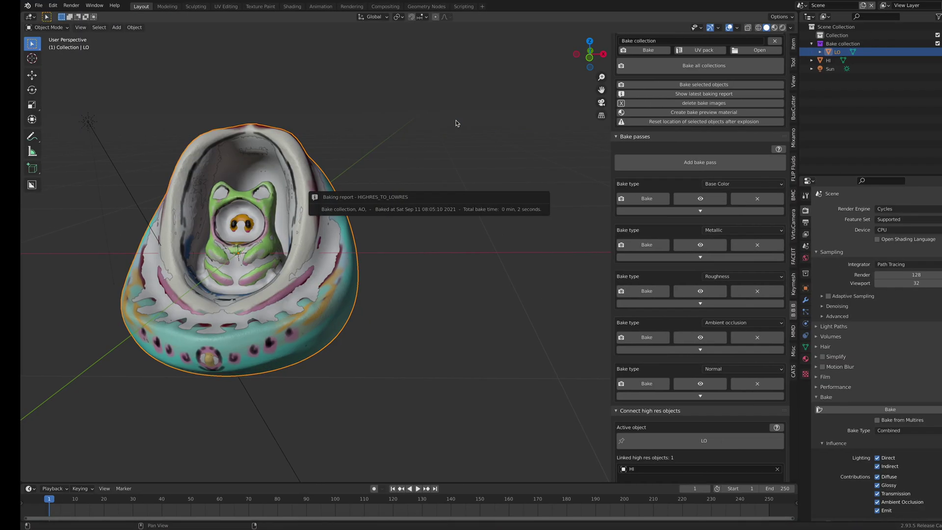
Step: Save the file and move the LO object along the X axis beside the HI frog
left_click(416, 176)
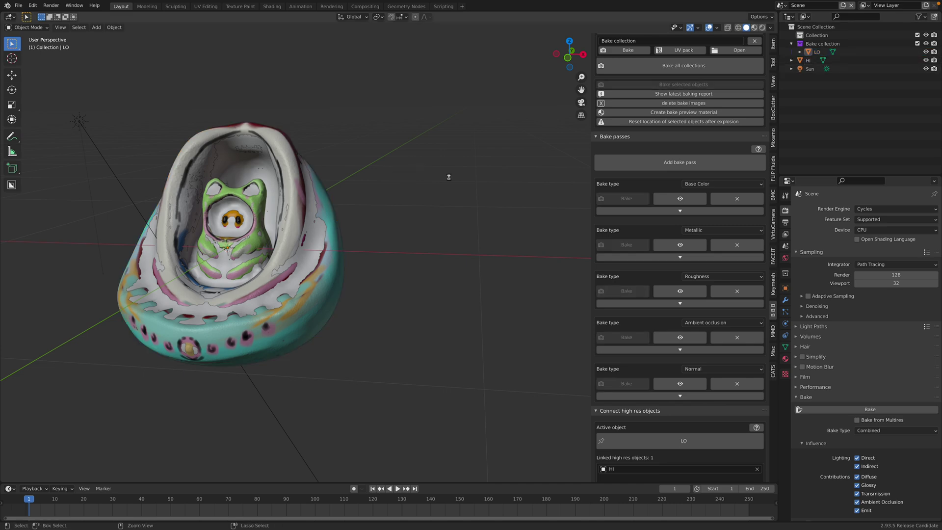
scroll(651, 179, "up", 3)
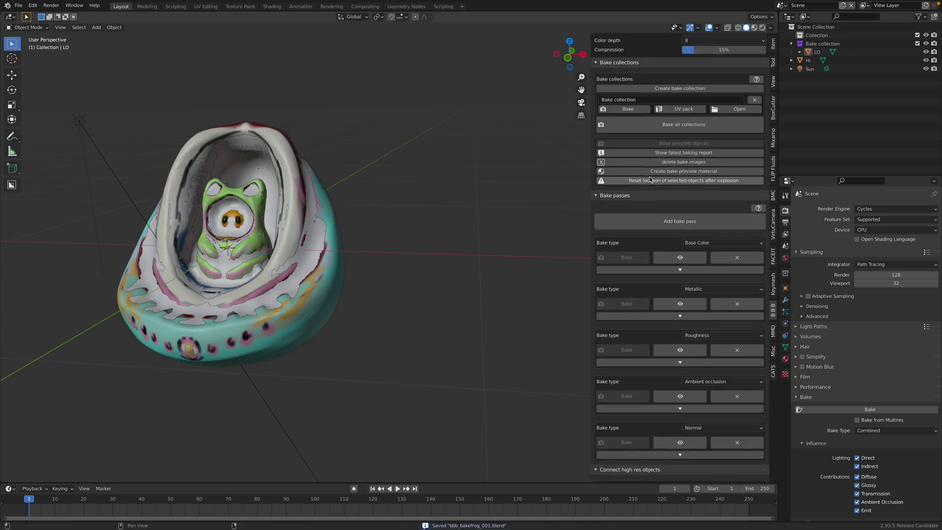
left_click(688, 171)
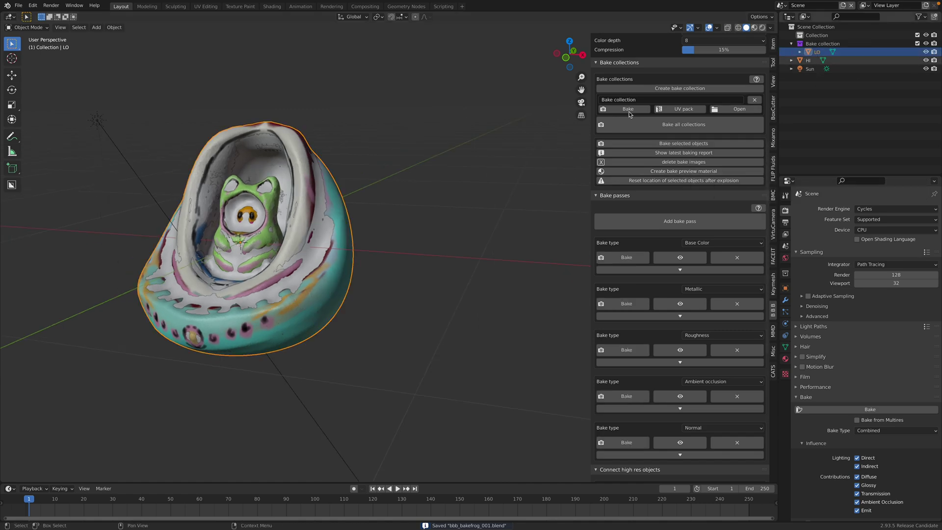
key("g")
key("x")
left_click(516, 176)
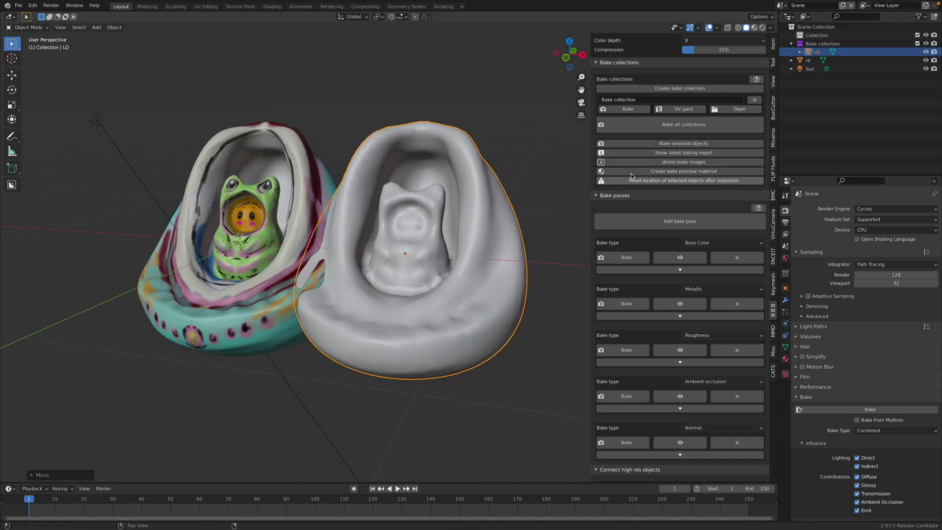
Step: Create a bake preview material for LO and display the viewport in Material Preview shading
left_click(675, 172)
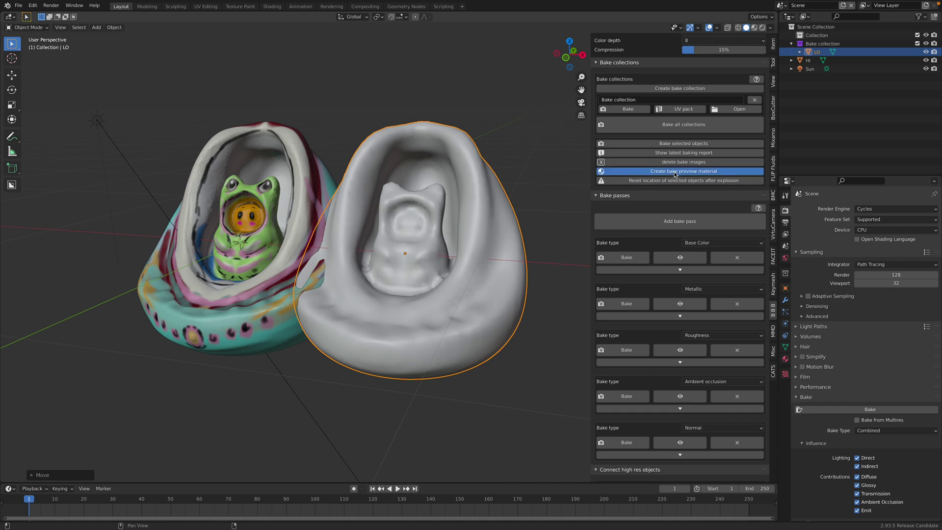
middle_click_drag(496, 104, 475, 154)
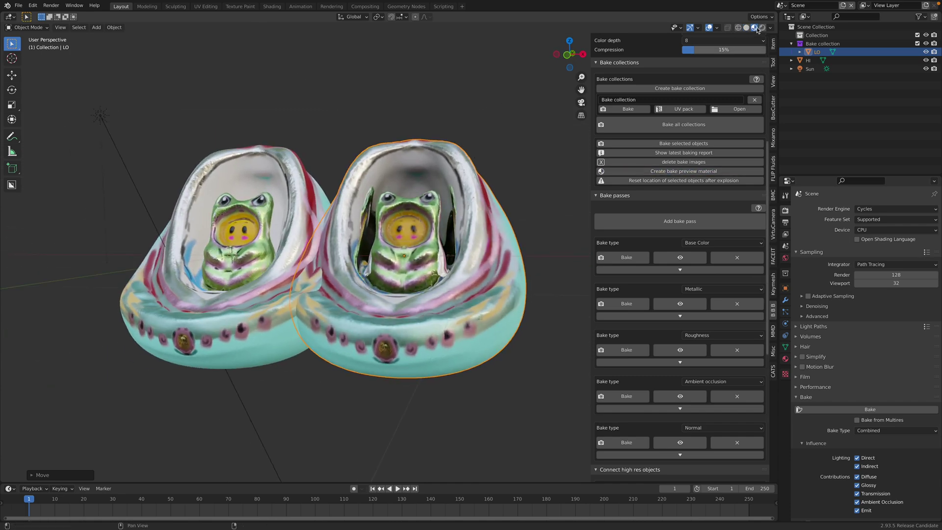
Step: Split the 3D viewport horizontally and change the upper area to a Shader Editor
left_click_drag(756, 116, 744, 204)
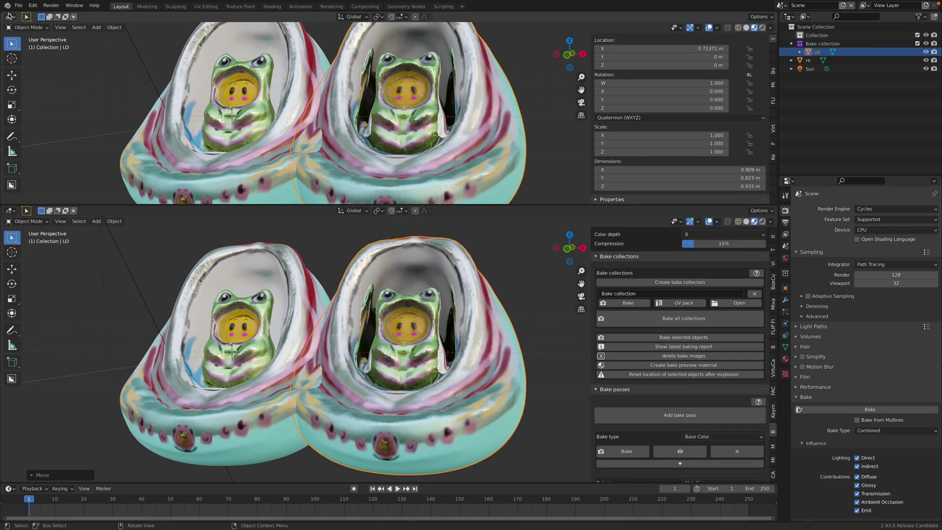
left_click(10, 16)
left_click(30, 105)
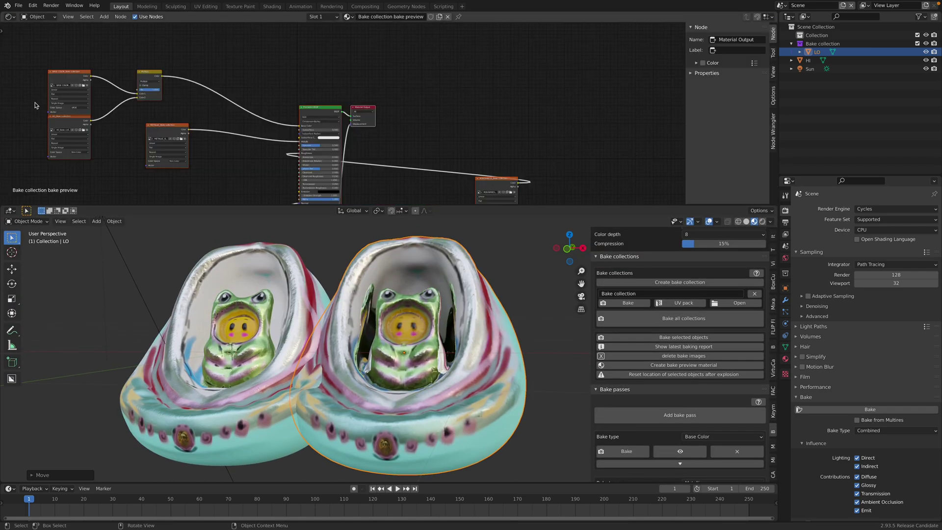
Step: Rearrange the baked image texture, Multiply and Principled BSDF nodes of the Bake collection bake preview material into a readable layout
key("alt+a")
left_click(379, 270)
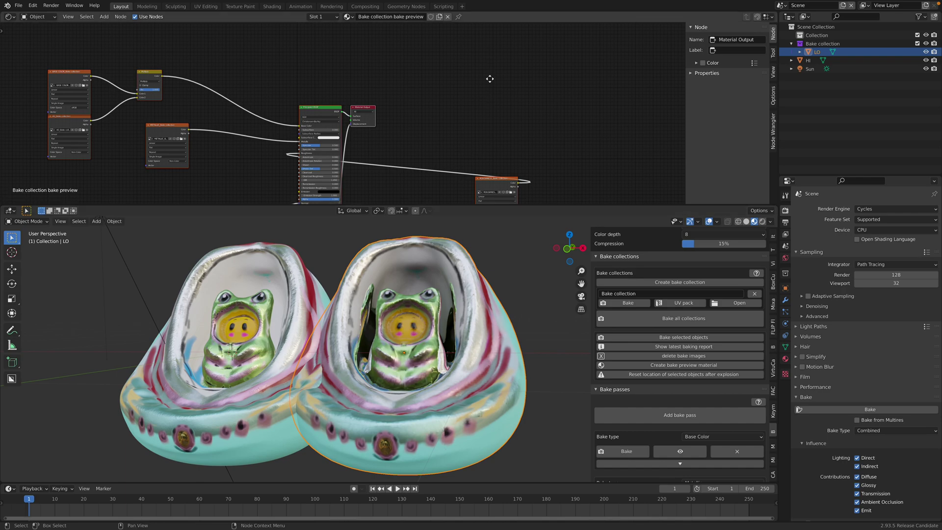
middle_click_drag(490, 78, 512, 2)
scroll(502, 230, "up", 3)
scroll(432, 97, "down", 1)
left_click_drag(343, 61, 562, 62)
left_click_drag(549, 119, 545, 85)
middle_click_drag(546, 100, 526, 99)
left_click_drag(128, 65, 210, 83)
middle_click_drag(211, 82, 294, 158)
middle_click_drag(440, 118, 254, 113)
left_click_drag(269, 112, 604, 113)
middle_click_drag(237, 124, 389, 115)
left_click_drag(168, 60, 607, 70)
left_click_drag(79, 63, 340, 50)
left_click_drag(73, 123, 460, 89)
left_click_drag(351, 47, 455, 37)
middle_click_drag(507, 77, 379, 81)
scroll(378, 81, "up", 3)
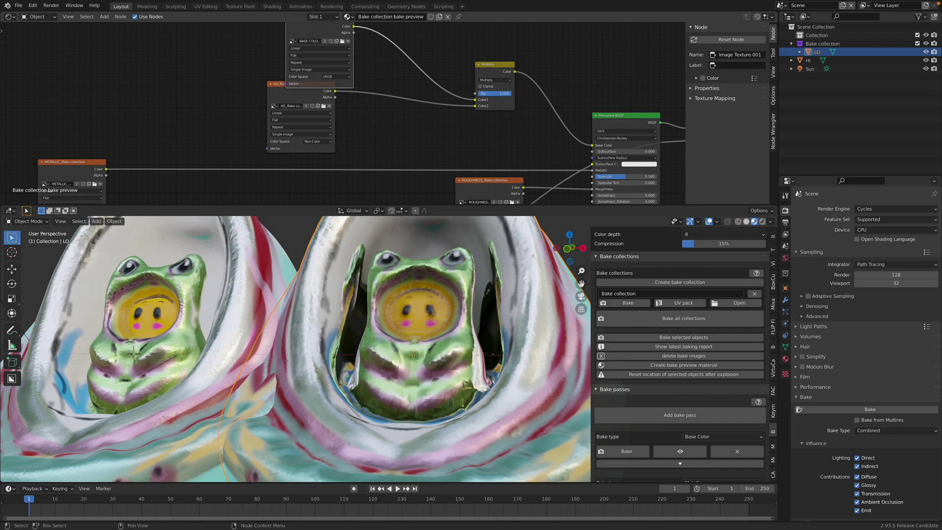
Step: Lower the Multiply node's factor in the bake preview material to weaken the ambient occlusion darkening
middle_click_drag(545, 124, 436, 75)
left_click_drag(397, 43, 364, 43)
middle_click_drag(495, 83, 487, 42)
middle_click_drag(516, 122, 526, 92)
Step: Move the Displacement node away from the Normal Map node, closer to the Principled BSDF
middle_click_drag(388, 145, 491, 67)
middle_click_drag(123, 110, 189, 80)
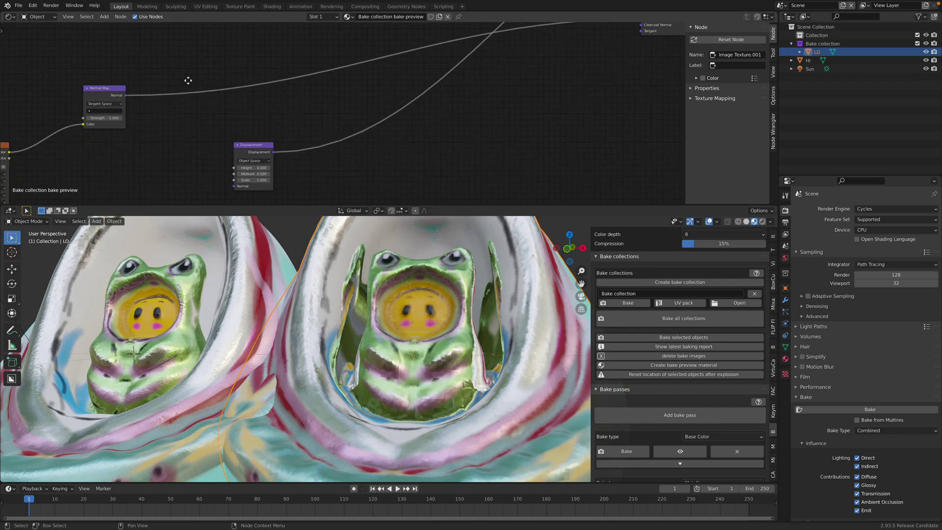
scroll(305, 167, "up", 2)
middle_click_drag(246, 141, 252, 143)
left_click_drag(253, 140, 446, 87)
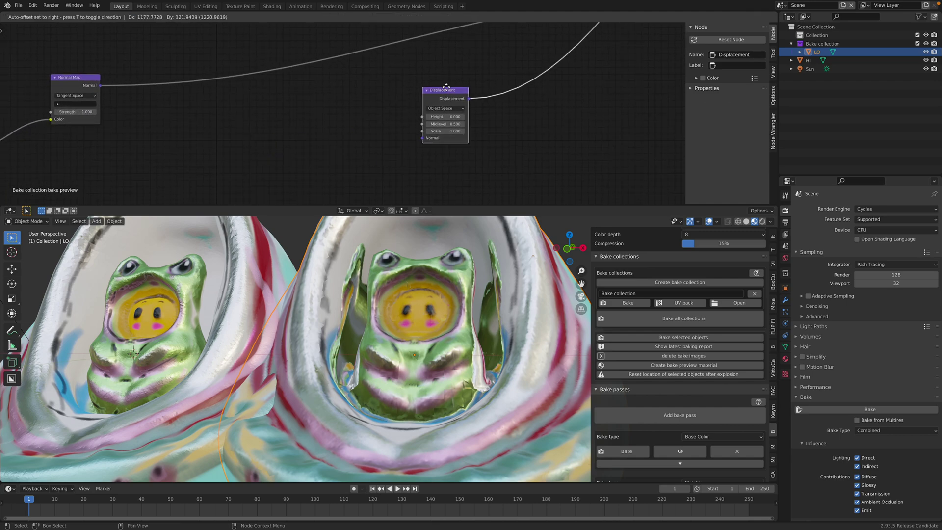
Step: Move the Normal Map node closer to the Principled BSDF and adjust its Strength
scroll(354, 103, "down", 3)
middle_click_drag(198, 117, 190, 164)
mouse_move(137, 135)
left_mouse_down()
mouse_move(383, 67)
mouse_move(376, 91)
mouse_move(285, 90)
left_mouse_up()
left_click_drag(367, 90, 377, 93)
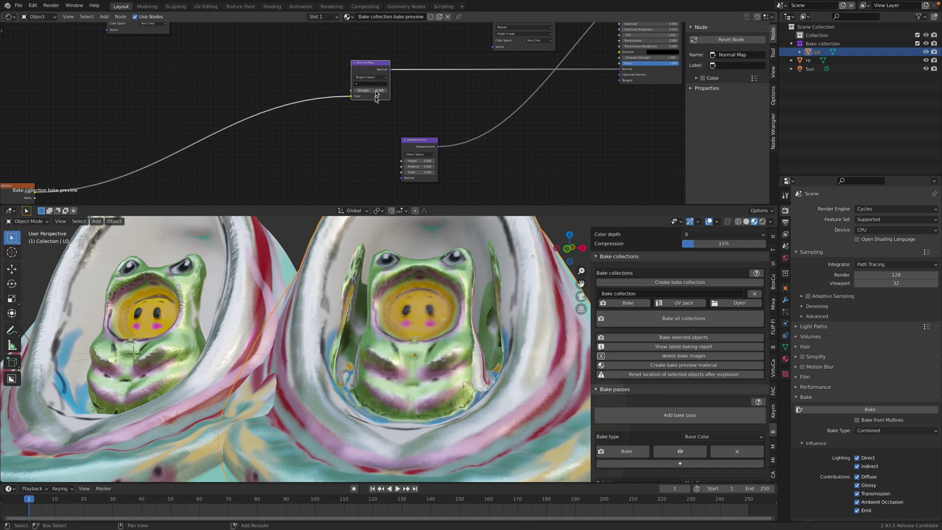
Step: Clear the LO object's location to return it to the world origin
scroll(458, 326, "down", 5)
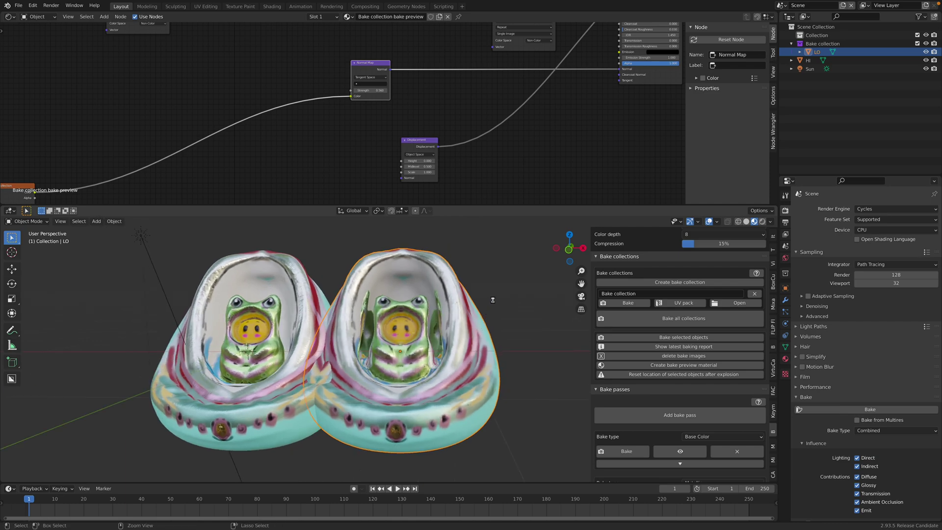
left_click(450, 290)
middle_click_drag(450, 290, 487, 287)
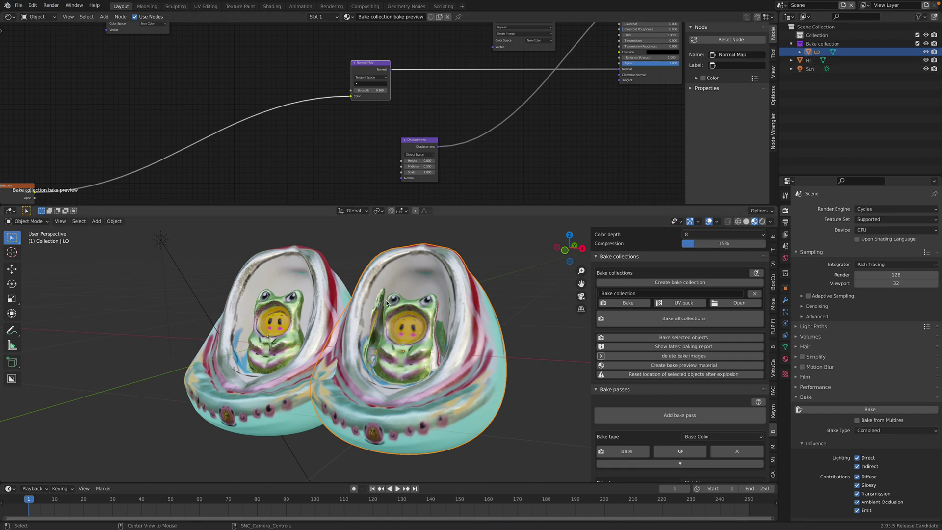
key("alt+g")
Step: Export LO as the glTF Binary file bbb_bakefrog_001.glb, limited to selected objects, after reviewing the geometry options
left_click(18, 5)
mouse_move(39, 129)
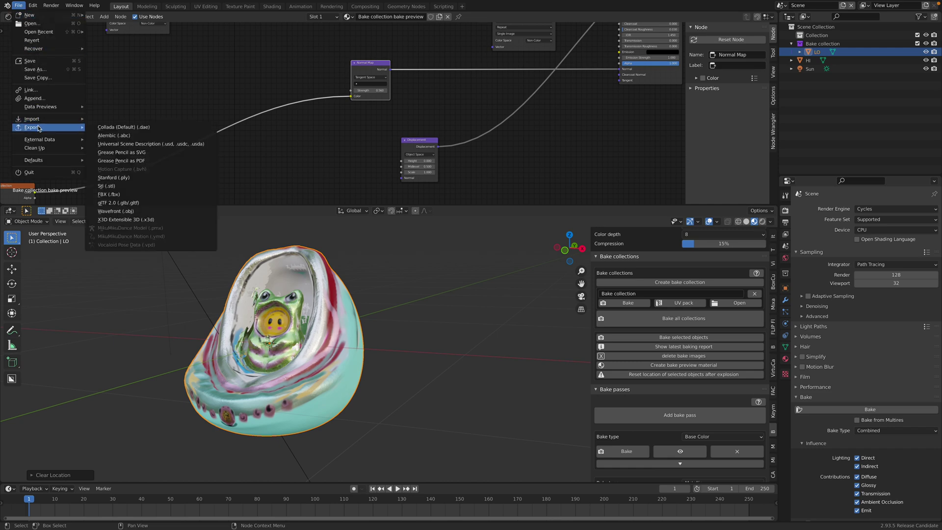
left_click(118, 202)
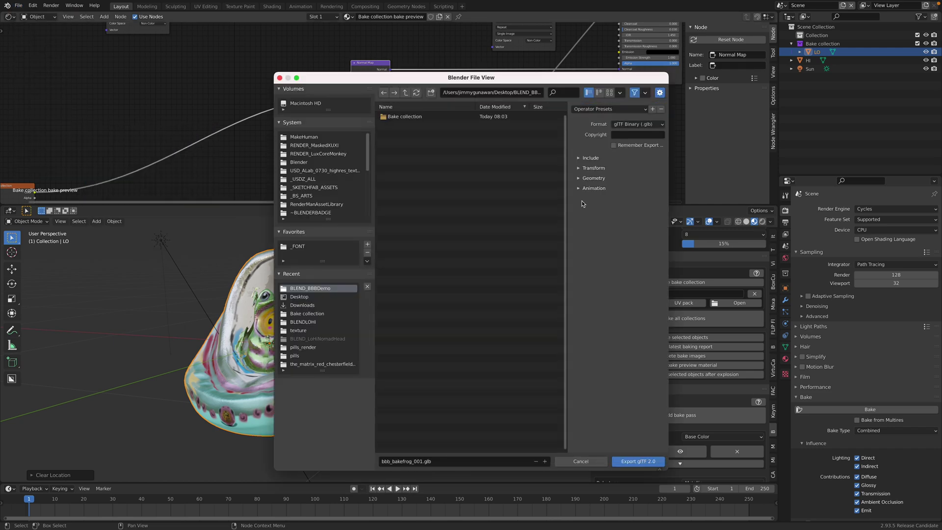
left_click(592, 158)
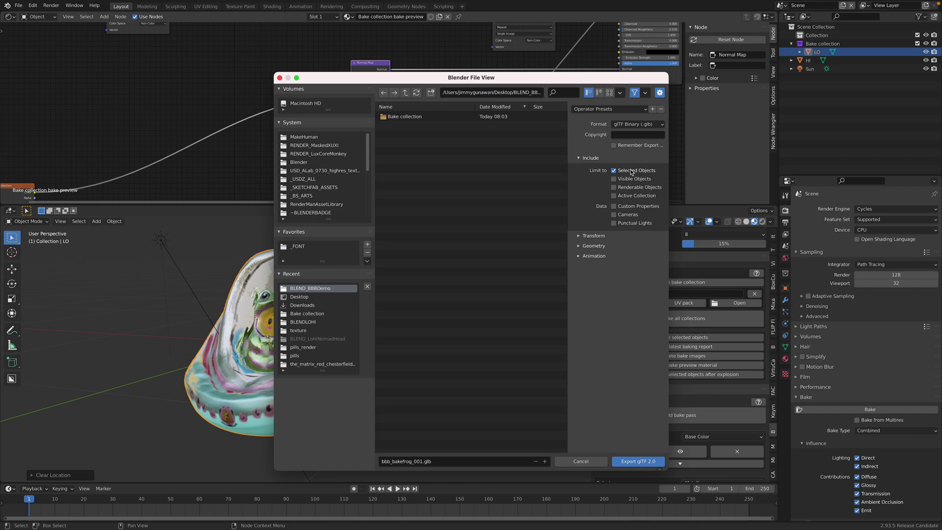
left_click(594, 246)
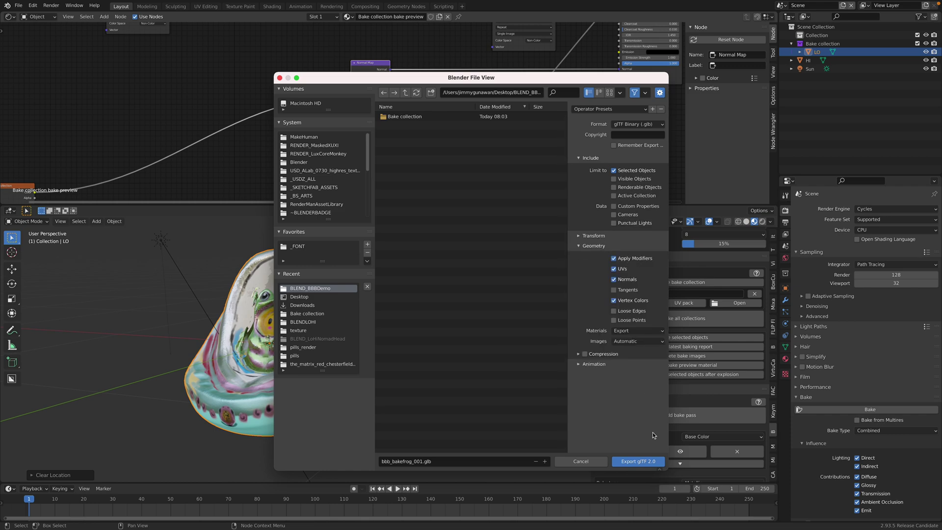
left_click(640, 460)
Step: Switch to Finder, show the BLEND_BBBDemo folder and try converting bbb_bakefrog_001.glb in Reality Converter
key("ctrl+Left")
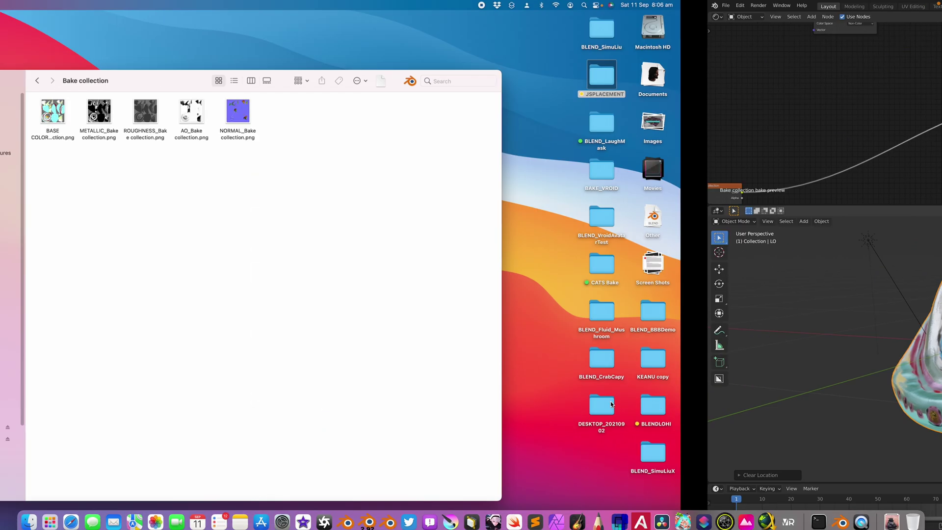
left_click(299, 81)
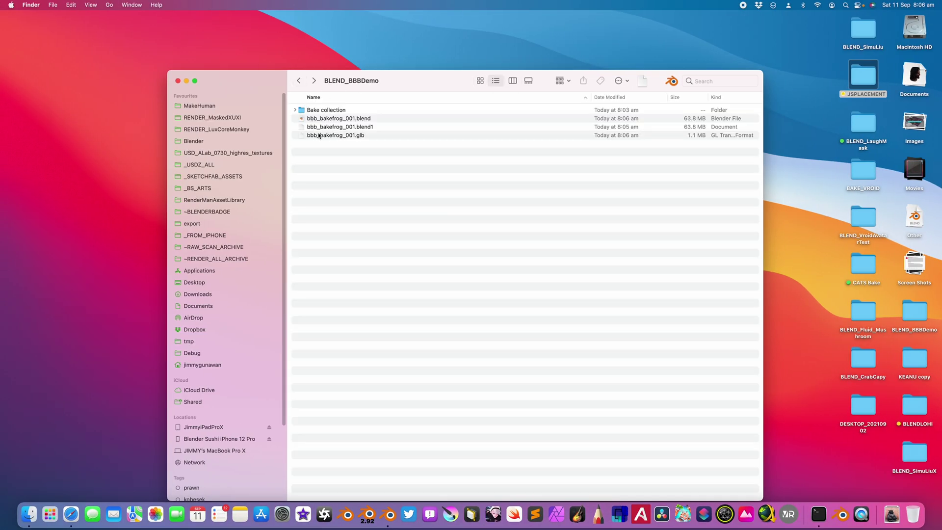
left_click(331, 136)
left_click(471, 513)
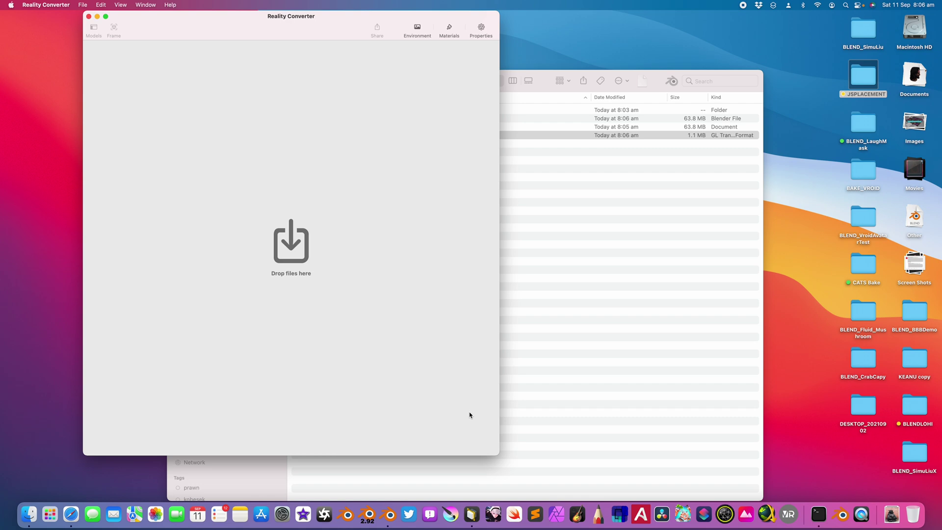
left_click(591, 252)
left_click_drag(359, 135, 188, 47)
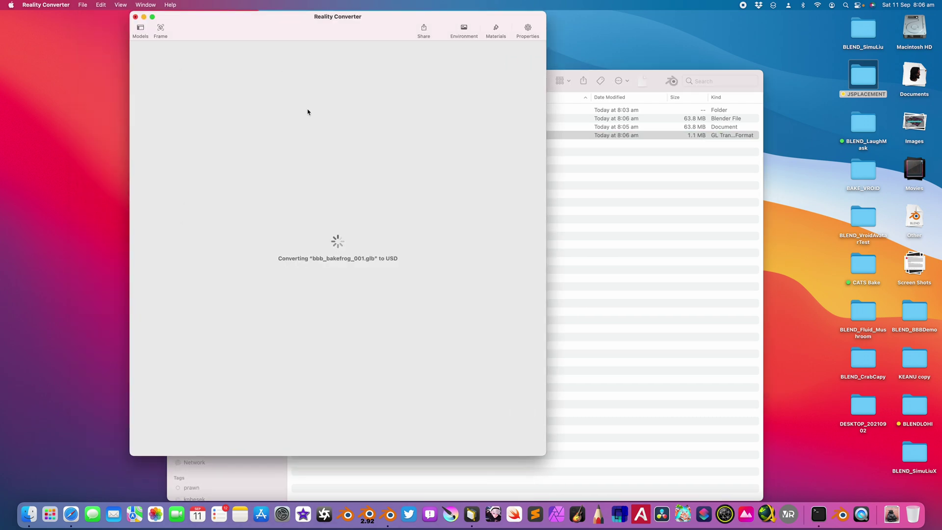
Step: Arrange the Finder and Reality Converter windows side by side and show the conversion details
left_click(646, 156)
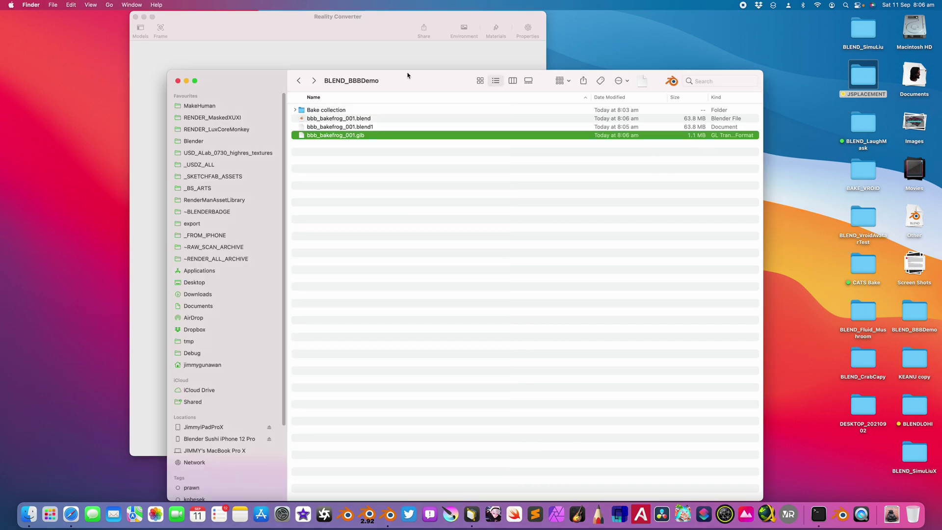
left_click_drag(438, 75, 638, 103)
left_click_drag(368, 31, 332, 31)
left_click(307, 269)
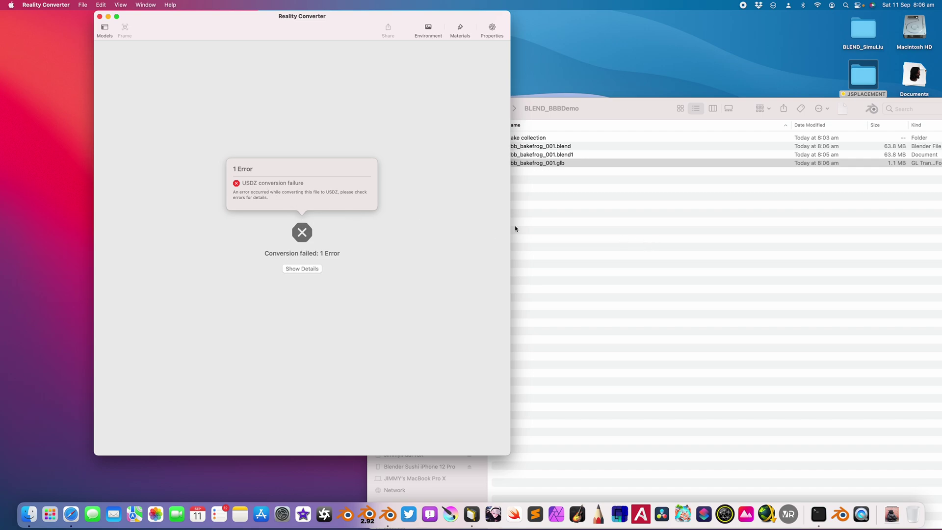
left_click(562, 230)
Step: Switch back to Blender and examine the HI object's material slot in the material properties
key("ctrl+Right")
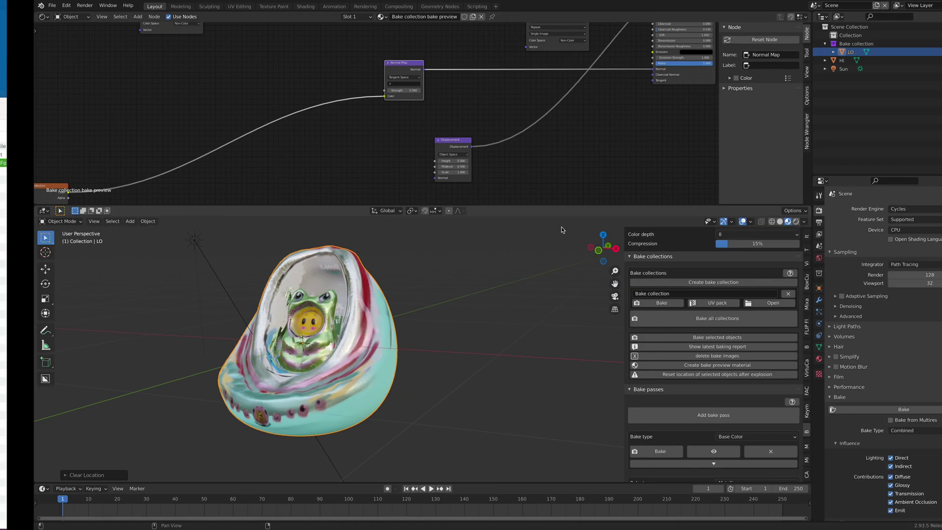
left_click(390, 302)
middle_click_drag(389, 303, 377, 307)
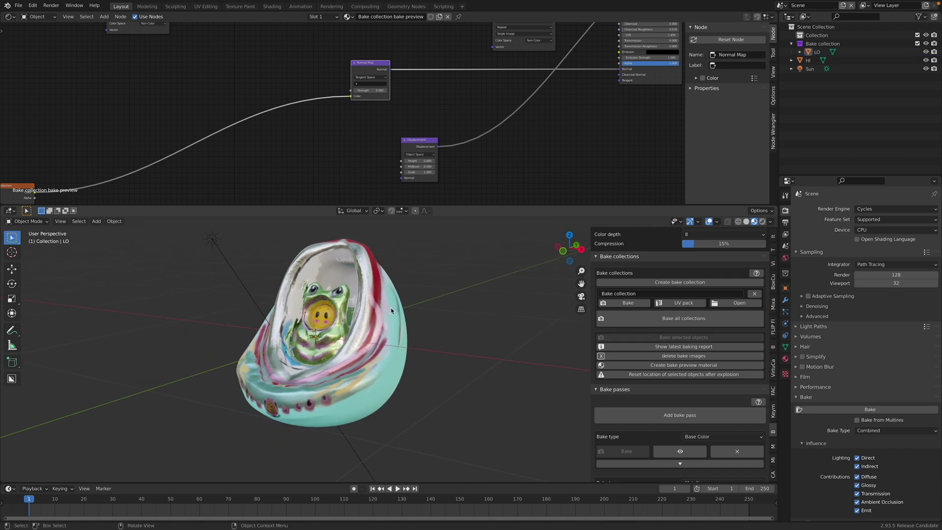
left_click(391, 309)
left_click(786, 358)
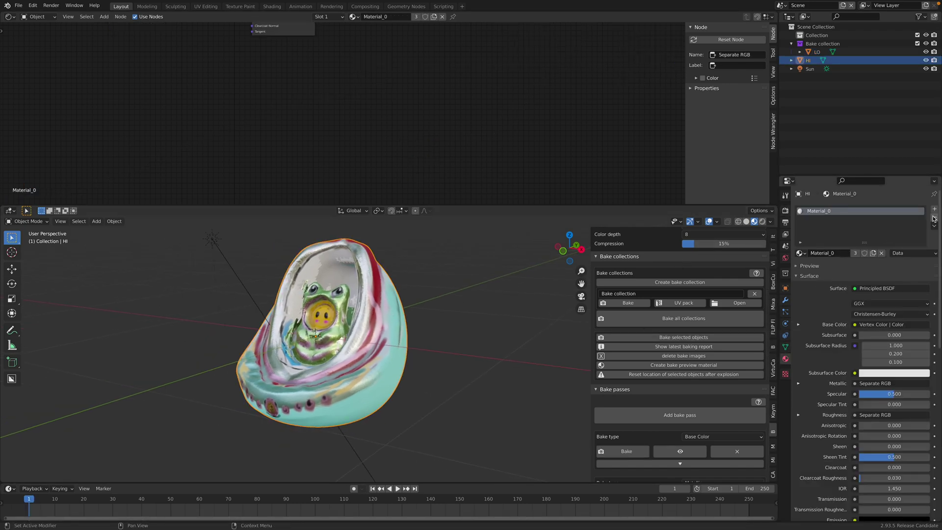
middle_click_drag(463, 298, 492, 298)
Step: Delete the HI object from the scene
left_click(355, 314)
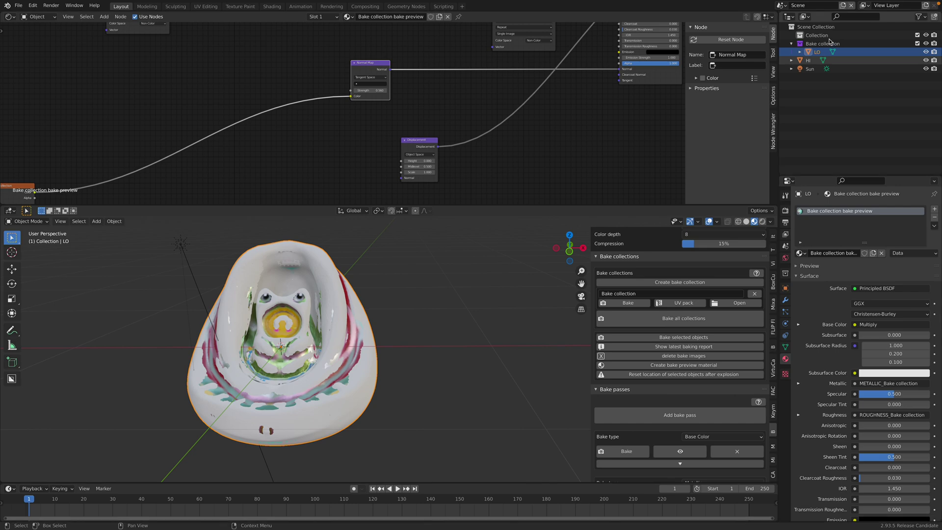
left_click(808, 60)
key("x")
Step: Remove the Bake collection bake preview material slot from the LO object
left_click(339, 290)
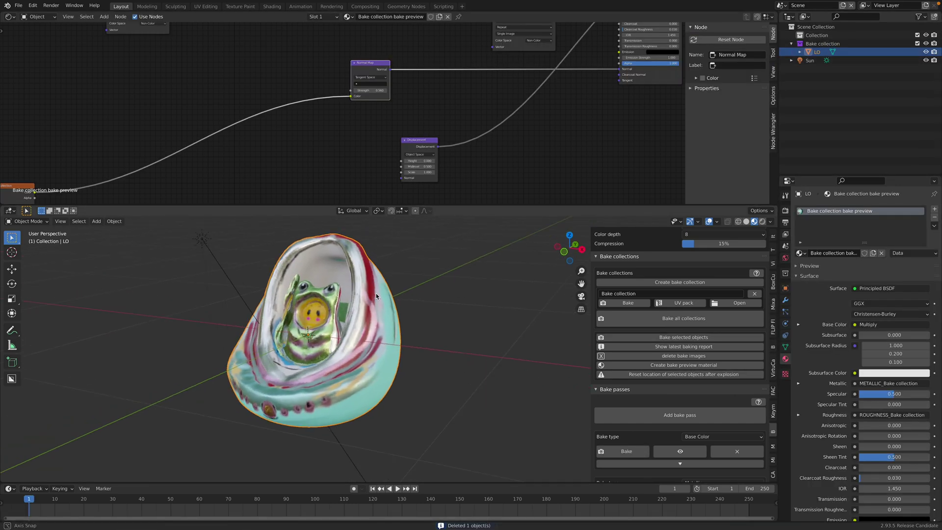
left_click(934, 217)
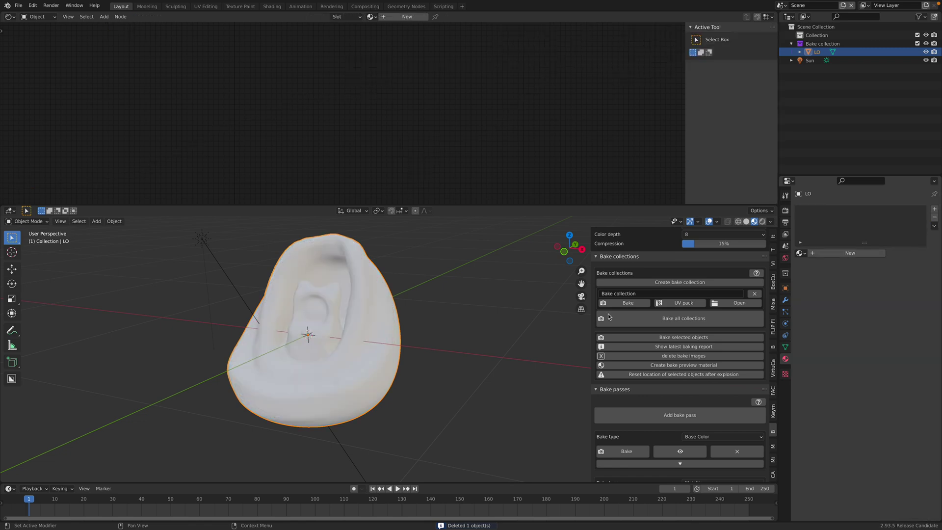
middle_click_drag(490, 310, 374, 297)
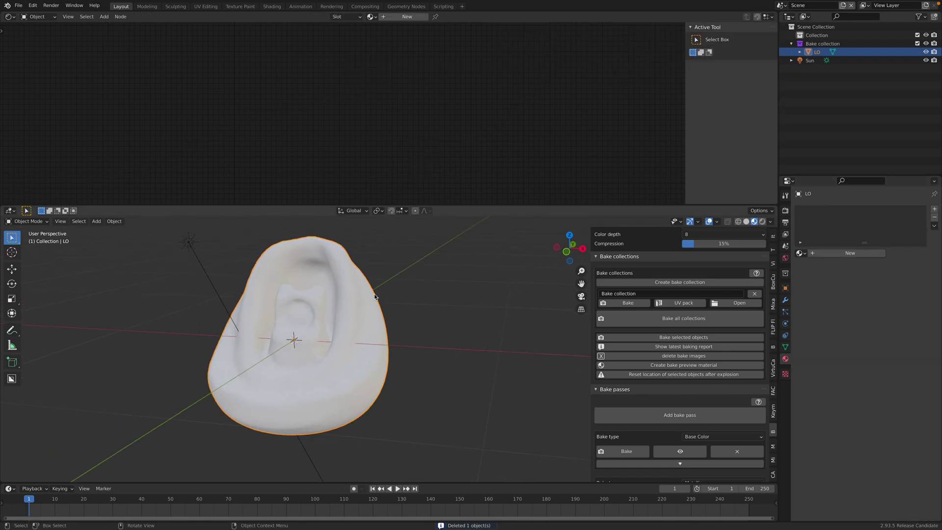
Step: Export the material-free LO as bbb_bakefrog_002.glb in glTF Binary format, limited to selected objects
left_click(18, 6)
mouse_move(54, 127)
left_click(162, 202)
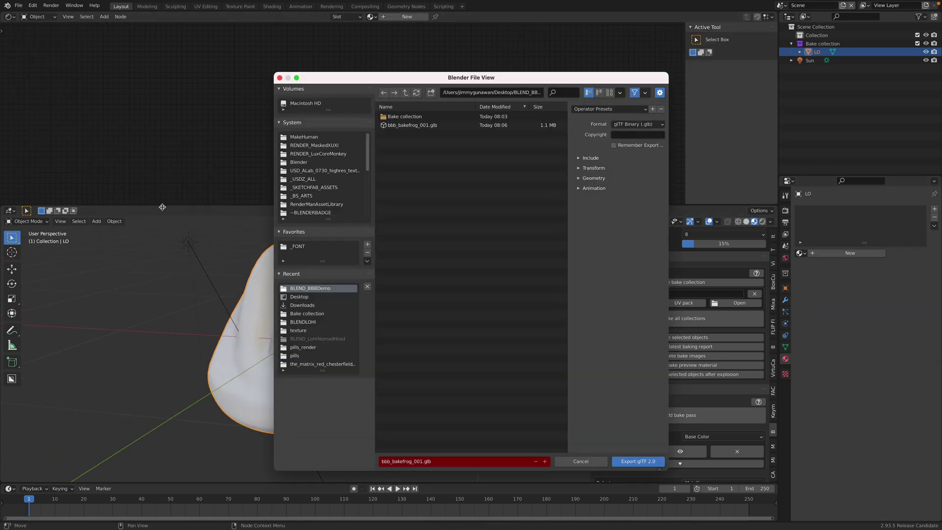
left_click(545, 461)
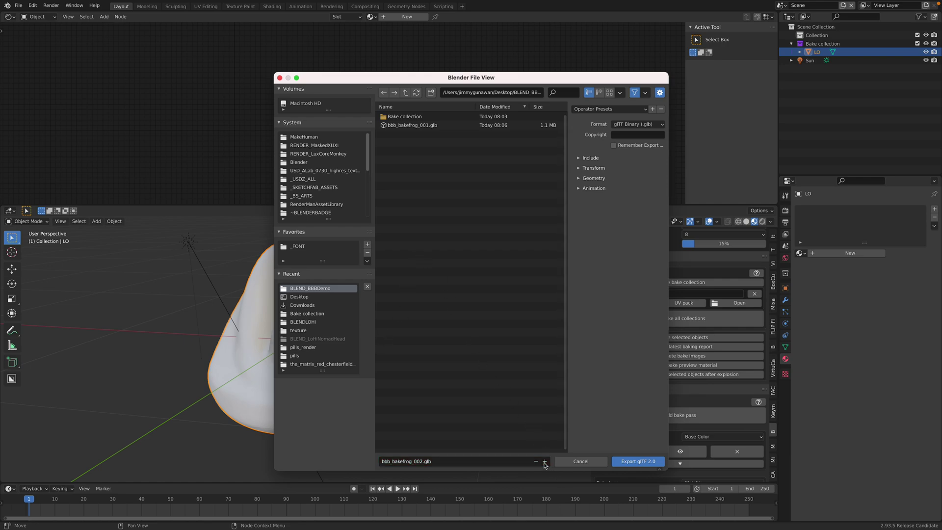
left_click(596, 158)
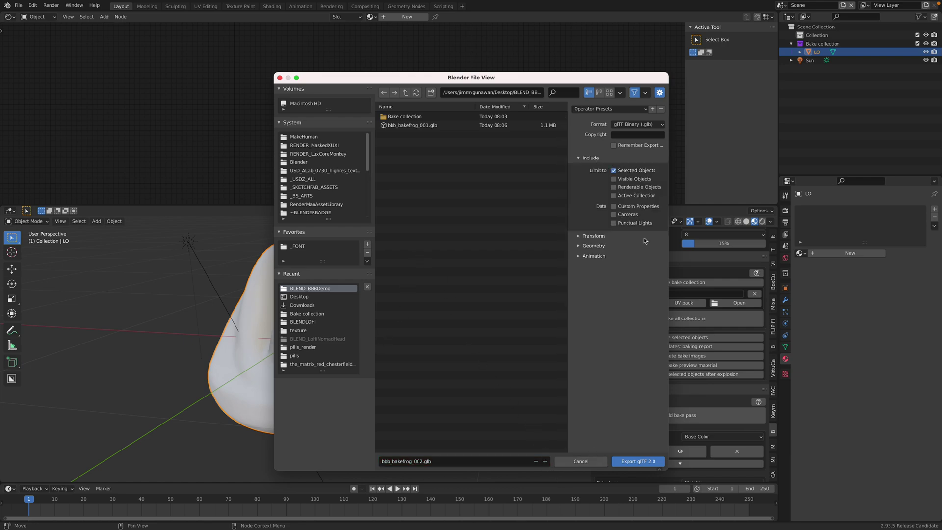
left_click(628, 457)
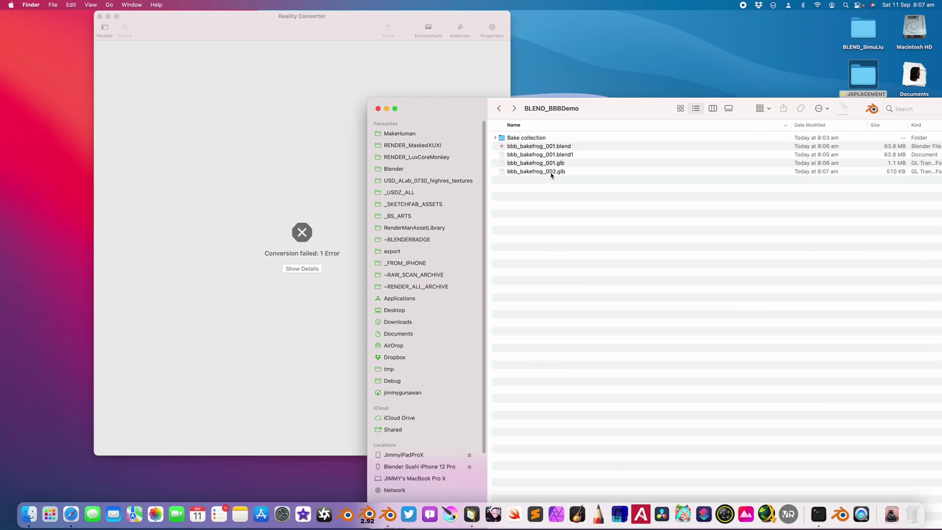
Step: Try converting bbb_bakefrog_002.glb in Reality Converter, and remove both bbb_bakefrog models from its list
left_click_drag(552, 176, 259, 180)
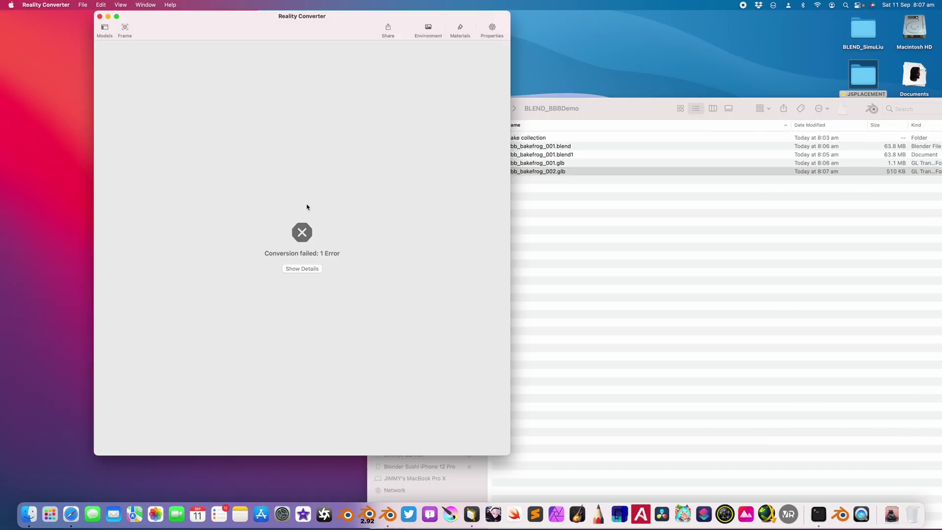
left_click(109, 31)
left_click(204, 54)
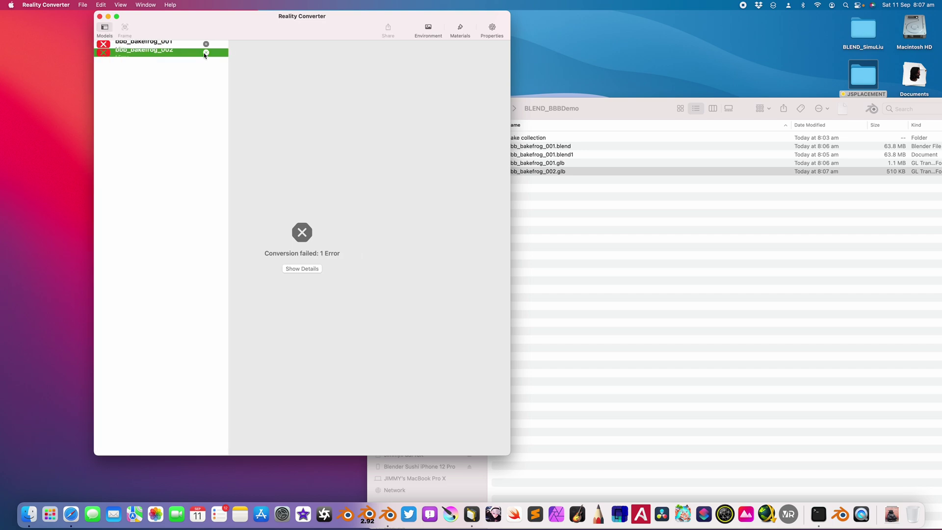
left_click(206, 52)
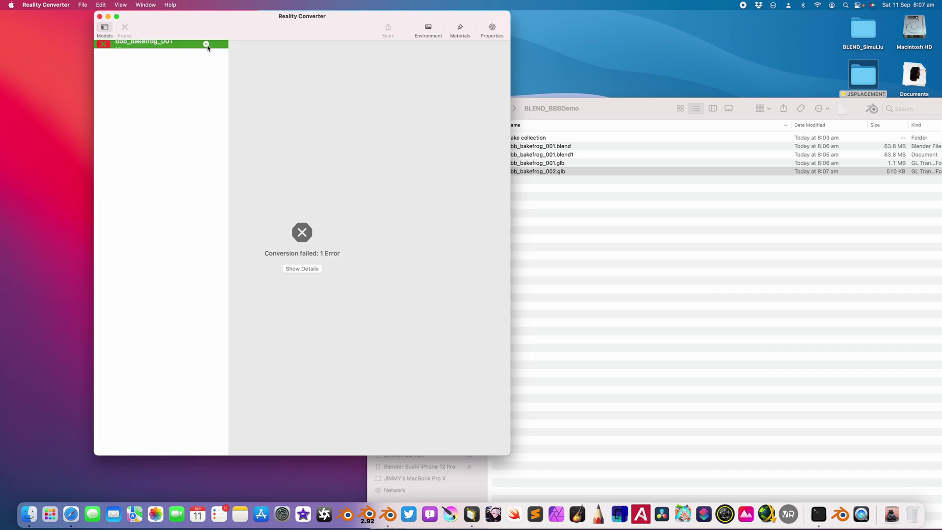
left_click(206, 44)
Step: Launch Blender 3.0.0 Alpha, delete all default scene objects and make the window full screen
left_click(589, 191)
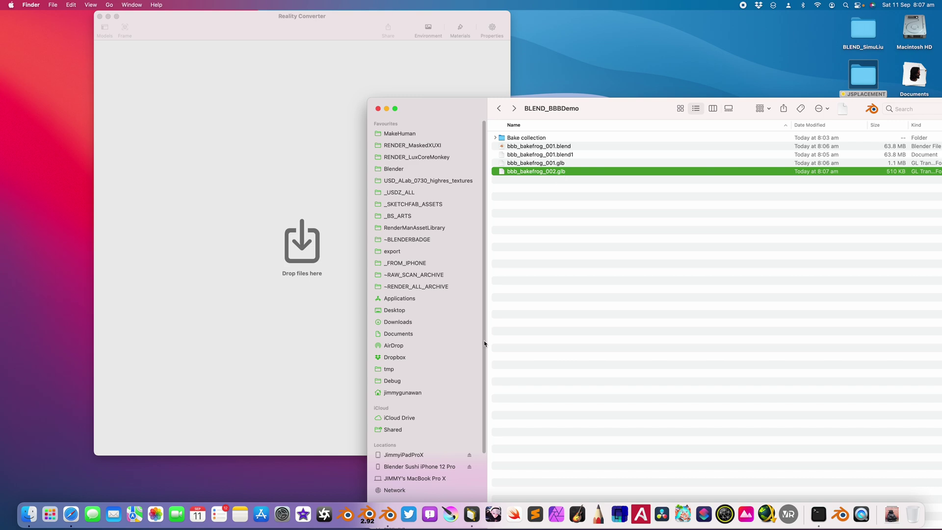
left_click(347, 514)
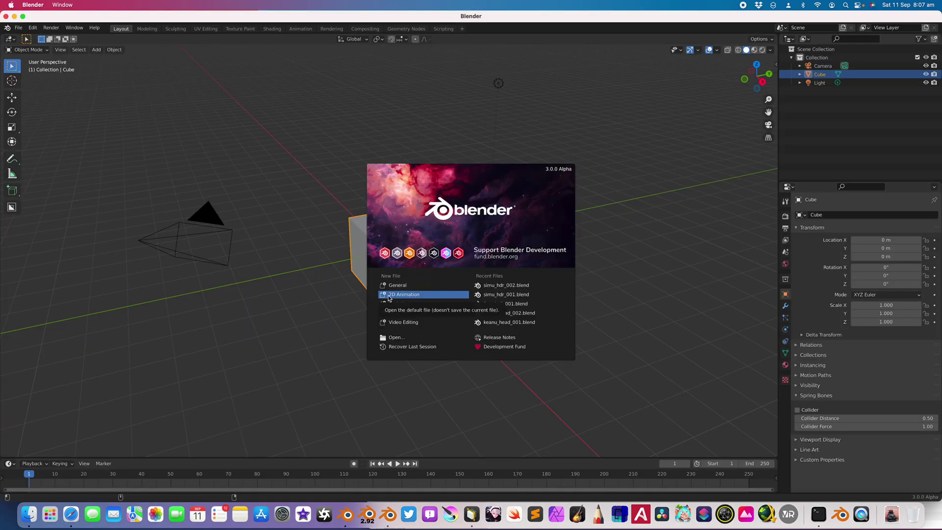
left_click(278, 158)
key("a")
key("Delete")
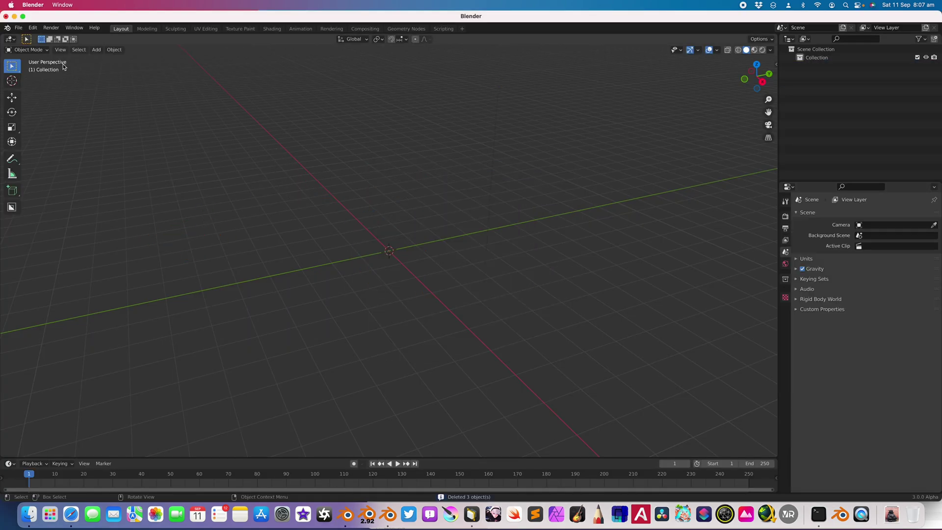
left_click(23, 16)
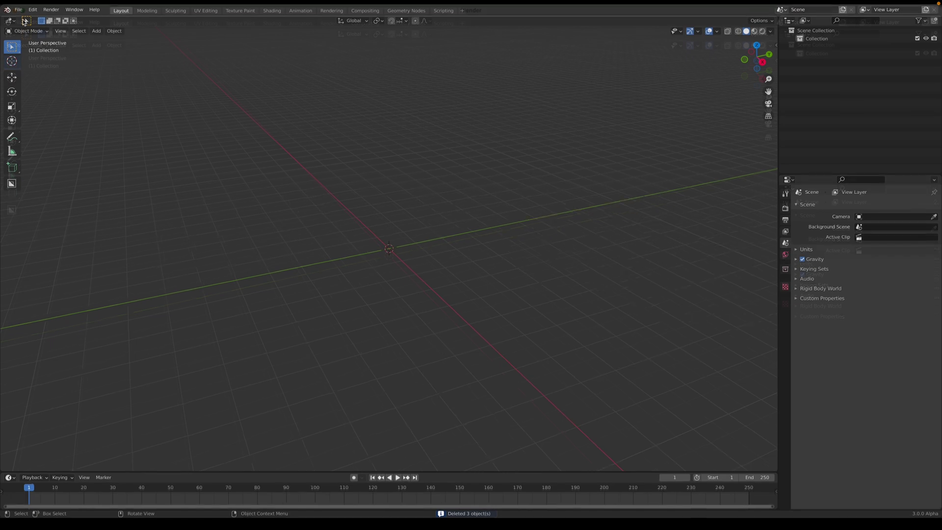
Step: Import bbb_bakefrog_001.glb from the BLEND_BBBDemo folder and display LO with Material Preview shading
left_click(18, 5)
mouse_move(69, 119)
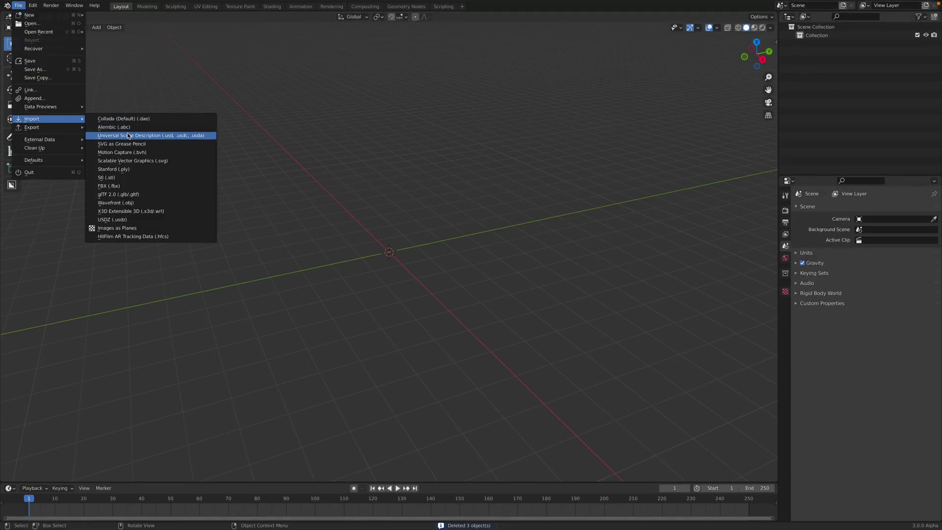
left_click(157, 194)
left_click(381, 92)
double_click(381, 92)
double_click(380, 90)
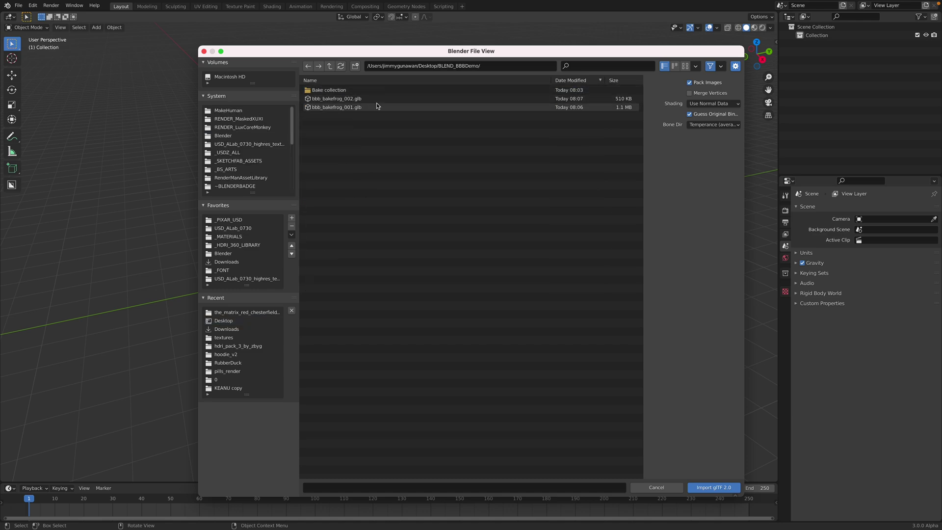
double_click(377, 102)
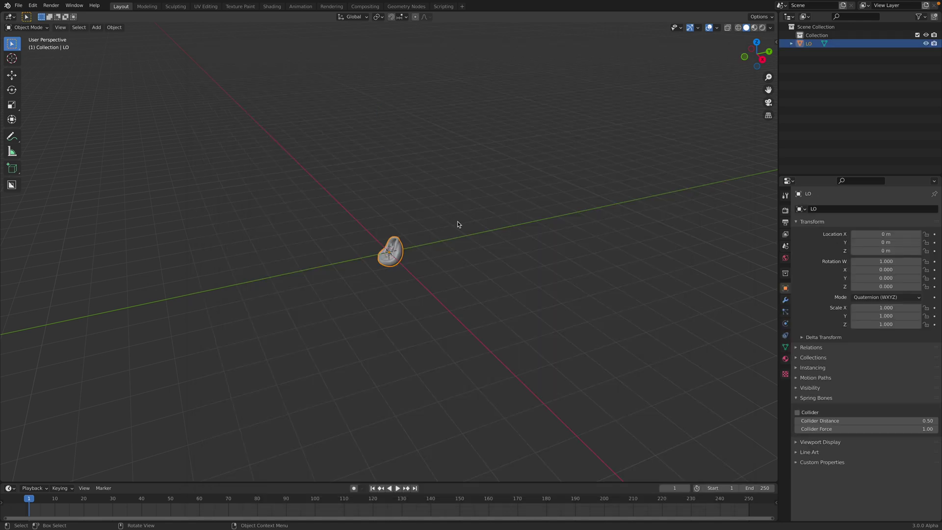
scroll(438, 224, "up", 10)
middle_click_drag(425, 198, 503, 195)
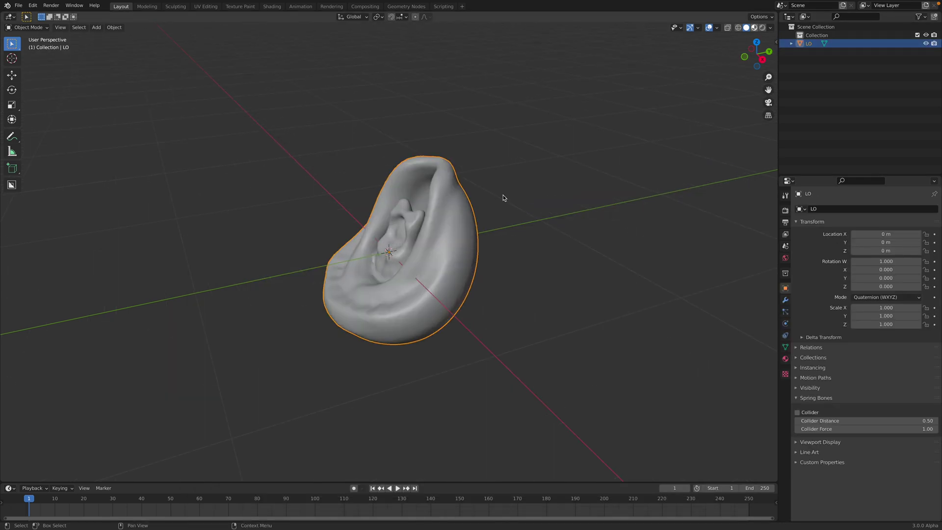
middle_click_drag(390, 202, 399, 204)
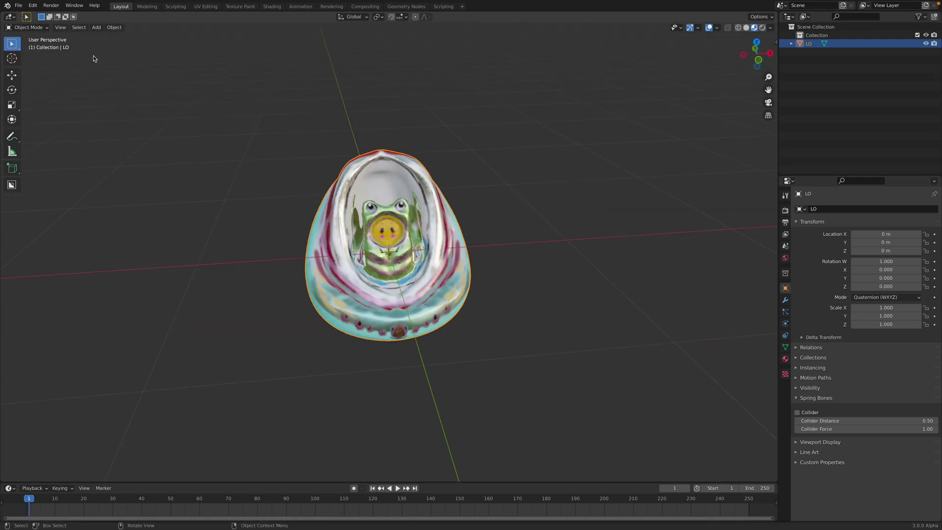
Step: Export LO to the Desktop as untitled.glb in glTF Binary format
left_click(21, 7)
mouse_move(47, 128)
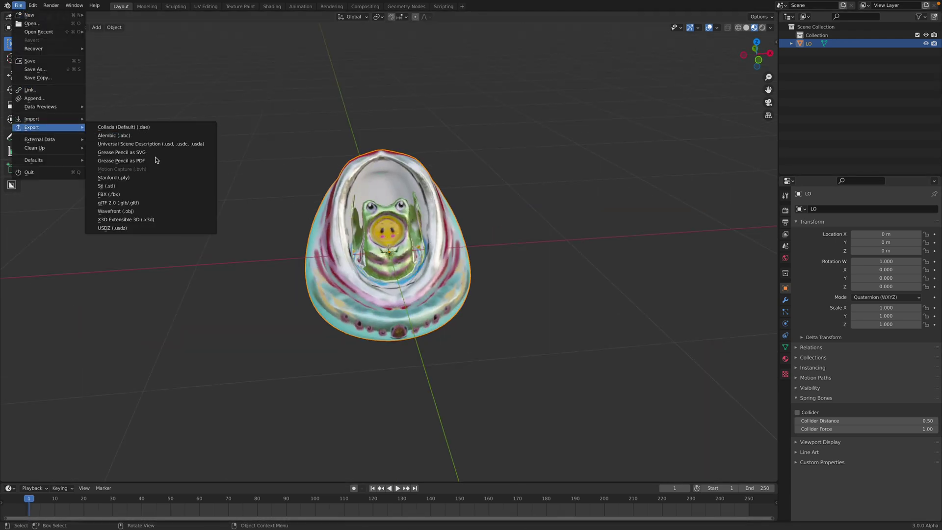
left_click(166, 203)
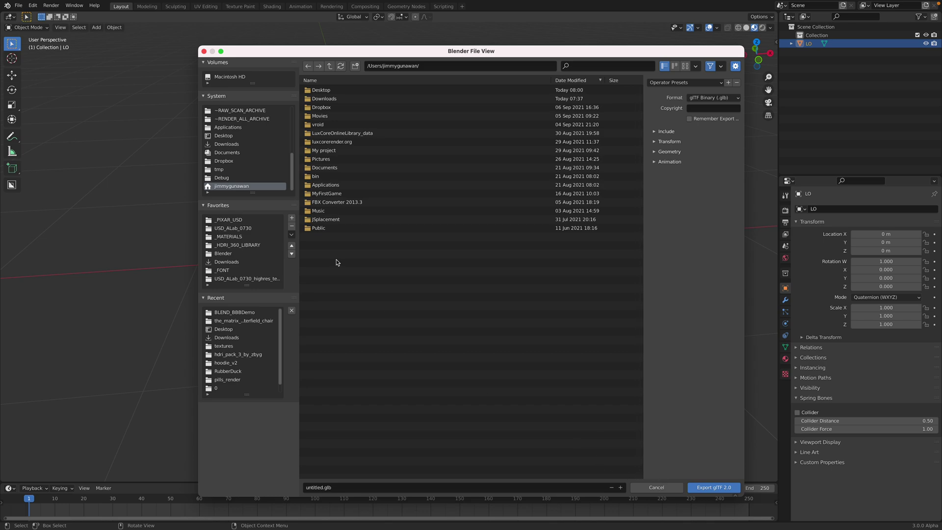
double_click(335, 92)
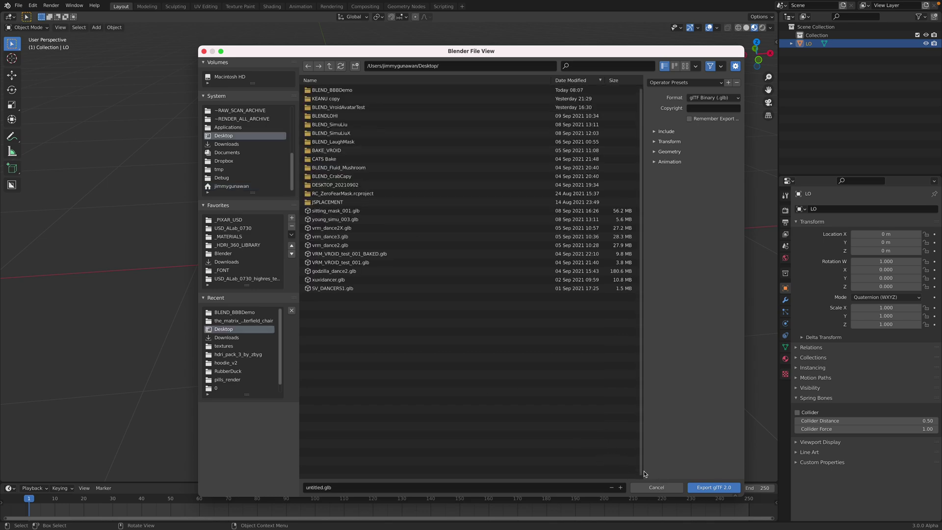
left_click(699, 491)
Step: Switch to Reality Converter, convert untitled.glb from the Desktop and export it there as frogjedi.usdz
key("ctrl+Left")
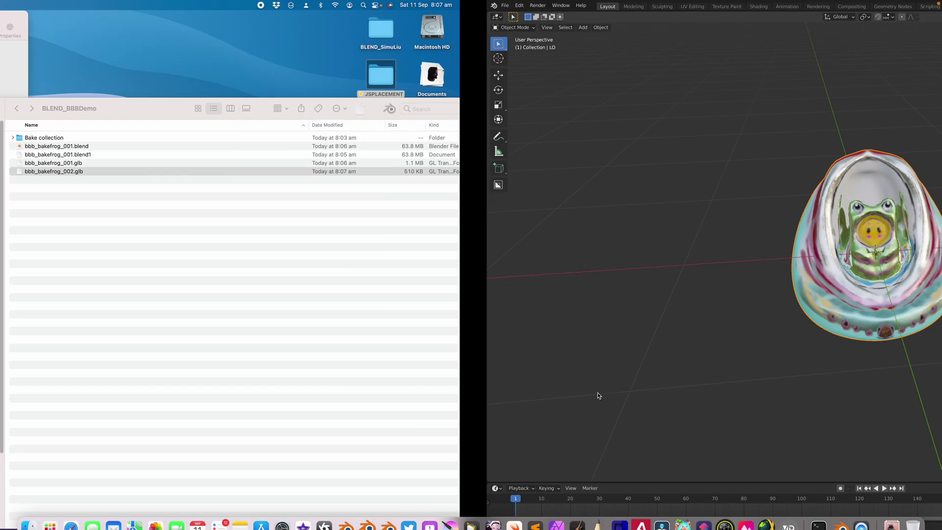
left_click(607, 396)
left_click(430, 309)
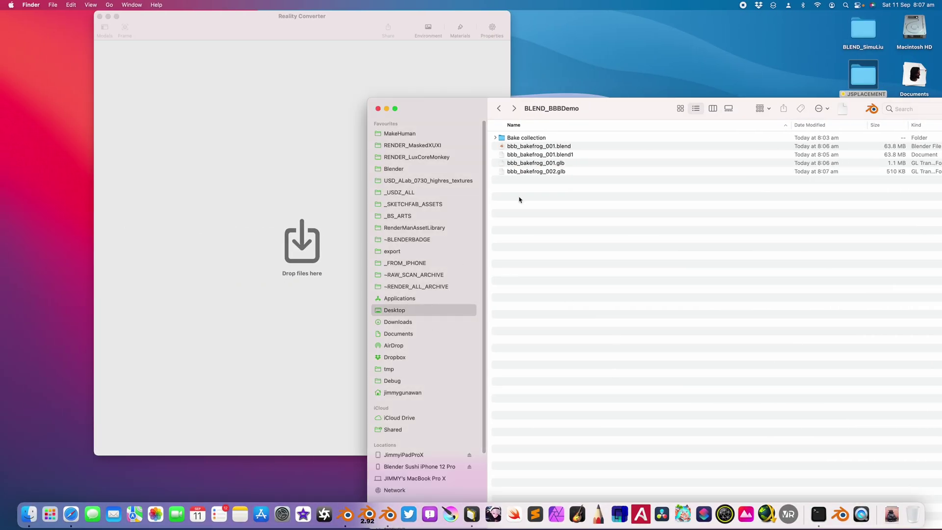
left_click_drag(280, 151, 280, 155)
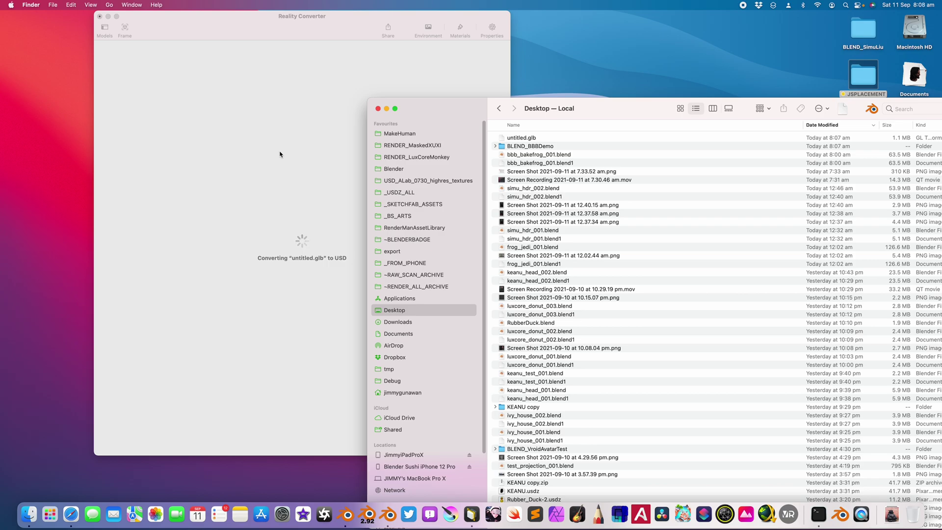
left_click_drag(344, 206, 317, 275)
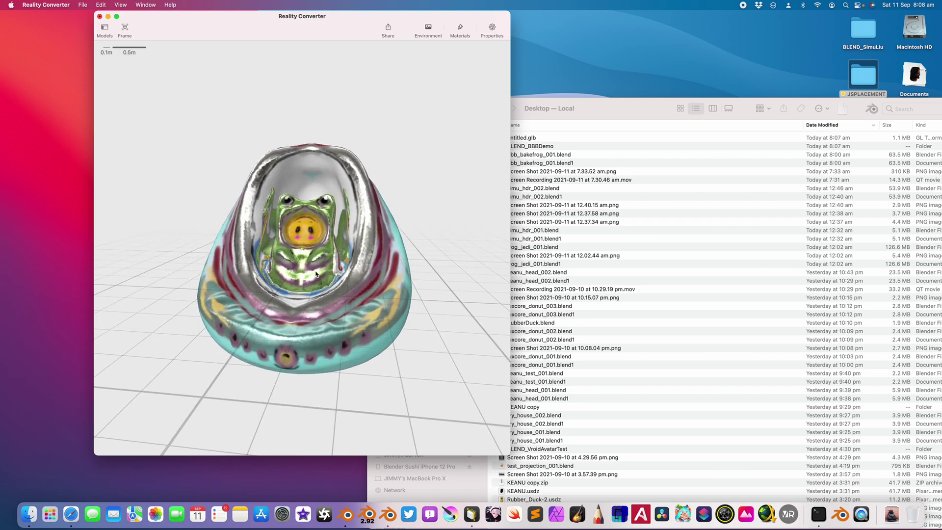
key("super+e")
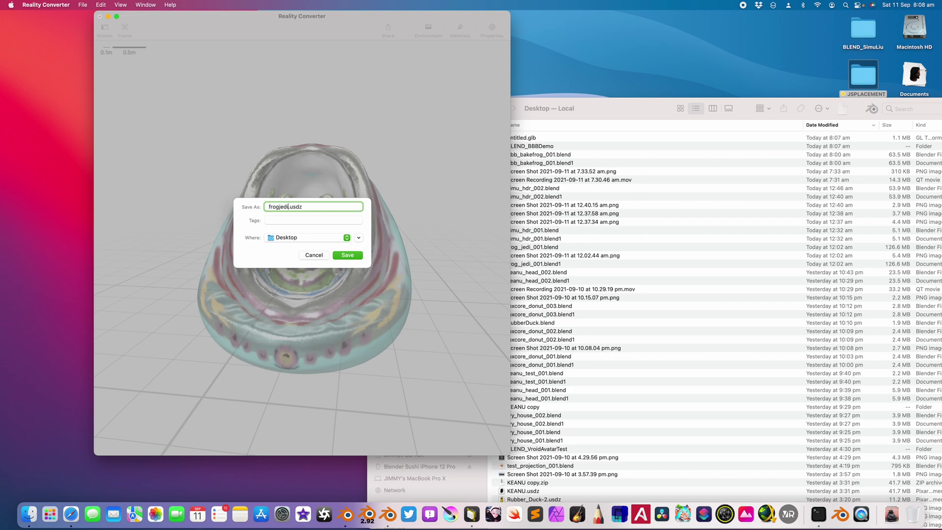
key("Return")
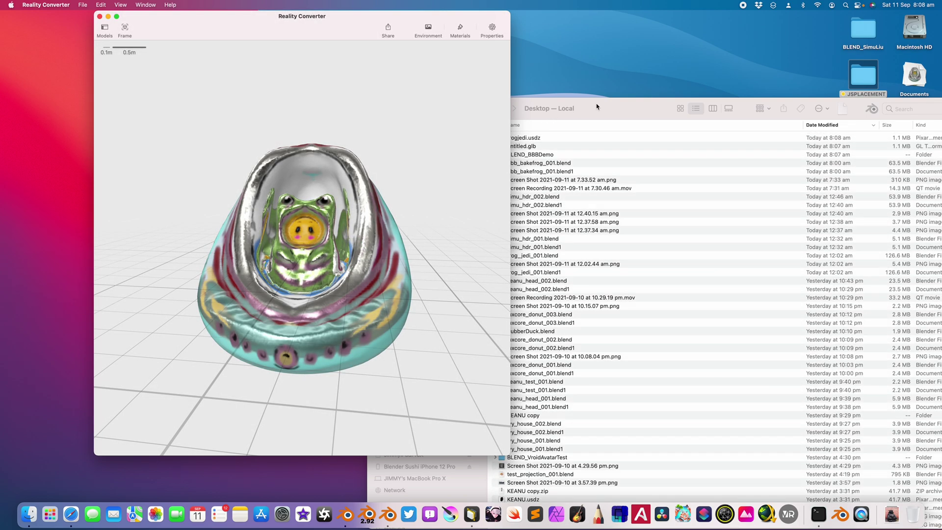
Step: Preview frogjedi.usdz from the Desktop folder in an enlarged Quick Look window and examine the model from another angle
left_click(596, 106)
left_click(574, 138)
key("space")
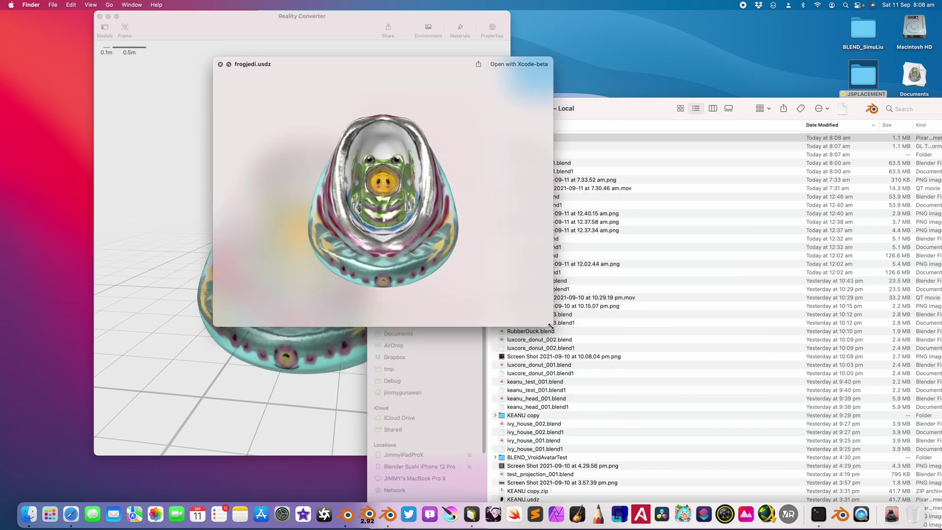
left_click_drag(551, 326, 682, 462)
left_click_drag(453, 295, 432, 275)
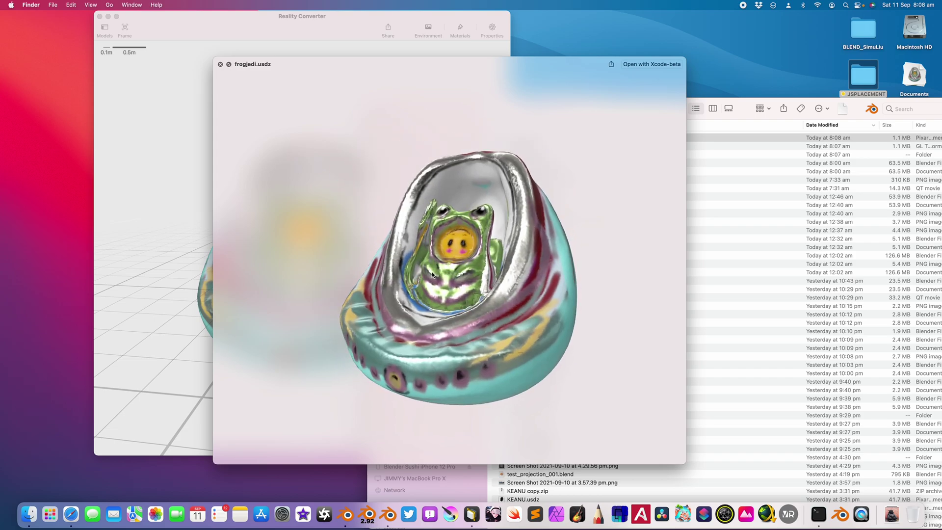
Step: Switch back to Blender and start a new General file
key("ctrl+Right")
left_click(191, 143)
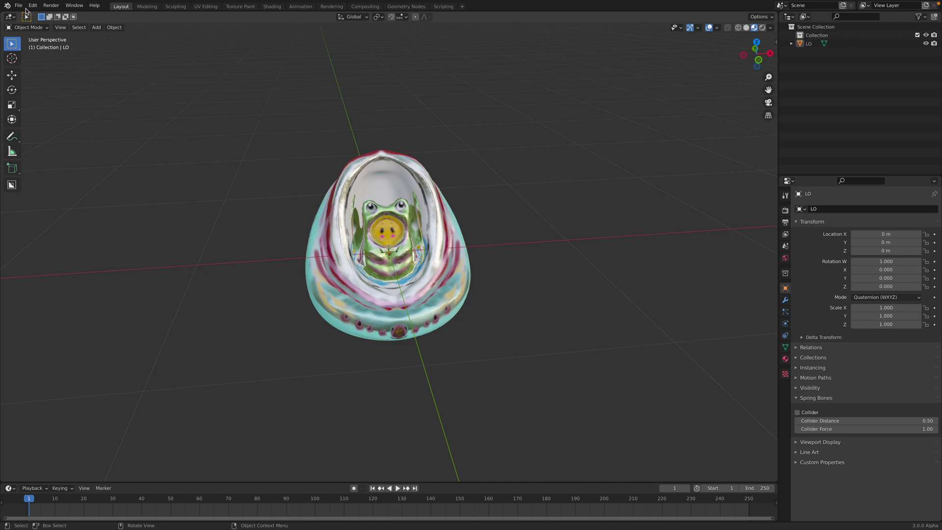
left_click(18, 5)
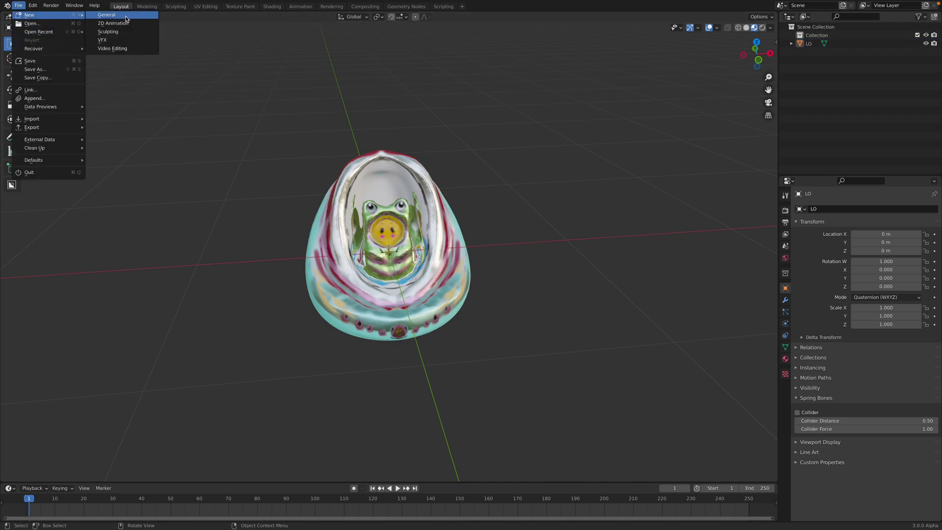
left_click(100, 15)
left_click(446, 281)
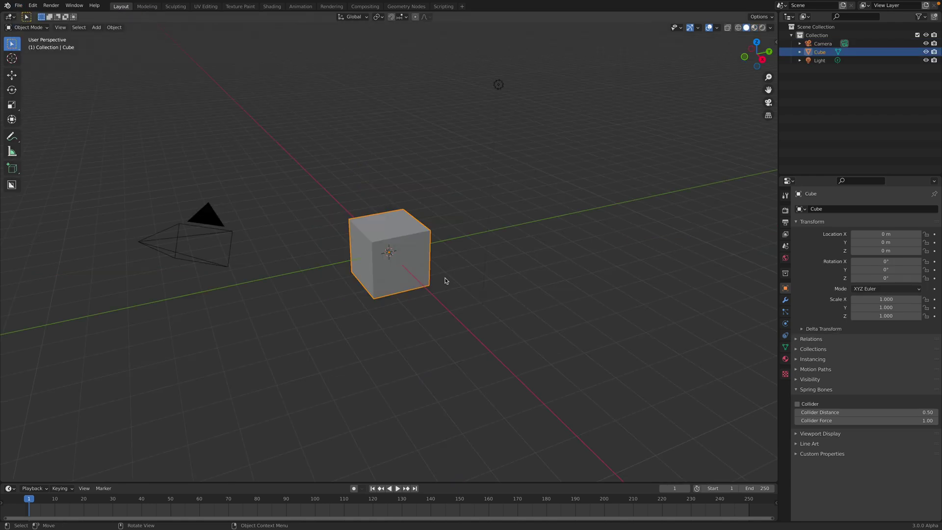
scroll(451, 282, "up", 3)
scroll(333, 230, "up", 2)
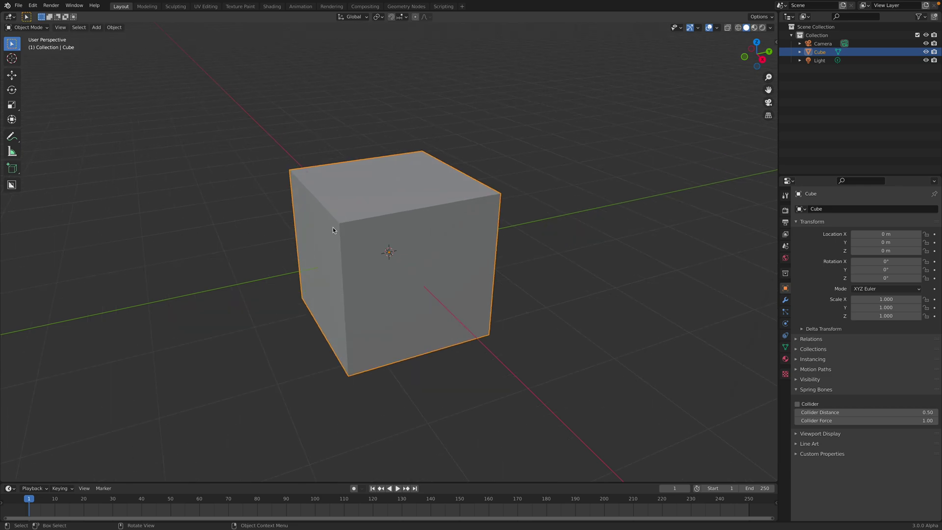
middle_click_drag(386, 210, 239, 151)
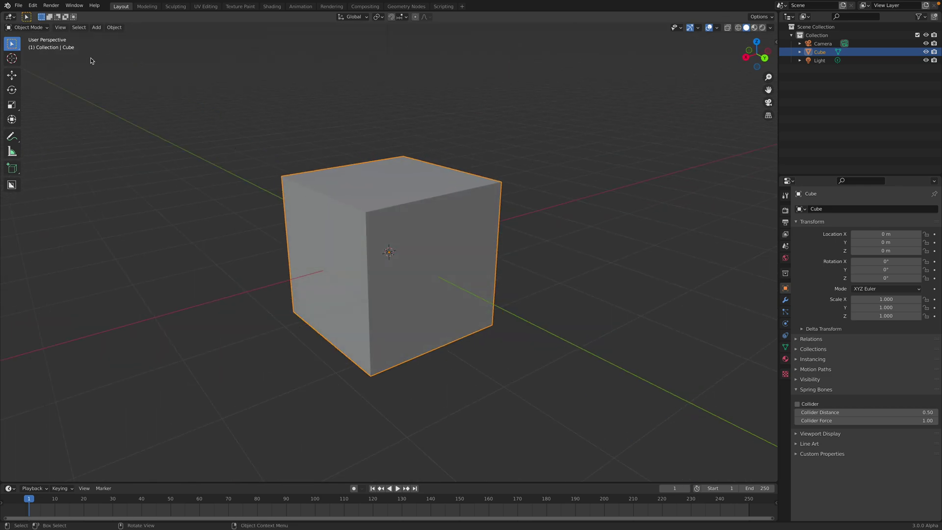
Step: Create a new Sculpting file and widen the sculpt toolbar so the brush names show
left_click(18, 5)
mouse_move(31, 18)
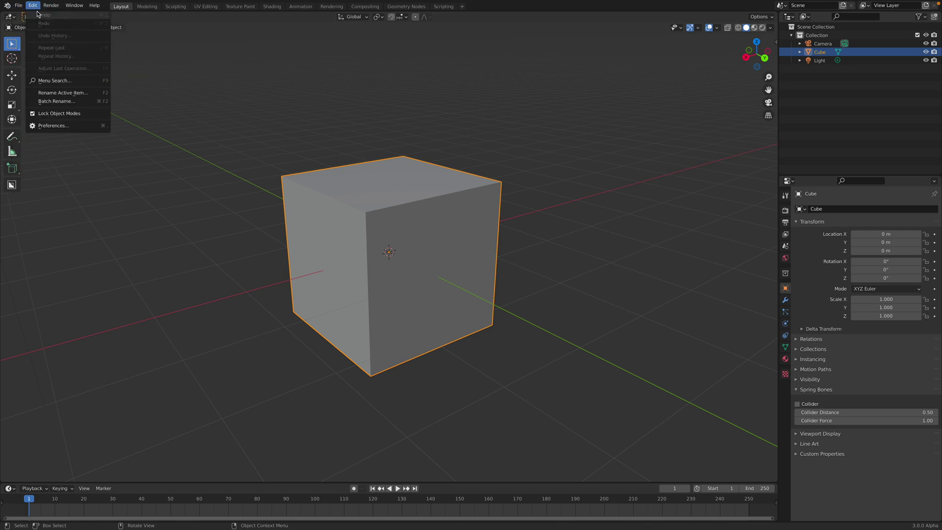
left_click(18, 5)
mouse_move(28, 18)
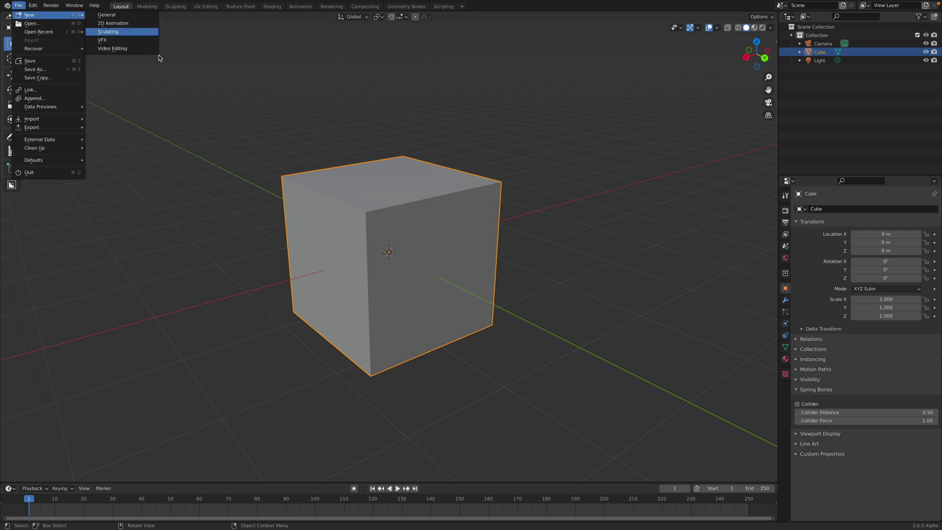
left_click(108, 31)
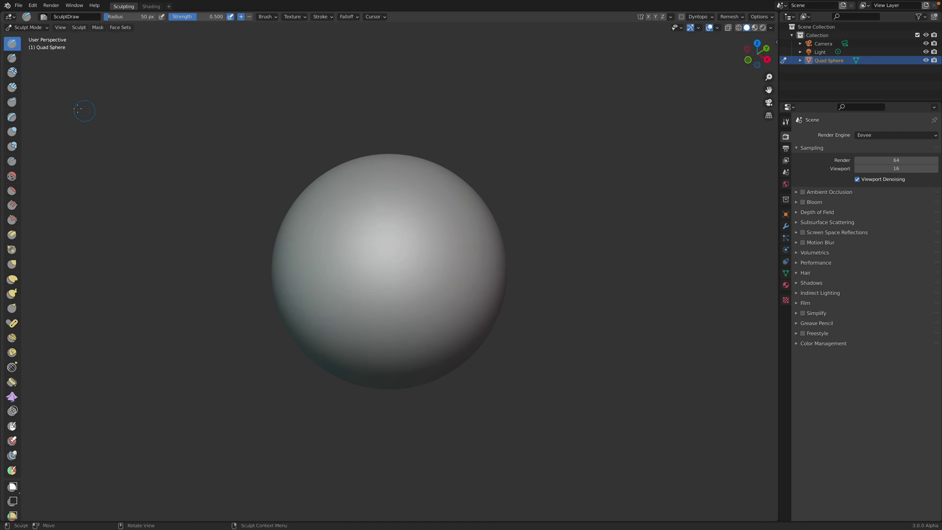
left_click_drag(25, 86, 93, 85)
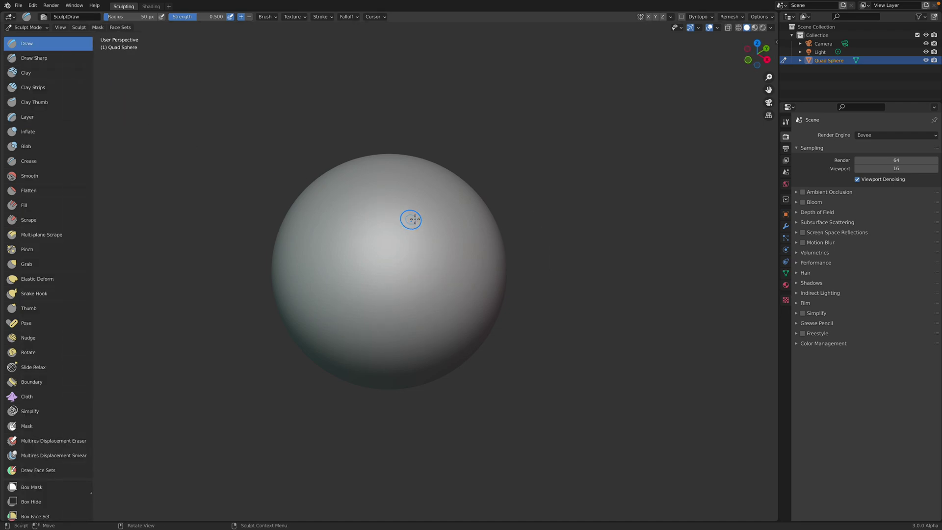
mouse_move(420, 188)
left_mouse_down()
mouse_move(419, 281)
mouse_move(368, 223)
mouse_move(362, 246)
left_mouse_up()
mouse_move(418, 250)
middle_mouse_down()
mouse_move(459, 265)
mouse_move(446, 263)
middle_mouse_up()
key("ctrl+z")
Step: Enable X symmetry and sculpt mirrored raised ridges over the Quad Sphere with the Draw brush, enlarging its radius to 143 px
left_click(649, 18)
left_click_drag(446, 206, 431, 267)
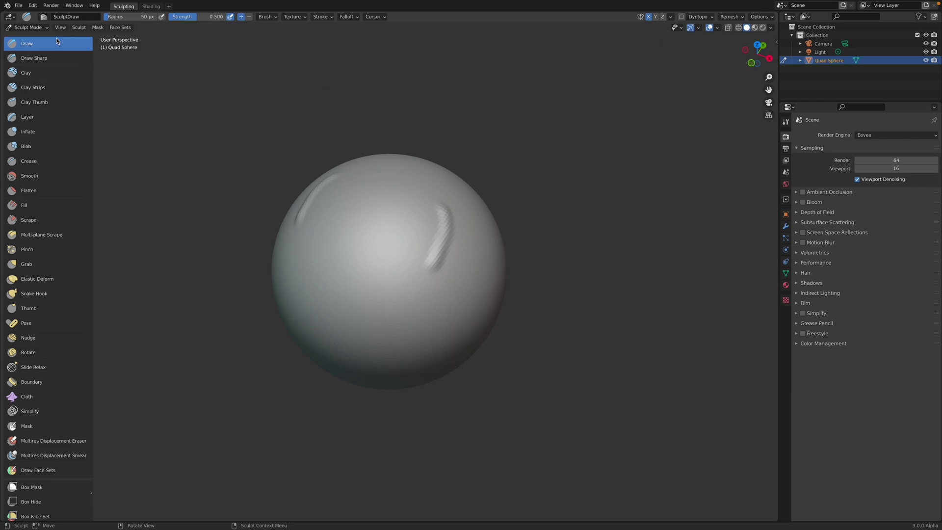
left_click_drag(124, 19, 134, 19)
mouse_move(444, 242)
left_mouse_down()
mouse_move(418, 304)
mouse_move(428, 225)
mouse_move(411, 283)
left_mouse_up()
mouse_move(411, 283)
middle_mouse_down()
mouse_move(431, 207)
mouse_move(427, 263)
middle_mouse_up()
mouse_move(404, 221)
left_mouse_down()
mouse_move(381, 246)
mouse_move(377, 290)
mouse_move(403, 225)
left_mouse_up()
middle_click_drag(416, 231, 379, 348)
left_click_drag(379, 348, 387, 348)
scroll(385, 315, "down", 1)
mouse_move(385, 315)
middle_mouse_down()
mouse_move(424, 284)
mouse_move(431, 237)
mouse_move(398, 337)
middle_mouse_up()
mouse_move(398, 337)
left_mouse_down()
mouse_move(449, 285)
mouse_move(452, 223)
left_mouse_up()
mouse_move(440, 223)
middle_mouse_down()
mouse_move(462, 260)
mouse_move(484, 256)
middle_mouse_up()
Step: Put the Quad Sphere into Vertex Paint mode and paint mirrored pure red strokes over its ridges
left_click(38, 27)
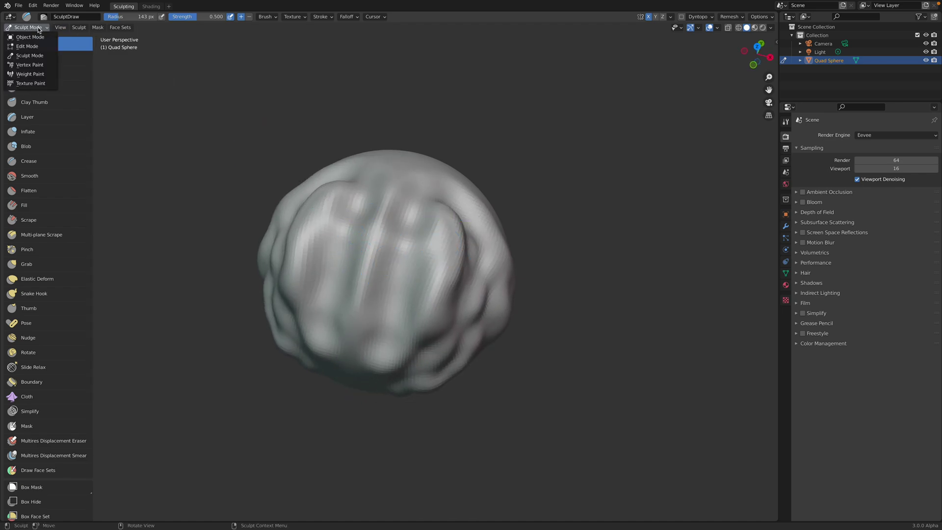
left_click(39, 66)
left_click(118, 18)
left_click(151, 80)
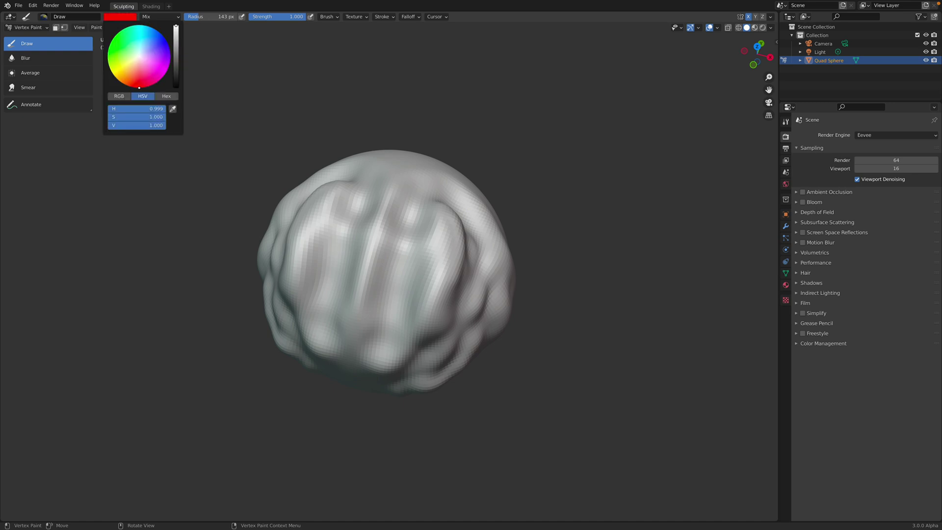
mouse_move(442, 207)
left_mouse_down()
mouse_move(440, 275)
mouse_move(409, 338)
left_mouse_up()
middle_click_drag(417, 305, 426, 234)
mouse_move(425, 234)
left_mouse_down()
mouse_move(409, 233)
mouse_move(400, 322)
mouse_move(457, 284)
left_mouse_up()
middle_click_drag(458, 279, 417, 299)
mouse_move(460, 282)
left_mouse_down()
mouse_move(416, 323)
mouse_move(440, 270)
left_mouse_up()
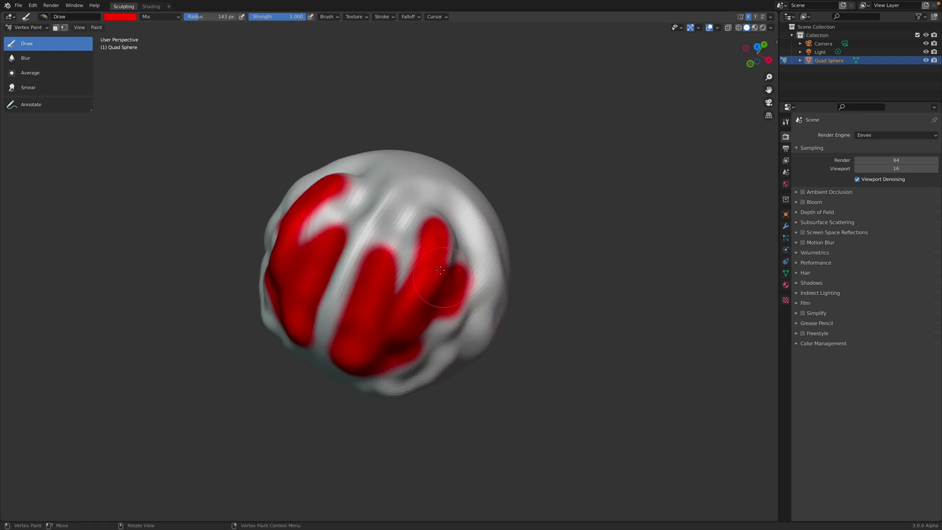
middle_click_drag(450, 287, 412, 246)
Step: Change the vertex paint color to black with value 0 and paint over the red ridges and lower side of the sphere
left_click(129, 17)
left_click_drag(180, 63, 176, 87)
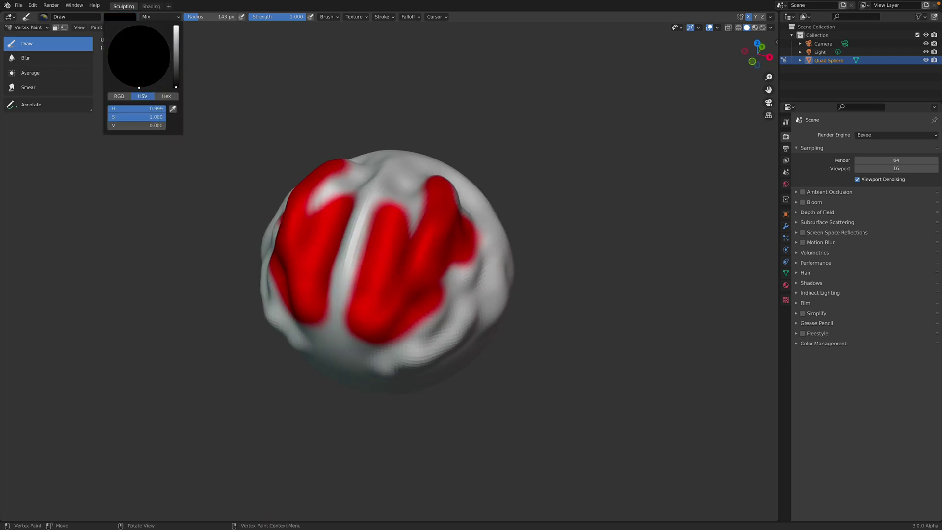
mouse_move(451, 206)
left_mouse_down()
mouse_move(407, 314)
mouse_move(377, 281)
mouse_move(436, 273)
mouse_move(400, 300)
mouse_move(400, 231)
mouse_move(354, 321)
mouse_move(462, 268)
mouse_move(453, 269)
left_mouse_up()
middle_click_drag(437, 225, 449, 269)
mouse_move(456, 281)
left_mouse_down()
mouse_move(437, 221)
mouse_move(454, 309)
left_mouse_up()
middle_click_drag(454, 309, 413, 230)
left_click_drag(378, 214, 432, 248)
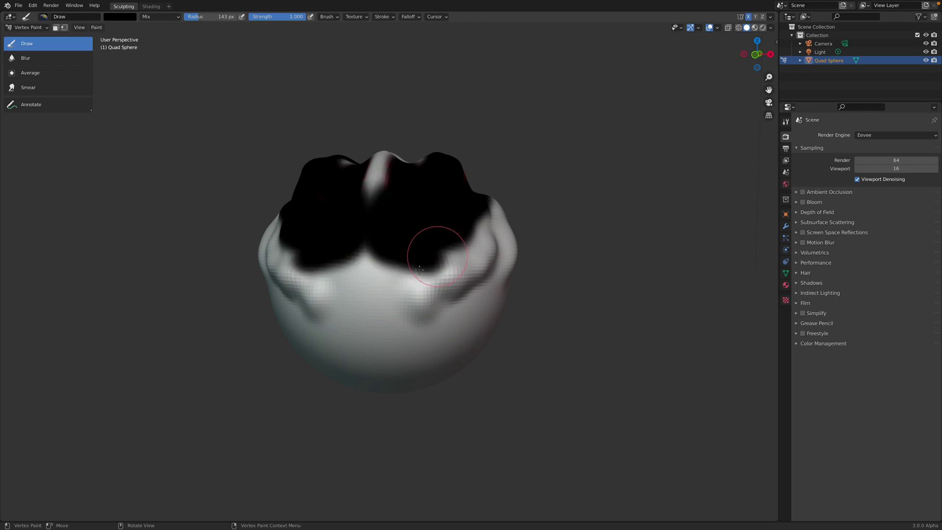
middle_click_drag(432, 248, 392, 272)
mouse_move(391, 271)
left_mouse_down()
mouse_move(452, 290)
mouse_move(484, 275)
left_mouse_up()
left_click_drag(393, 326, 385, 364)
middle_click_drag(486, 179, 455, 227)
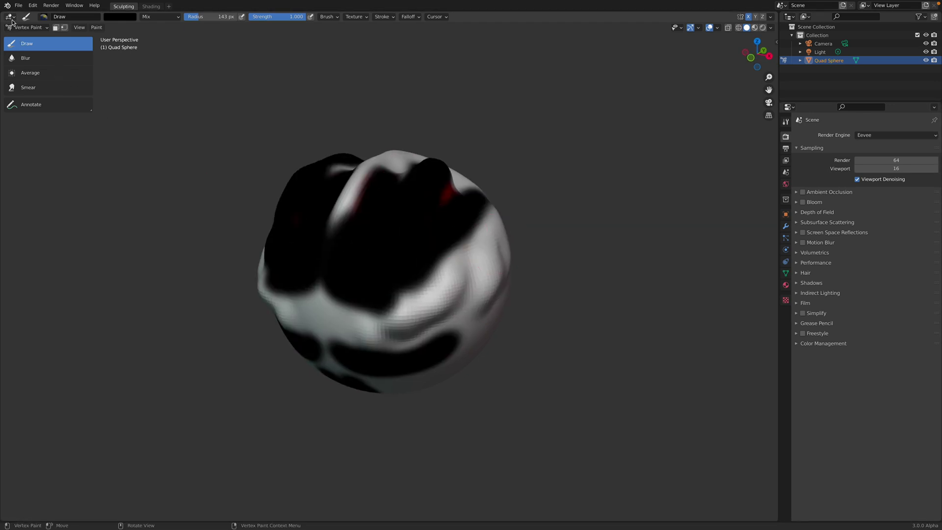
Step: Return the Quad Sphere to Object Mode
left_click(11, 18)
left_click(7, 31)
left_click(30, 37)
middle_click_drag(511, 172, 695, 115)
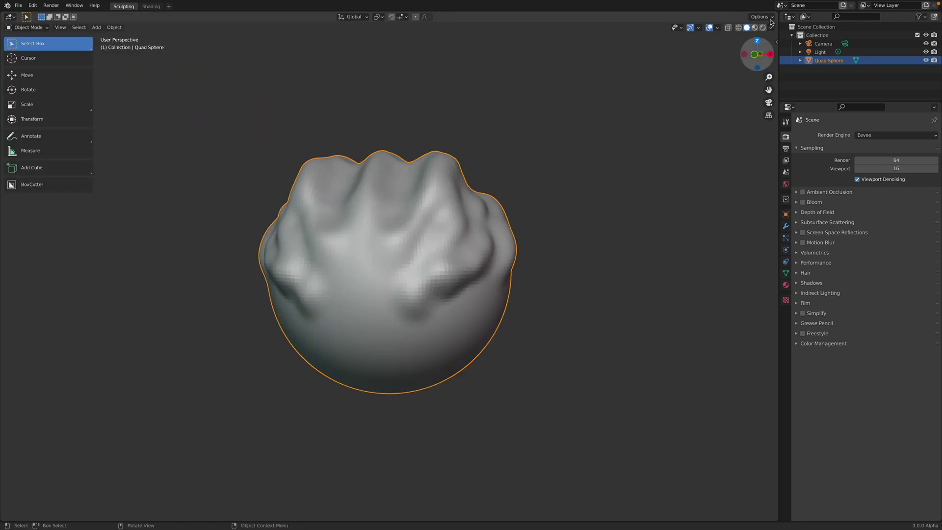
Step: Split the 3D viewport into two stacked views and switch to the Shading workspace
left_click_drag(777, 13, 446, 266)
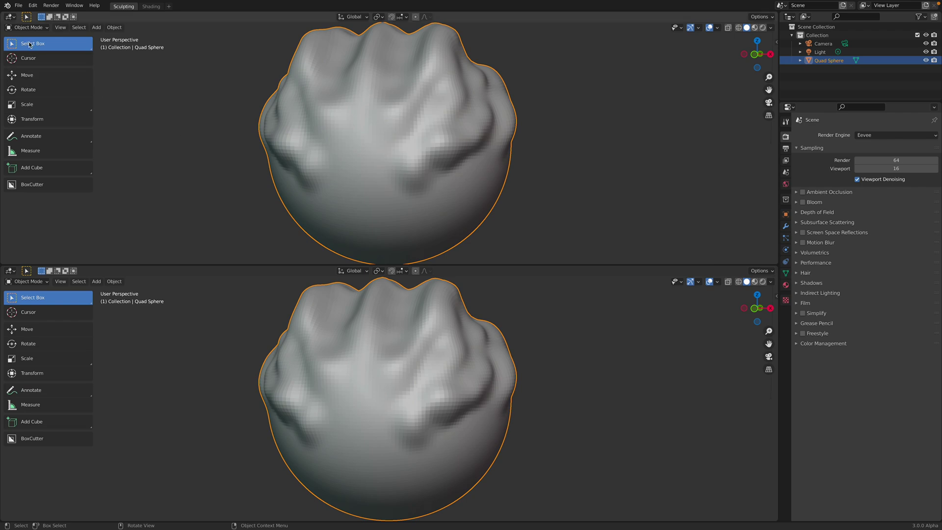
left_click(22, 27)
left_click(29, 27)
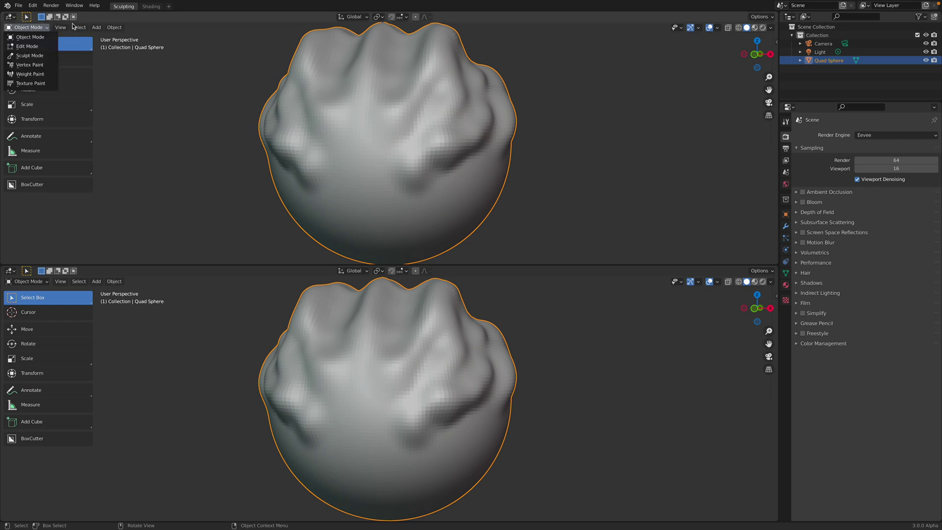
left_click(151, 7)
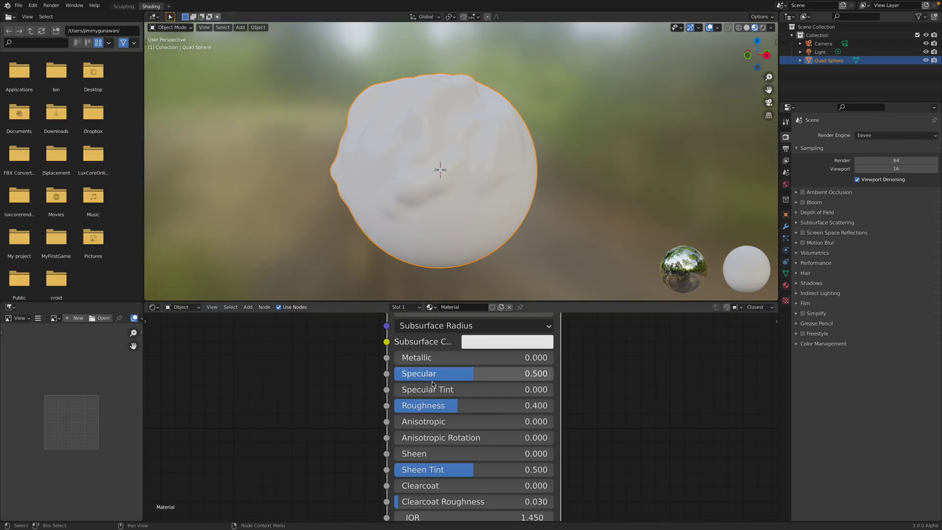
Step: Duplicate the Principled BSDF node beside the original and move the Material Output farther away to make room
scroll(353, 359, "down", 4)
key("shift+d")
left_click_drag(565, 332, 654, 348)
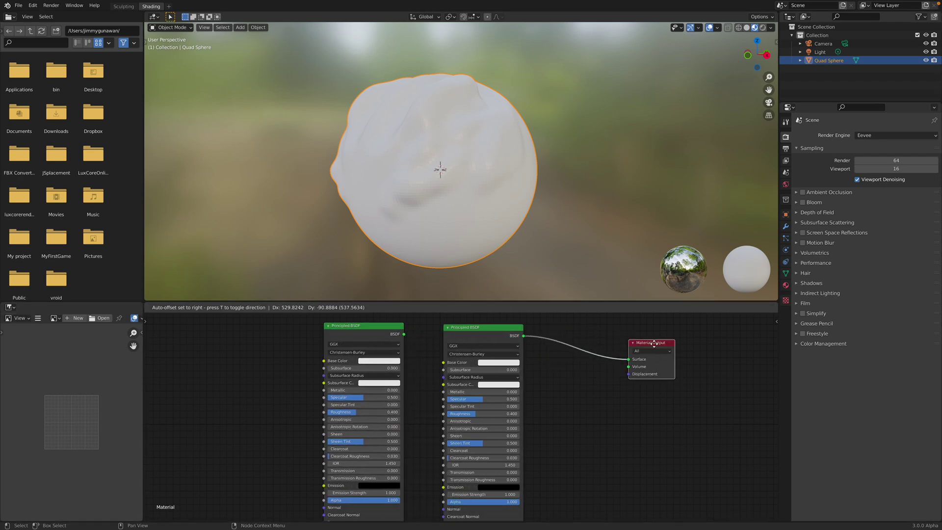
Step: Add a Vertex Color node beside the two Principled BSDF nodes and set its color layer to Col
key("shift+a")
left_click(246, 347)
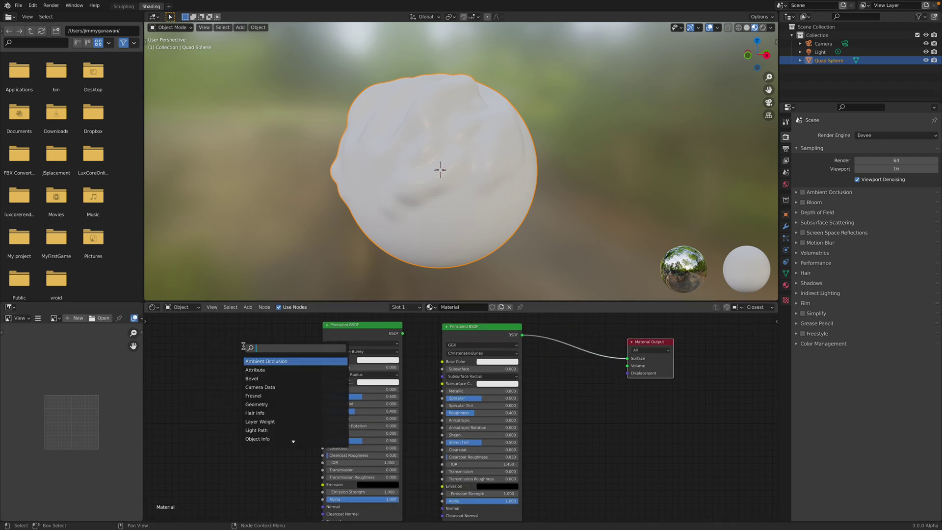
type("vertex")
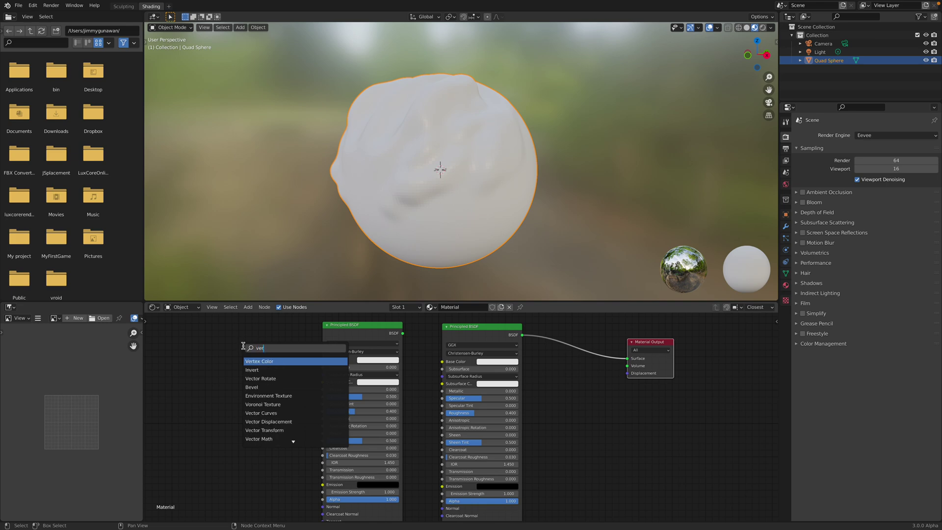
key("Return")
left_click(202, 353)
left_click(223, 379)
left_click(231, 390)
Step: Add a Mix Shader before the Material Output, feeding both Principled BSDFs into it and the Vertex Color's Color into Fac
key("shift+a")
left_click(571, 369)
type("mix")
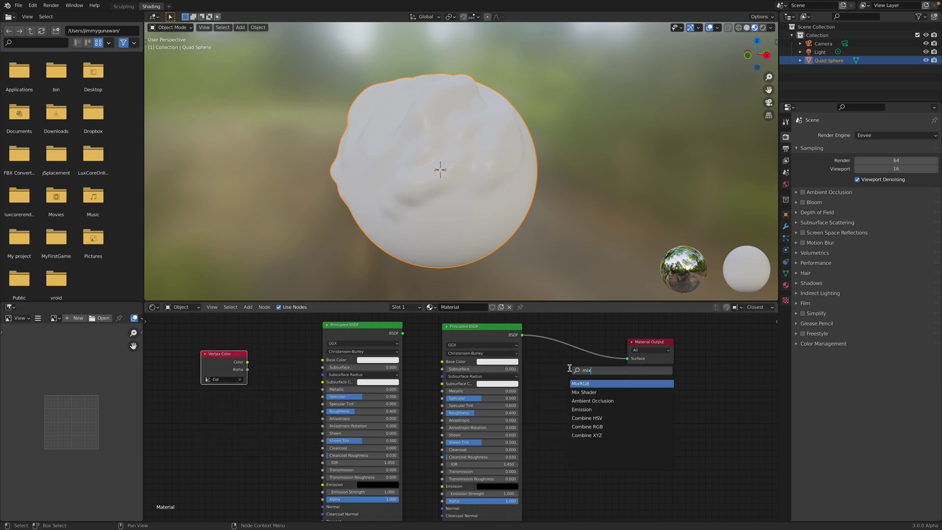
left_click(584, 392)
left_click(557, 390)
left_click_drag(522, 335, 538, 388)
left_click_drag(403, 333, 539, 395)
left_click_drag(585, 373, 247, 363)
Step: Give the duplicated Principled BSDF a red Base Color, Metallic 0.768 and Roughness 0.175
left_click(385, 360)
left_click_drag(391, 289, 382, 312)
left_click_drag(352, 389, 339, 411)
Step: Examine the two mixed materials on the Quad Sphere from several angles
mouse_move(486, 206)
middle_mouse_down()
mouse_move(494, 209)
mouse_move(483, 211)
middle_mouse_up()
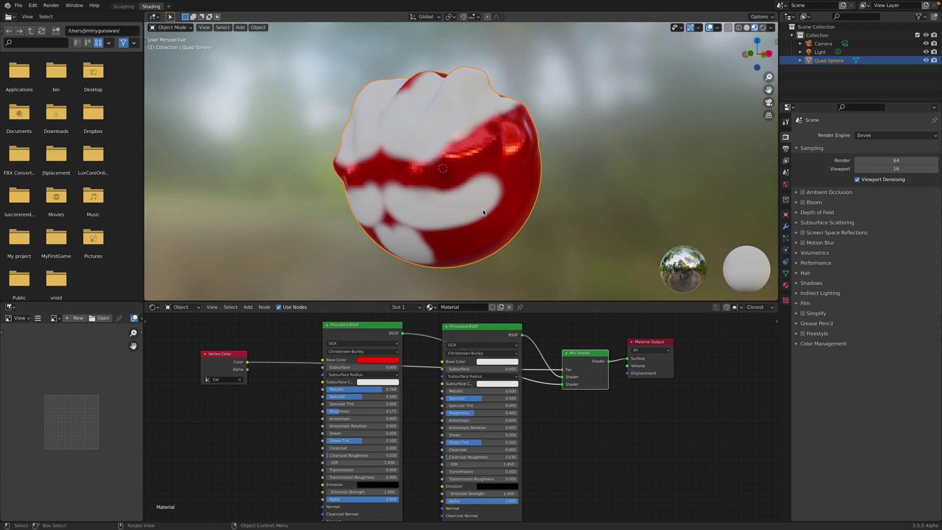
right_click(494, 161)
key("Escape")
middle_click_drag(579, 176, 614, 185)
scroll(536, 164, "down", 2)
middle_click_drag(535, 163, 534, 151)
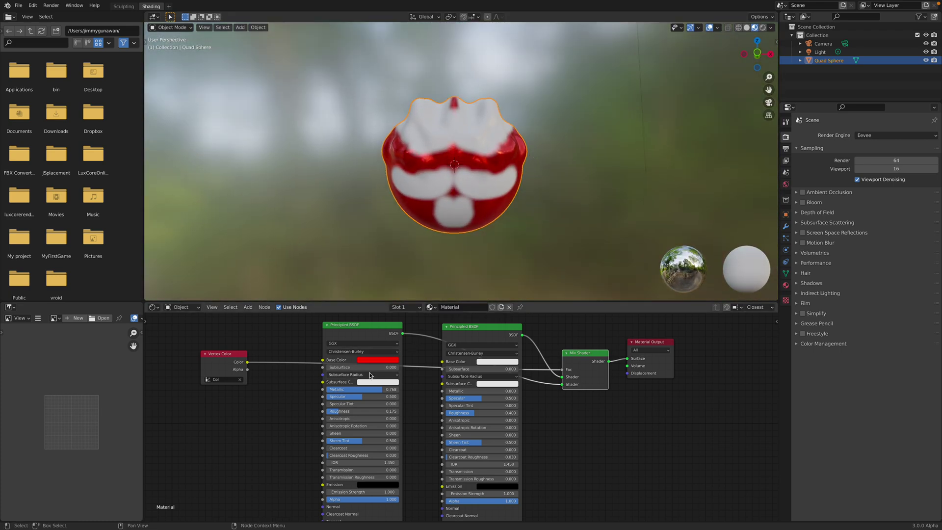
middle_click_drag(429, 177, 460, 148)
scroll(461, 145, "up", 3)
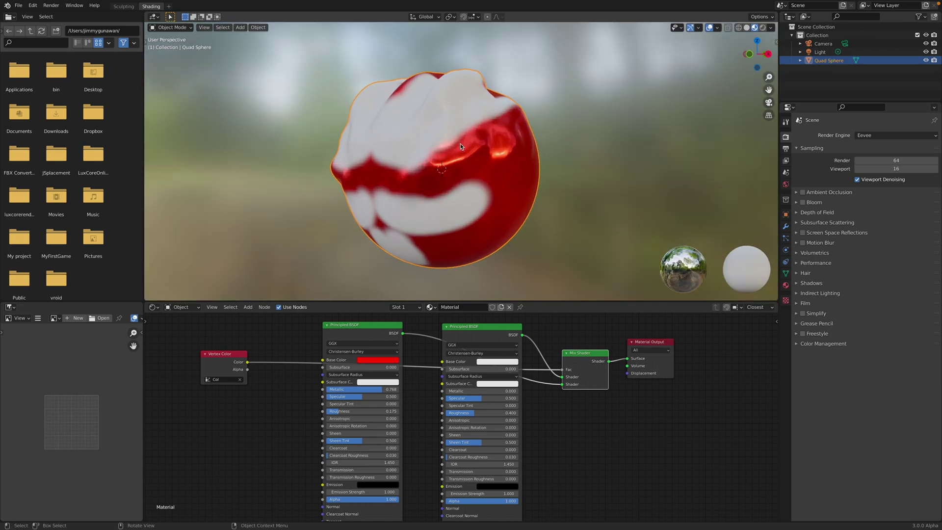
Step: Put the Quad Sphere into Vertex Paint mode and paint more mirrored black strokes across its sides and lower half
left_click(181, 27)
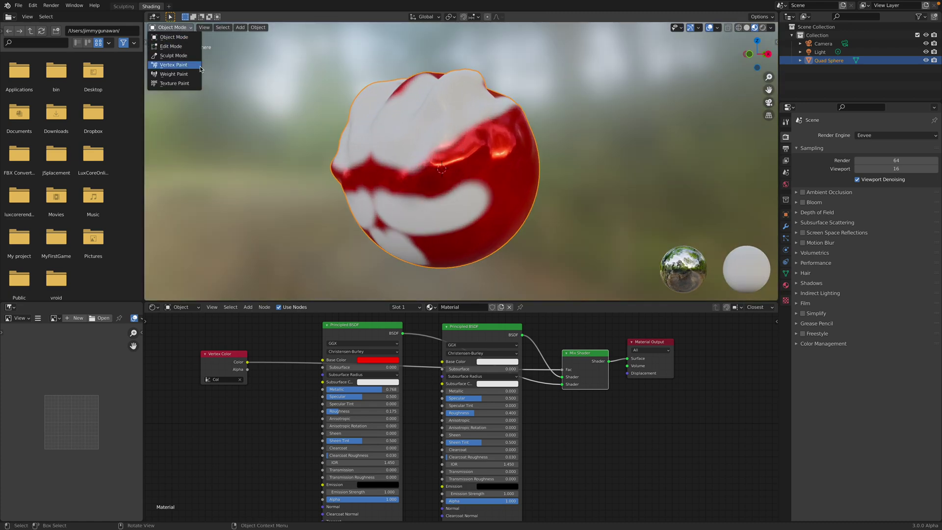
left_click(174, 65)
middle_click_drag(442, 120, 306, 145)
middle_click_drag(520, 184, 484, 157)
left_click_drag(477, 154, 473, 195)
mouse_move(472, 195)
middle_mouse_down()
mouse_move(457, 169)
mouse_move(416, 183)
middle_mouse_up()
left_click_drag(412, 167, 458, 169)
mouse_move(461, 169)
middle_mouse_down()
mouse_move(448, 169)
mouse_move(444, 136)
middle_mouse_up()
left_click_drag(437, 145, 465, 147)
middle_click_drag(465, 148, 461, 179)
left_click_drag(449, 153, 463, 156)
middle_click_drag(466, 196, 549, 213)
Step: Change the Base Color of the duplicated Principled BSDF to blue and of the original to pinkish red
left_click(396, 362)
left_click_drag(392, 294, 410, 283)
left_click(497, 362)
left_click_drag(505, 293, 504, 306)
mouse_move(485, 209)
middle_mouse_down()
mouse_move(503, 188)
mouse_move(479, 144)
mouse_move(467, 150)
mouse_move(367, 92)
middle_mouse_up()
Step: Keep Vertex Paint mode, extend the black paint on the lower front, and set the pinkish-red shader's Metallic to 0.143
left_click(181, 29)
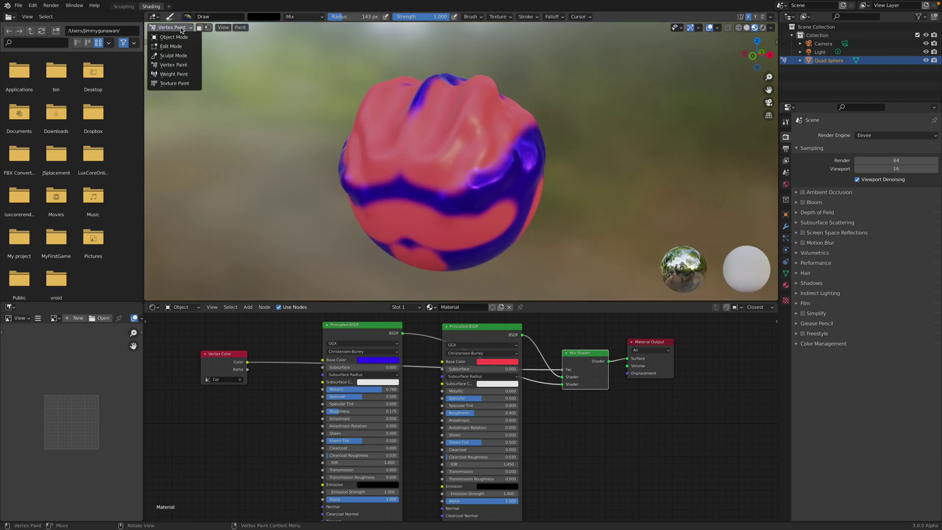
left_click(176, 68)
mouse_move(405, 158)
middle_mouse_down()
mouse_move(423, 168)
mouse_move(434, 153)
mouse_move(382, 163)
middle_mouse_up()
mouse_move(439, 133)
middle_mouse_down()
mouse_move(448, 188)
mouse_move(457, 178)
mouse_move(455, 145)
mouse_move(430, 260)
middle_mouse_up()
middle_click_drag(483, 204, 518, 205)
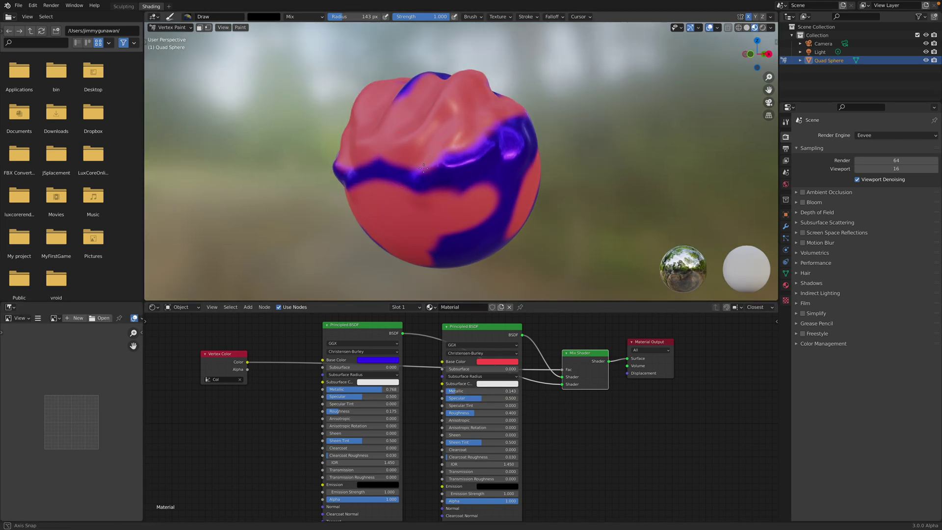
middle_click_drag(444, 186, 437, 164)
Step: Change the vertex paint color to a mid gray and paint partially blended strokes over the sphere's side and back
left_click(256, 19)
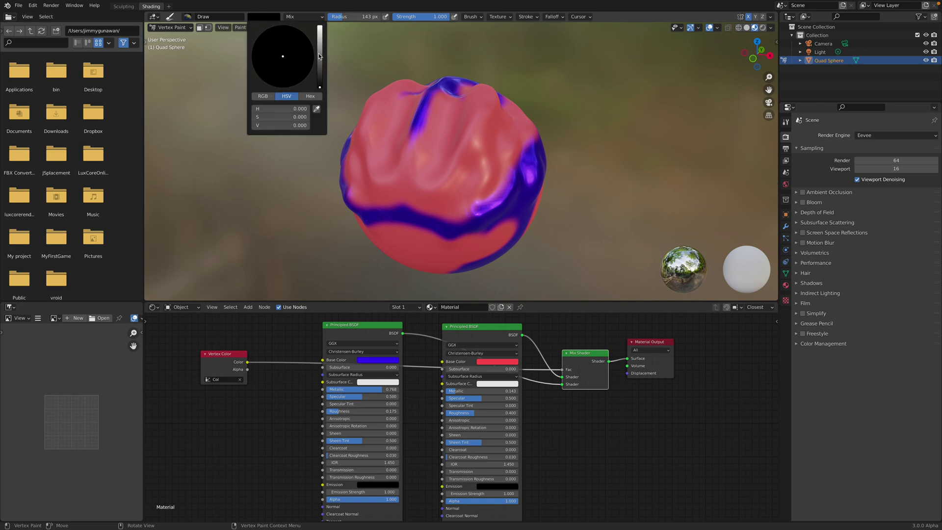
left_click_drag(321, 55, 320, 62)
middle_click_drag(525, 156, 425, 132)
left_click_drag(426, 135, 431, 149)
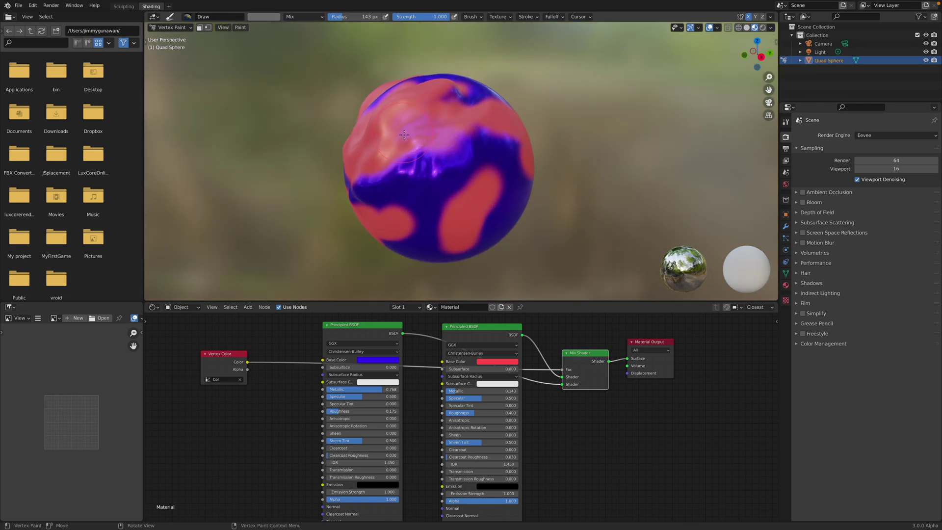
middle_click_drag(431, 150, 497, 186)
left_click_drag(503, 182, 493, 202)
mouse_move(493, 202)
middle_mouse_down()
mouse_move(423, 173)
mouse_move(418, 156)
mouse_move(444, 181)
middle_mouse_up()
Step: Change the original Principled BSDF's Base Color to saturated red and paint more gray strokes over the blue areas
left_click(497, 362)
left_click_drag(505, 307, 504, 316)
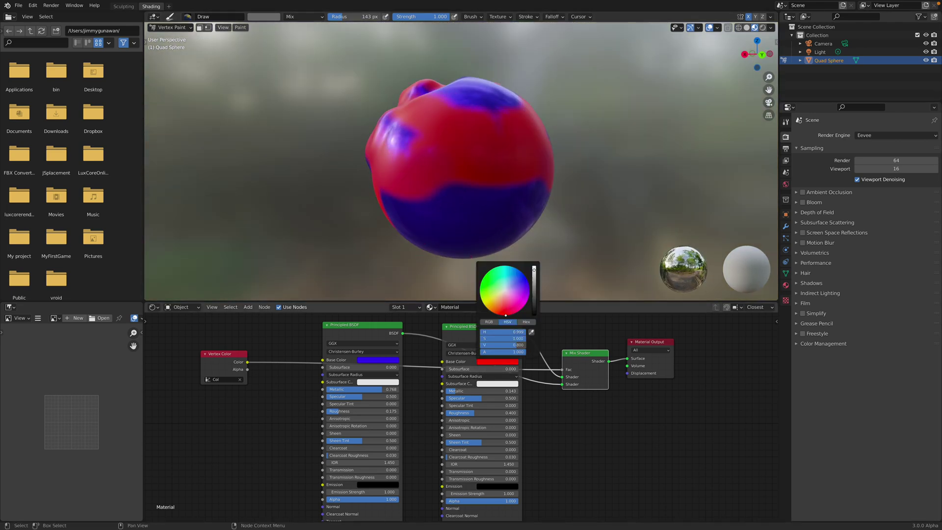
left_click_drag(436, 172, 444, 226)
middle_click_drag(445, 226, 413, 148)
left_click_drag(415, 164, 467, 185)
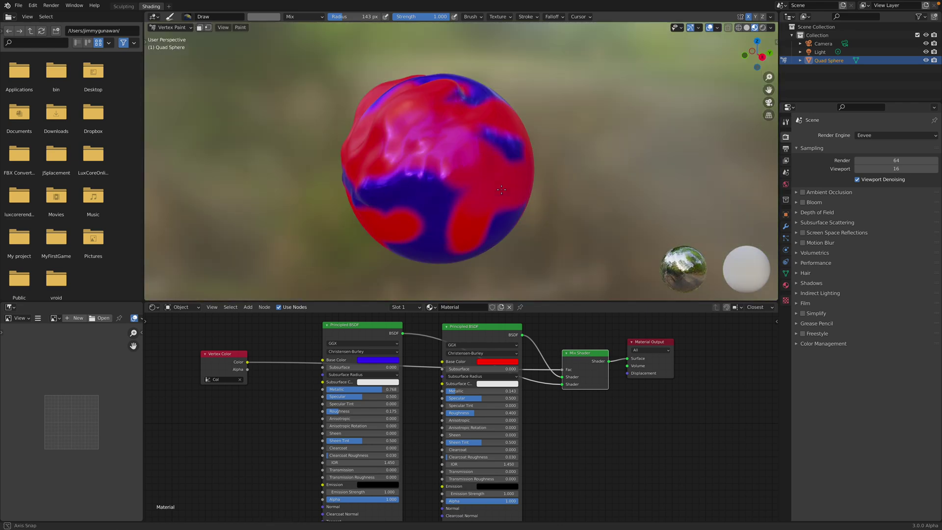
Step: Set the red Principled BSDF's Metallic to 0.200 and Roughness to 0.341
mouse_move(490, 166)
middle_mouse_down()
mouse_move(497, 162)
mouse_move(503, 177)
middle_mouse_up()
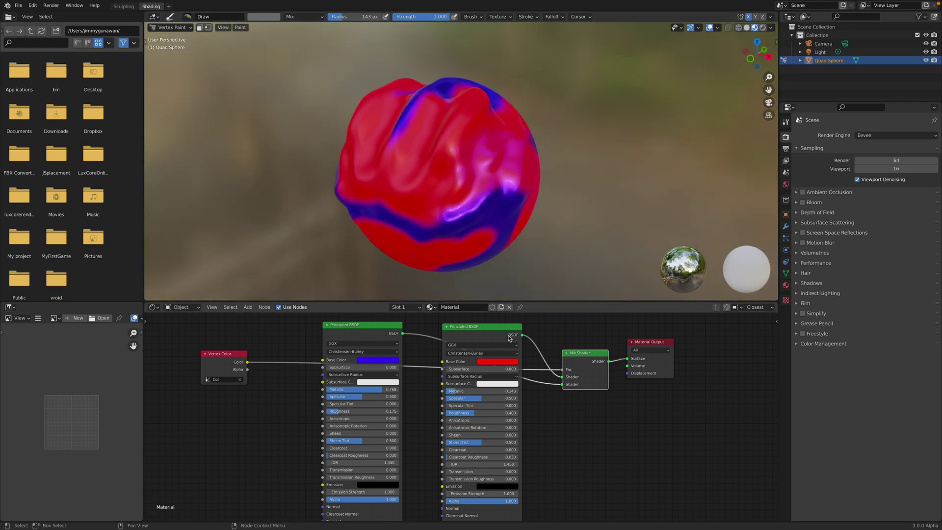
mouse_move(471, 391)
left_mouse_down()
mouse_move(484, 391)
mouse_move(481, 413)
left_mouse_up()
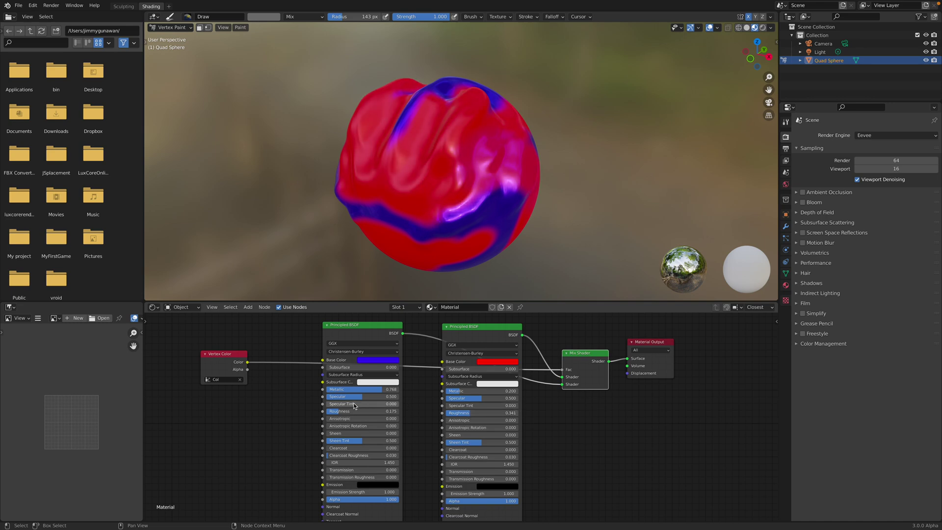
middle_click_drag(353, 404, 424, 378)
scroll(417, 378, "down", 2)
left_click_drag(320, 346, 313, 345)
key("shift+a")
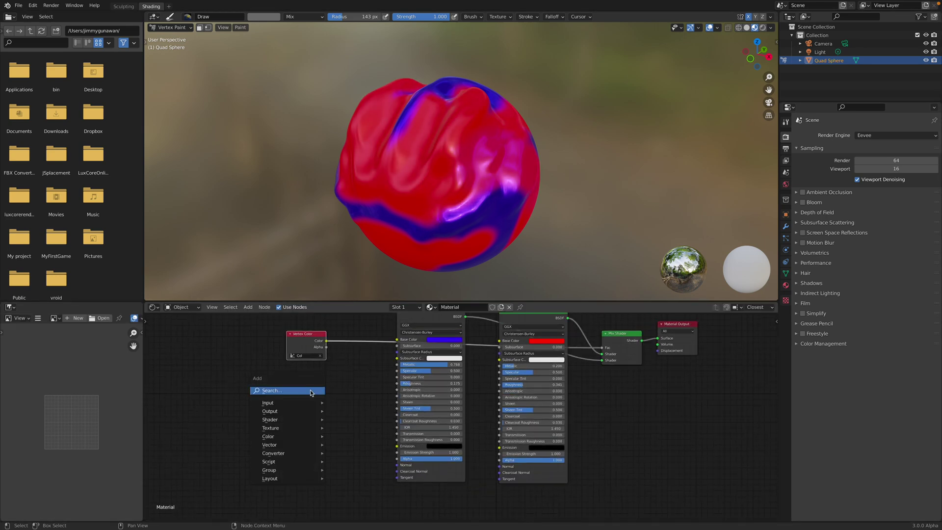
left_click(311, 391)
type("nois")
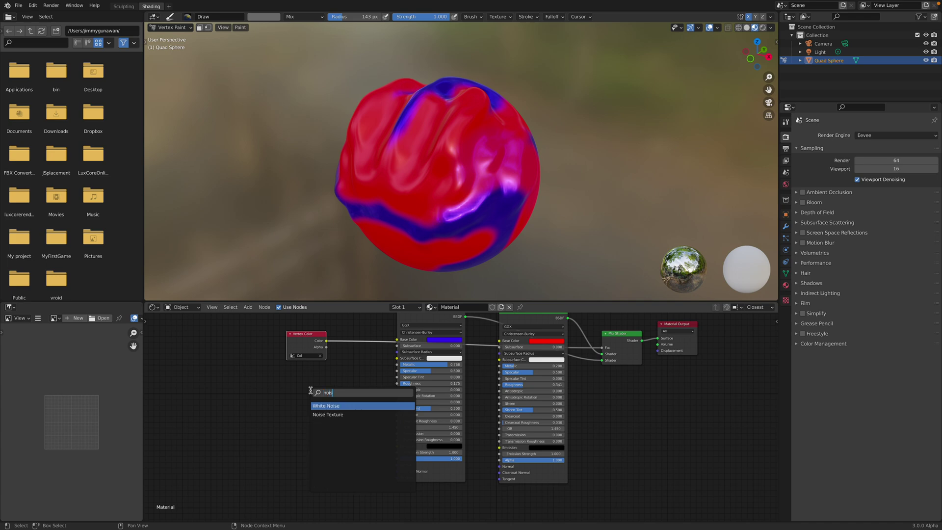
key("Return")
left_click(310, 391)
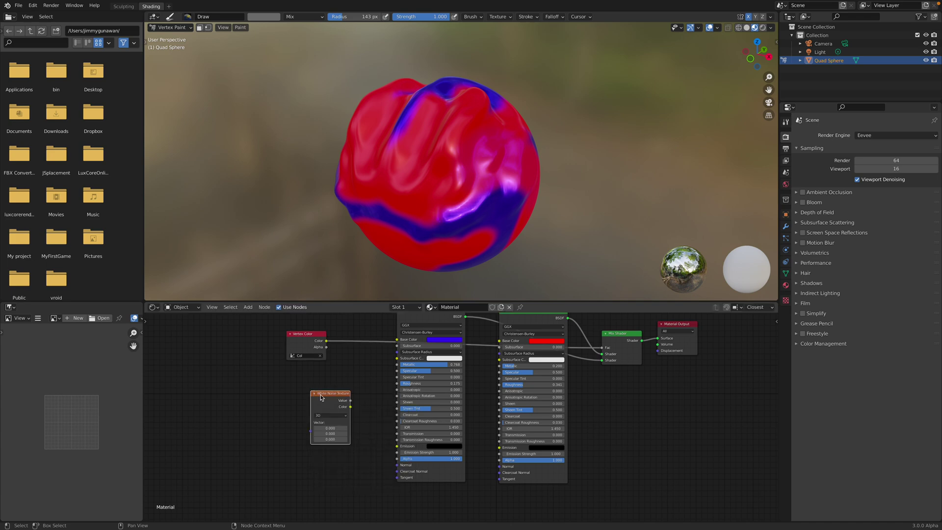
key("x")
Step: Add a Noise Texture node and connect its Fac output to the blue Principled BSDF's Metallic input
key("shift+a")
left_click(321, 397)
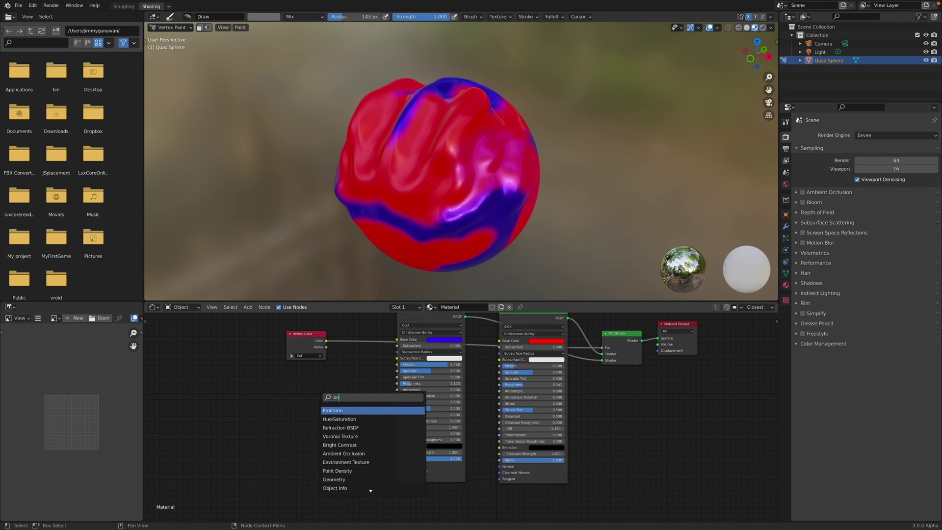
type("nois")
key("Down")
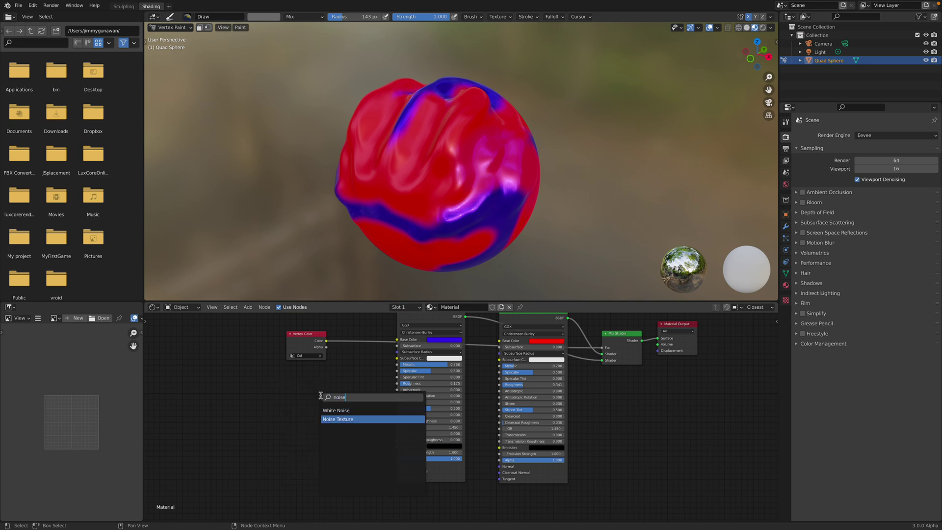
key("Return")
left_click(308, 379)
scroll(338, 395, "up", 1)
left_click_drag(337, 385, 376, 370)
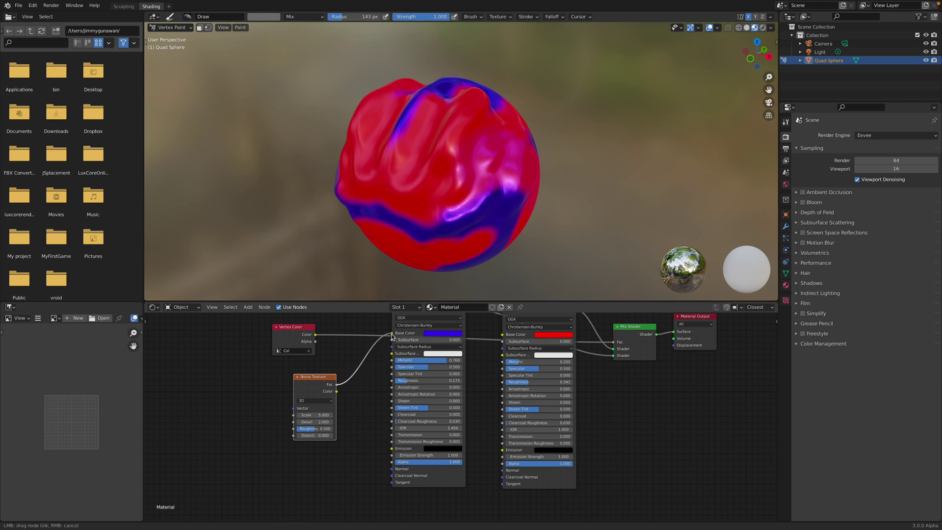
left_click_drag(393, 362, 392, 361)
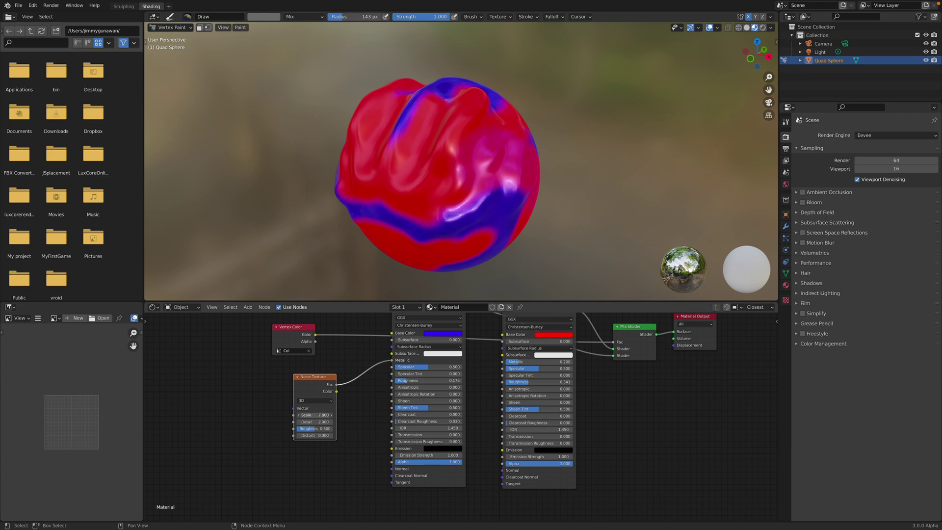
Step: Set the Noise Texture's Scale to 20.200 and move the node farther from the blue Principled BSDF
middle_click_drag(415, 251, 434, 233)
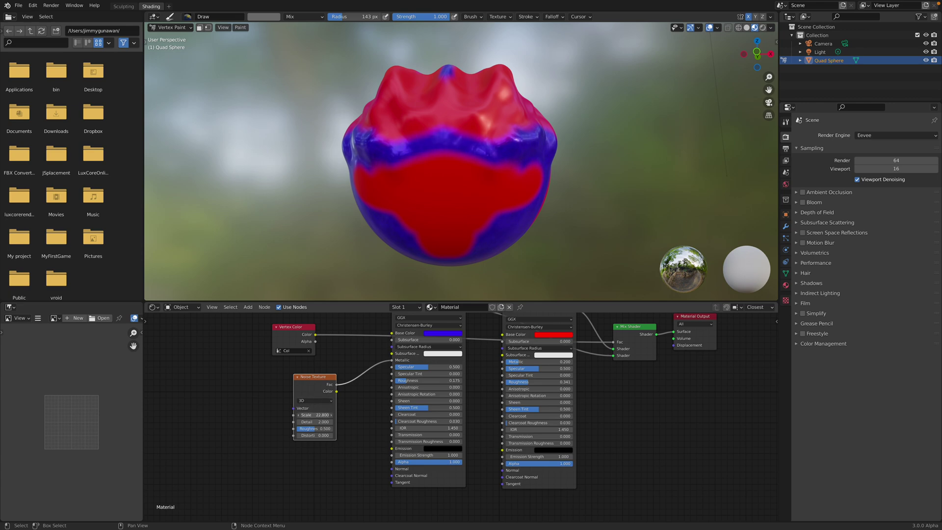
left_click_drag(316, 415, 320, 416)
middle_click_drag(481, 185, 378, 189)
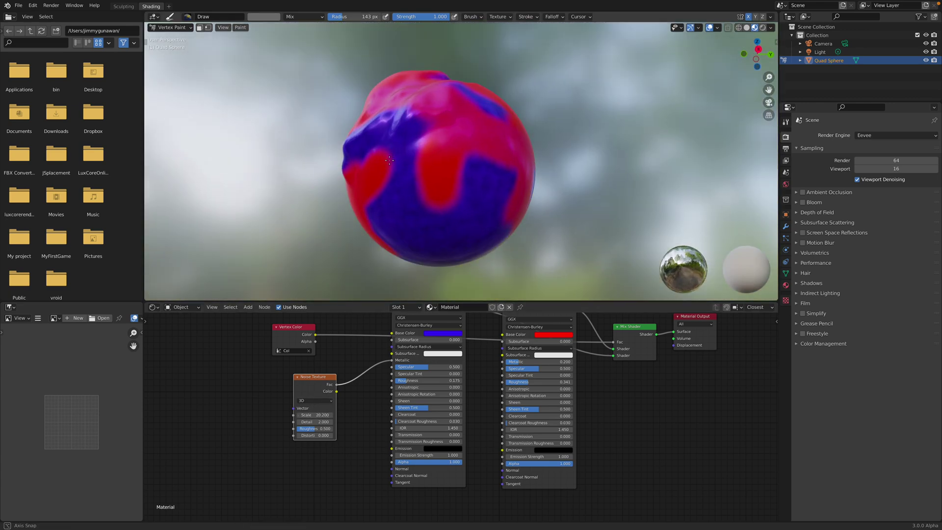
left_click_drag(310, 377, 255, 382)
middle_click_drag(316, 373, 302, 362)
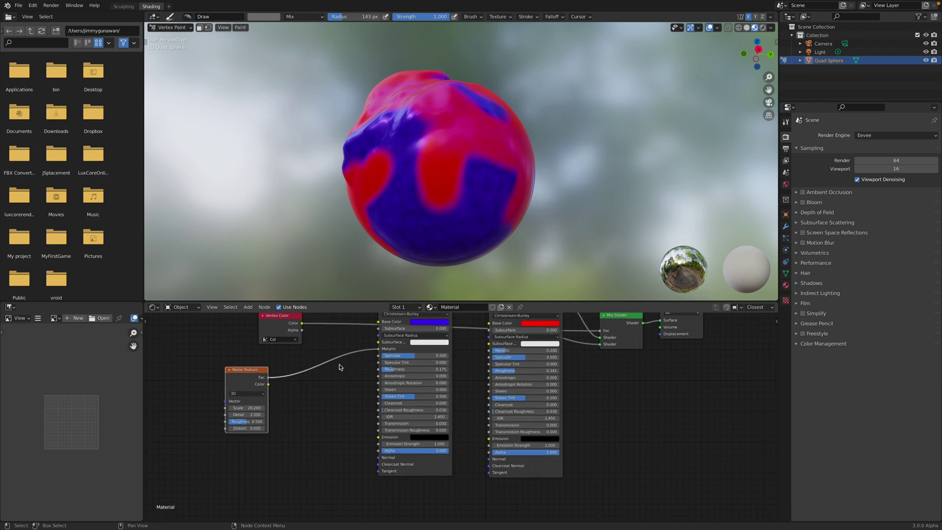
middle_click_drag(459, 219, 588, 177)
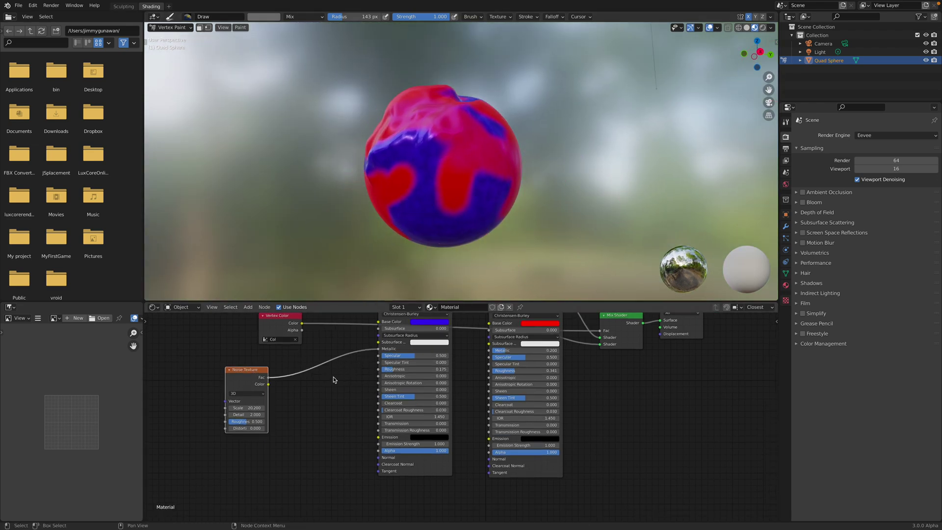
key("shift+a")
left_click(295, 398)
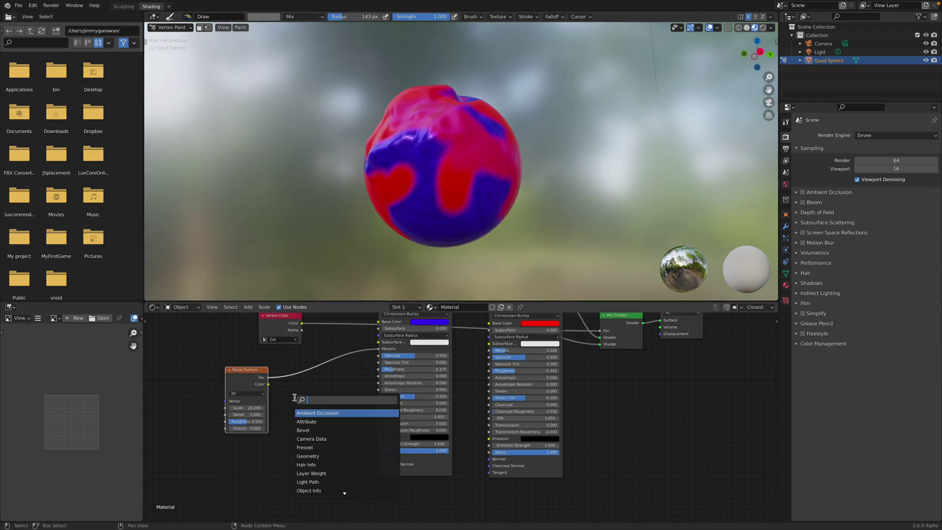
type("norm")
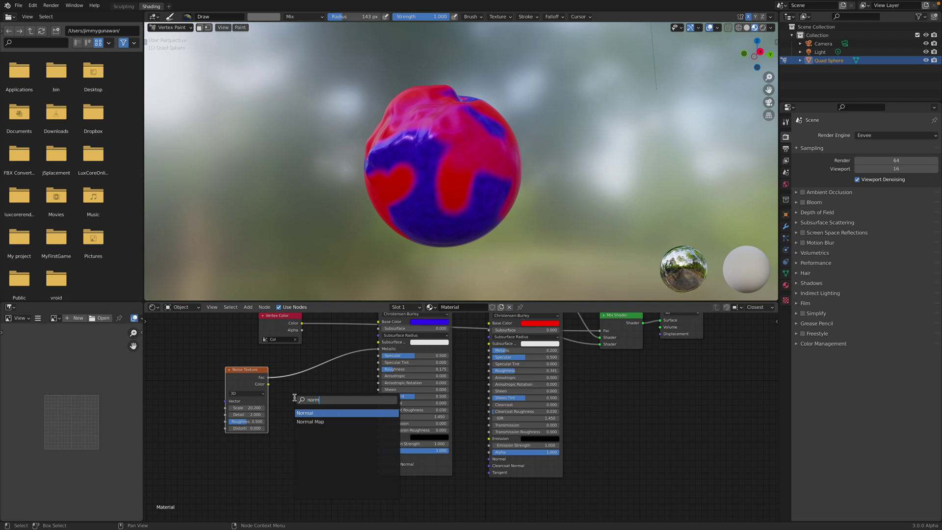
key("Down")
key("Return")
left_click(294, 398)
left_click_drag(246, 373, 225, 370)
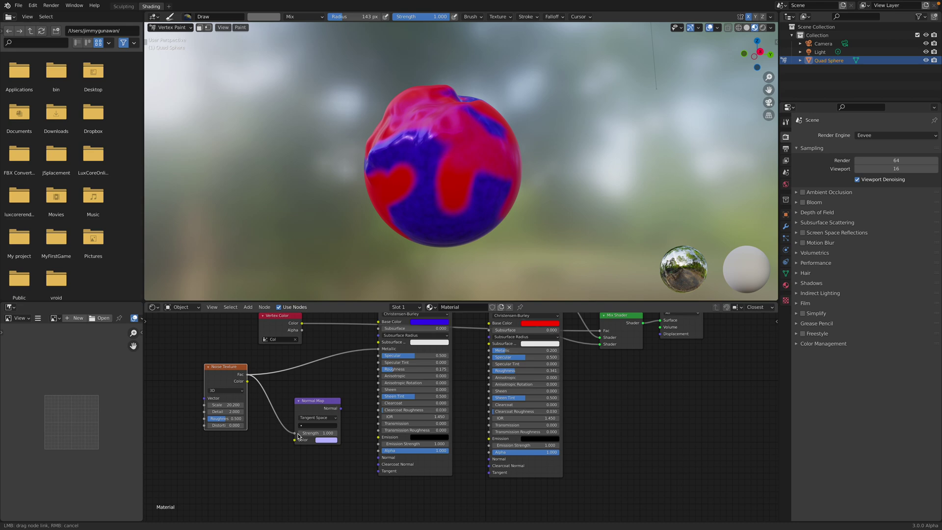
left_click_drag(297, 433, 310, 408)
key("x")
Step: Add a Bump node between the Noise Texture and the blue Principled BSDF
key("shift+a")
left_click(309, 406)
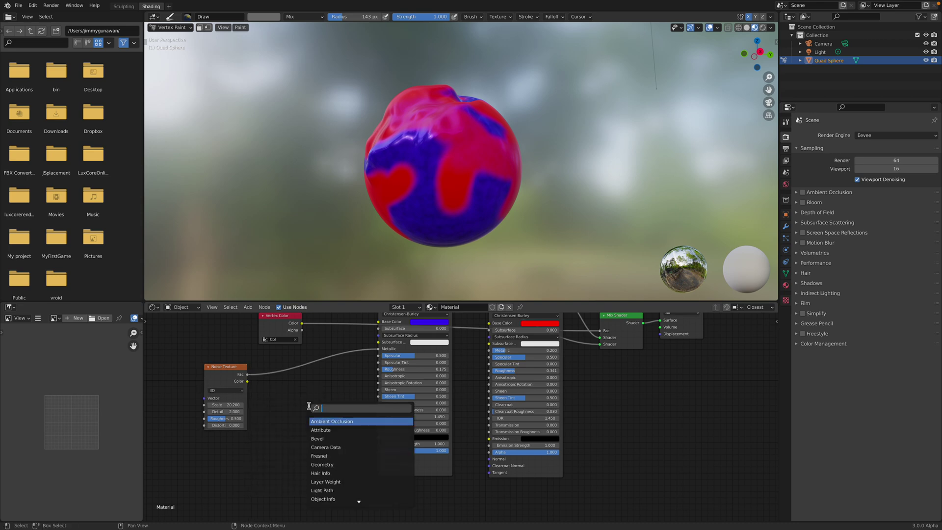
type("bump")
key("Return")
left_click(311, 409)
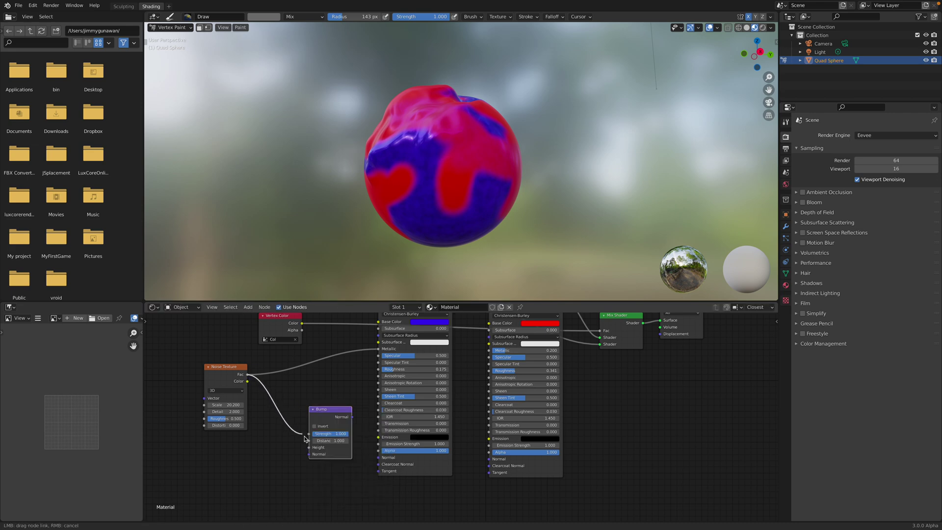
Step: Connect the Noise Texture's Fac output to the Bump's Distance input and the Bump's Normal output to the blue Principled BSDF's Normal input
left_click_drag(310, 441, 309, 440)
left_click_drag(352, 416, 378, 457)
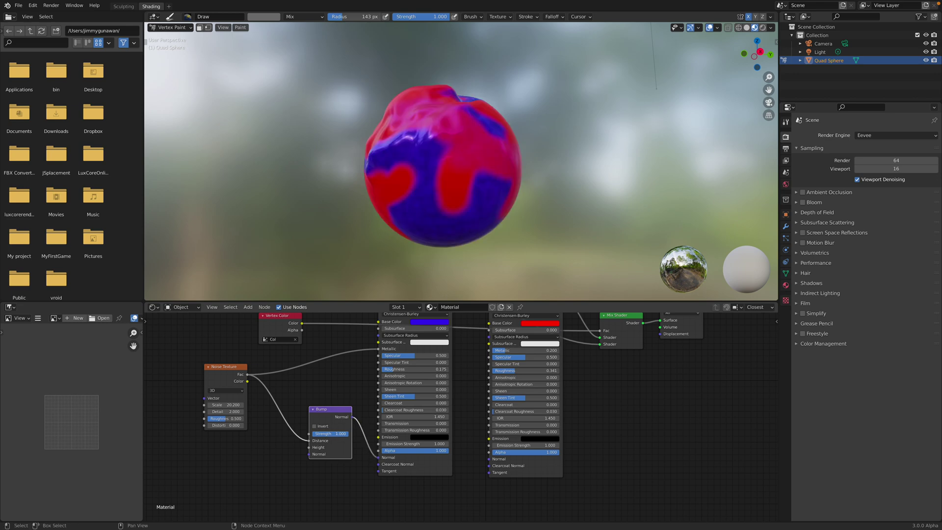
mouse_move(456, 225)
middle_mouse_down()
mouse_move(477, 191)
mouse_move(523, 187)
middle_mouse_up()
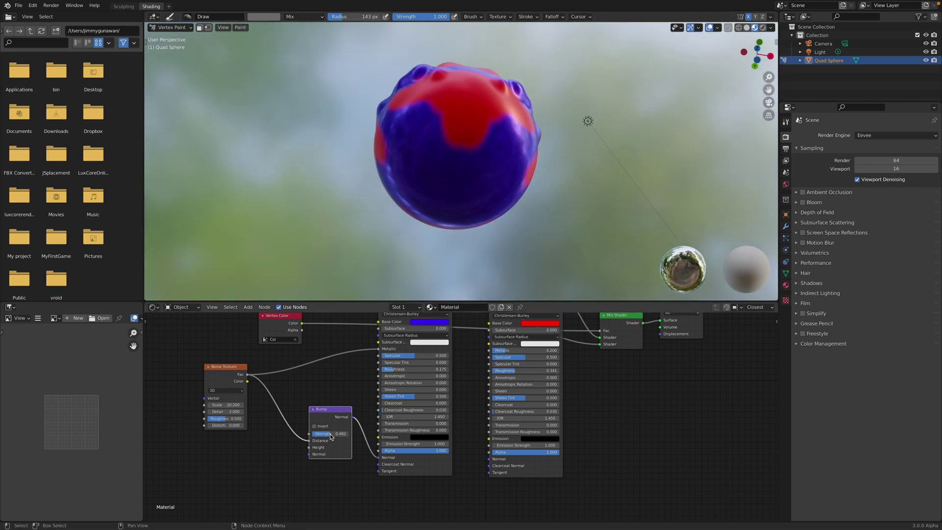
Step: Set the Bump's Distance to 9.000 and try driving its Strength with the Noise Texture's Fac output
left_click_drag(311, 441, 310, 434)
middle_click_drag(442, 202, 377, 262)
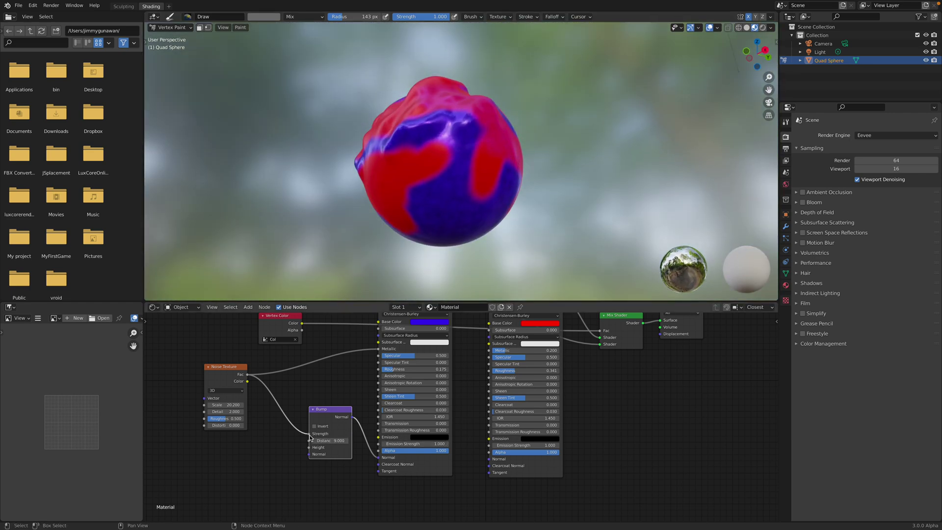
left_click_drag(309, 434, 309, 440)
Step: Connect the Noise Texture's Color output to the Bump's Height input and set the Bump's Strength to 0.421
left_click_drag(247, 382, 310, 444)
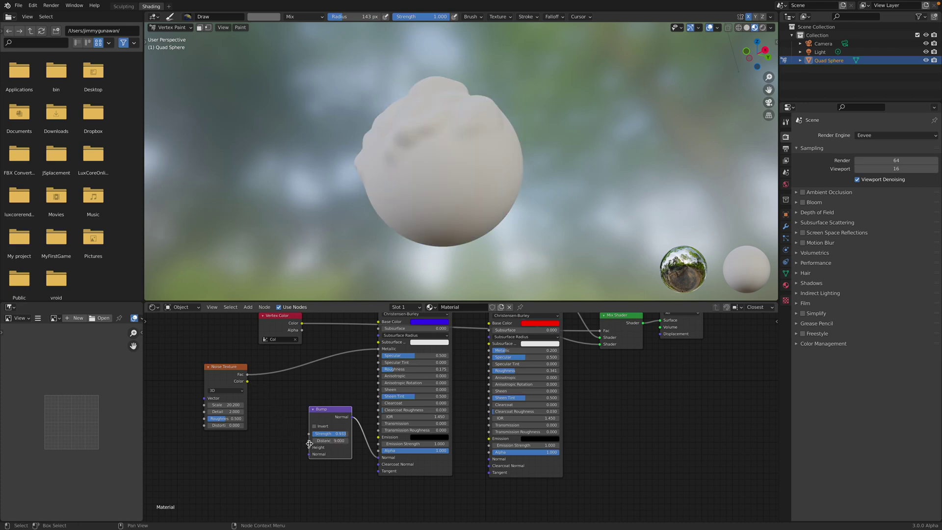
left_click_drag(247, 382, 310, 447)
middle_click_drag(439, 232, 407, 265)
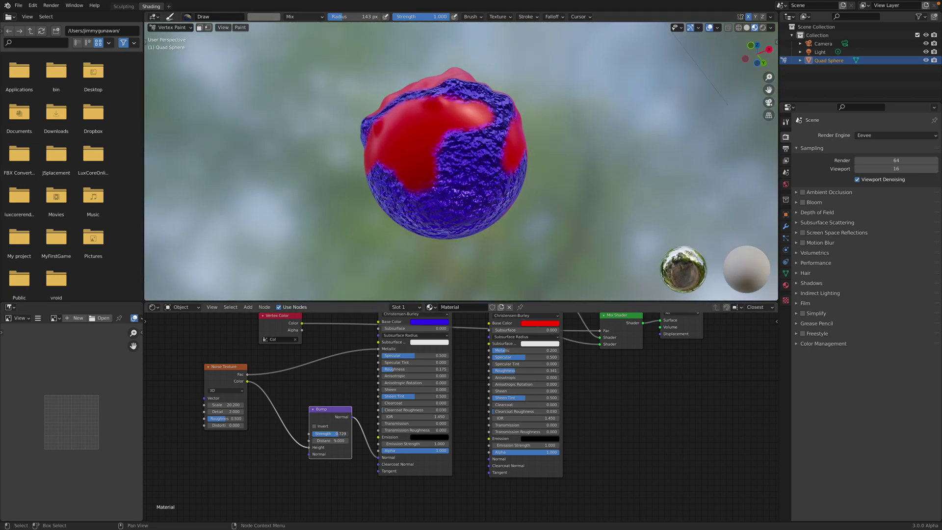
left_click_drag(339, 434, 324, 433)
Step: Switch the Quad Sphere from Vertex Paint to Object Mode
middle_click_drag(505, 187, 204, 60)
left_click(164, 28)
left_click(169, 34)
middle_click_drag(370, 118, 462, 117)
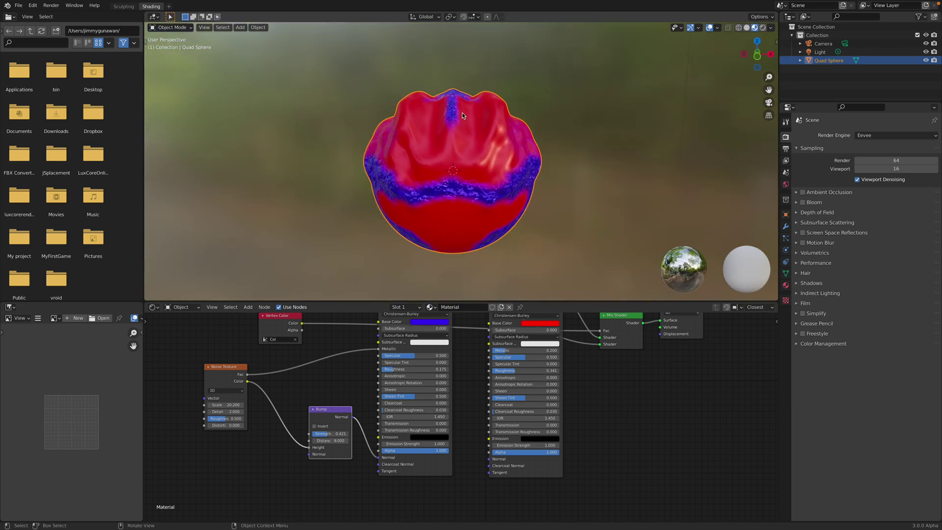
Step: Show the Bystedts Blender Baker settings beside the 3D view
key("n")
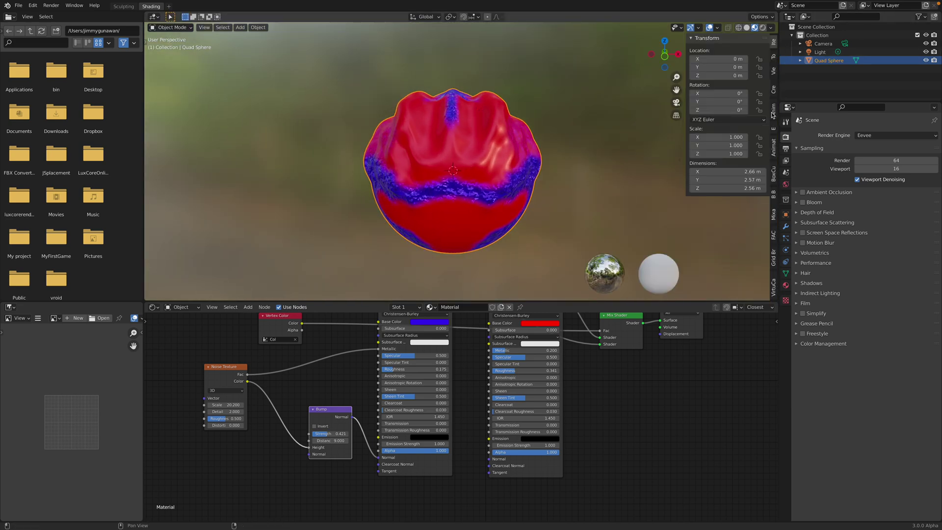
left_click(775, 198)
middle_click_drag(549, 127, 525, 154)
scroll(494, 147, "up", 3)
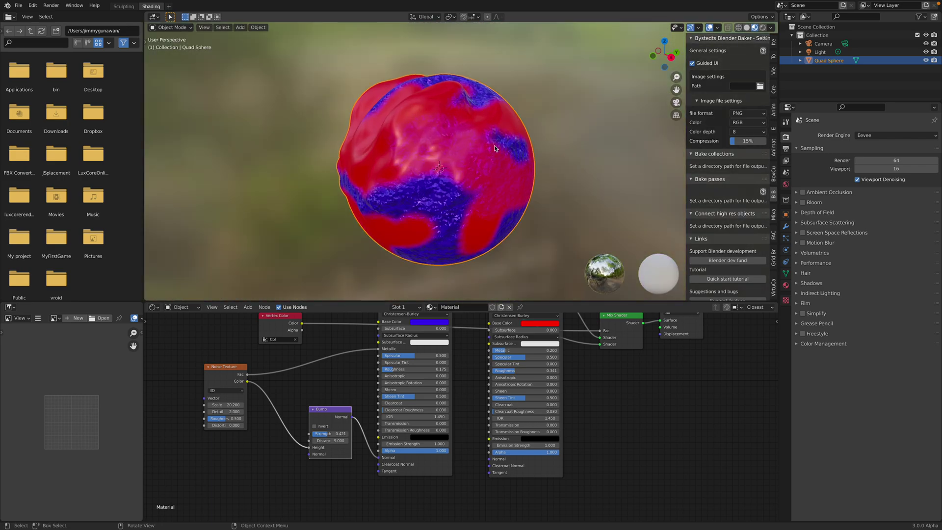
Step: Inspect the Quad Sphere's mesh in wireframe and solid shading, and return to Material Preview
key("z")
left_click(435, 149)
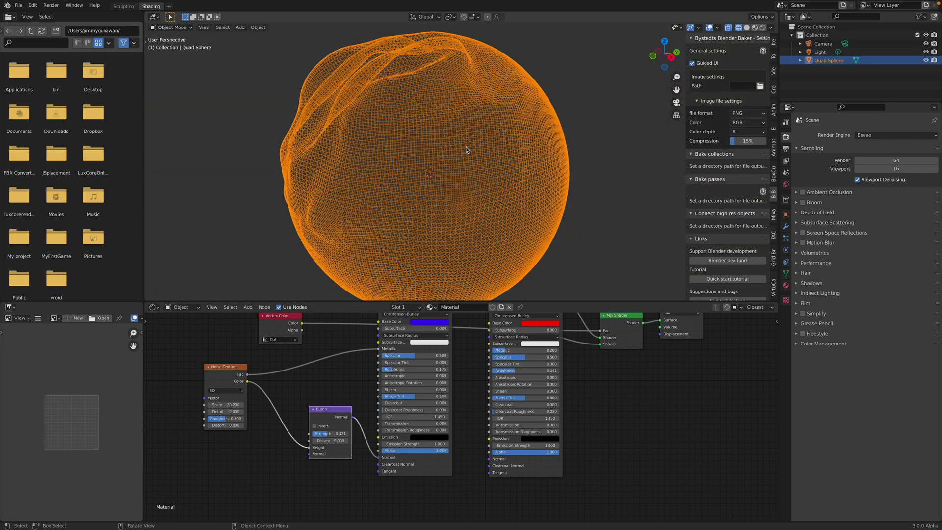
key("z")
left_click(514, 152)
middle_click_drag(514, 152, 520, 149)
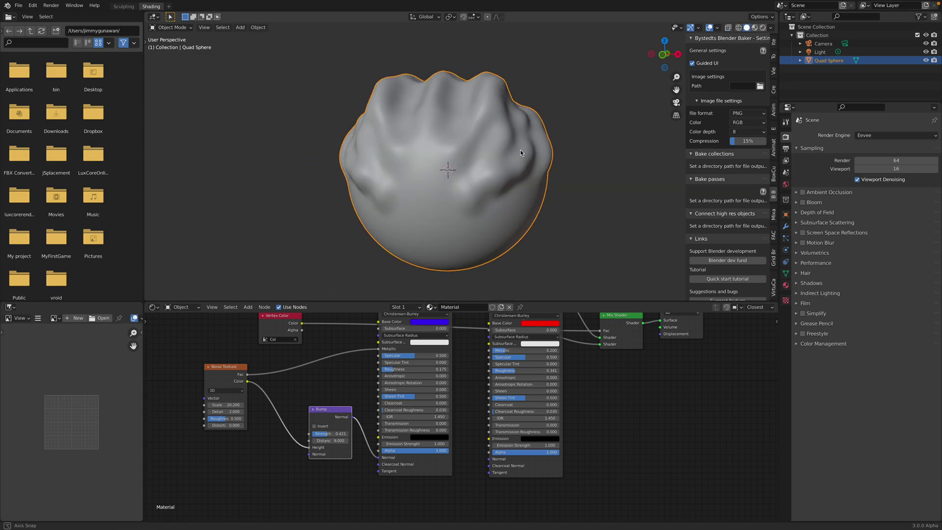
left_click(755, 27)
middle_click_drag(519, 137, 365, 157)
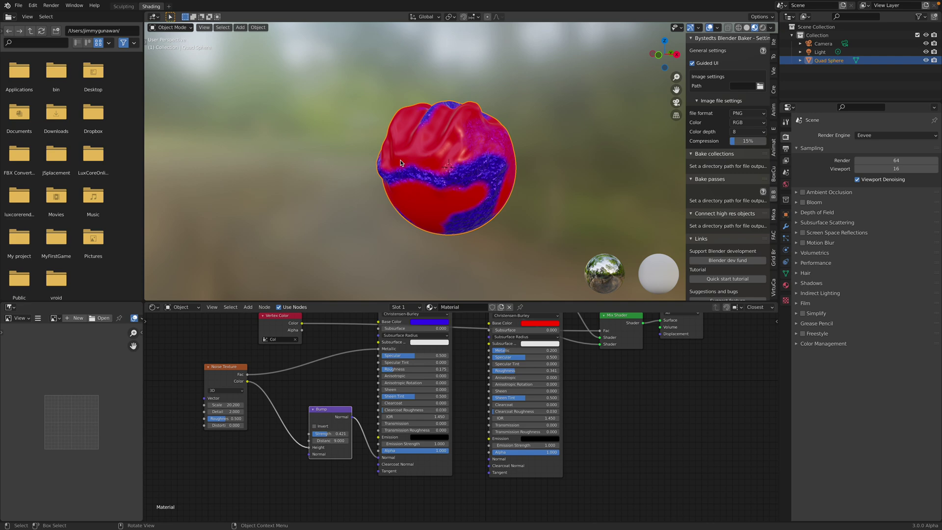
Step: Move the Material Output and Mix Shader nodes lower and farther from the red Principled BSDF
middle_click_drag(361, 348, 349, 369)
left_click_drag(673, 326, 721, 353)
left_click_drag(613, 347, 629, 378)
middle_click_drag(473, 333, 470, 347)
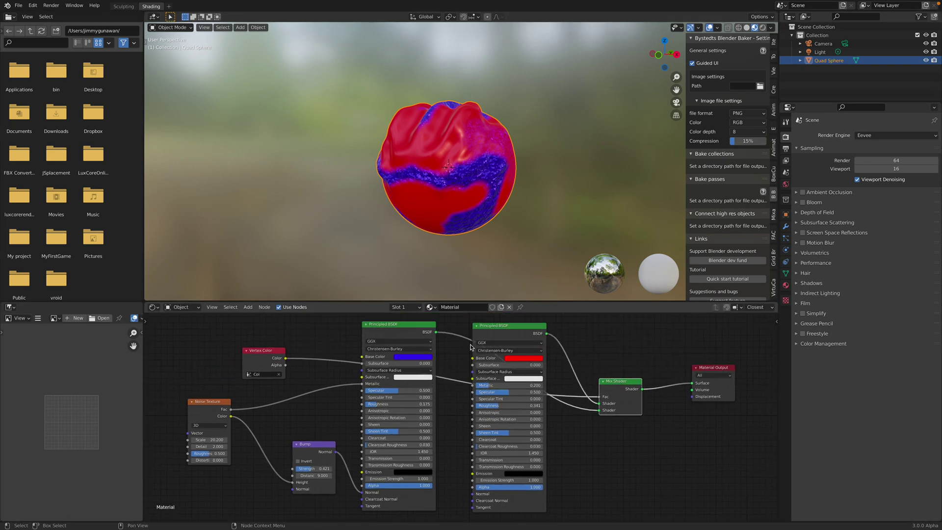
Step: Widen the area holding the baker settings so that its full labels fit
scroll(444, 203, "up", 2)
middle_click_drag(434, 191, 577, 174)
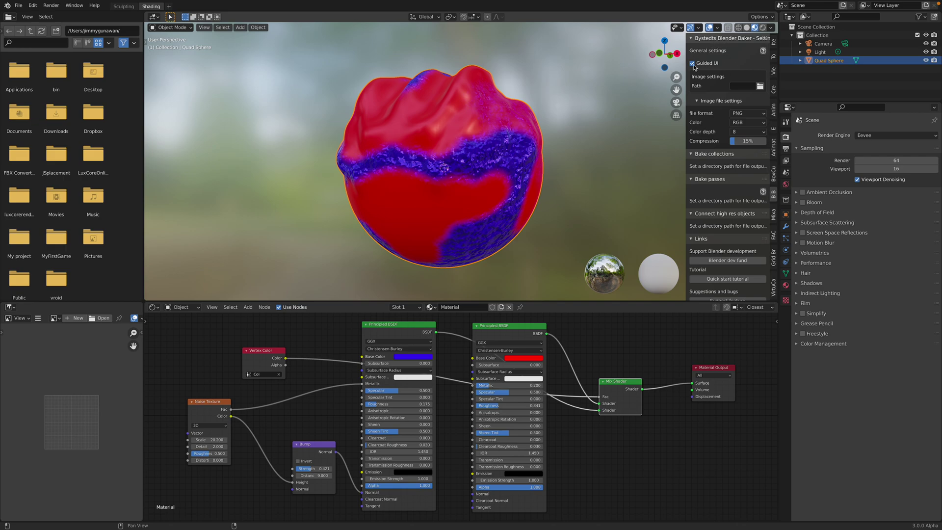
left_click_drag(686, 65, 666, 65)
middle_click_drag(608, 76, 522, 163)
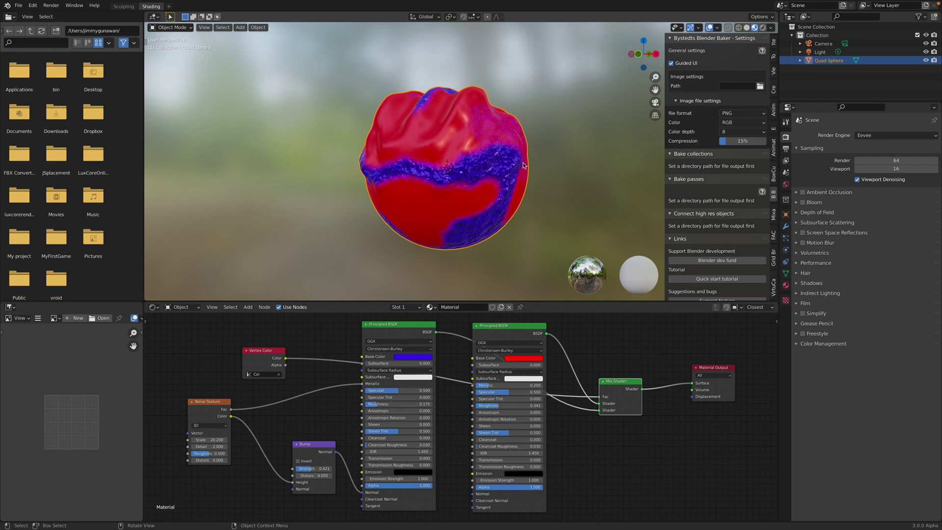
mouse_move(751, 6)
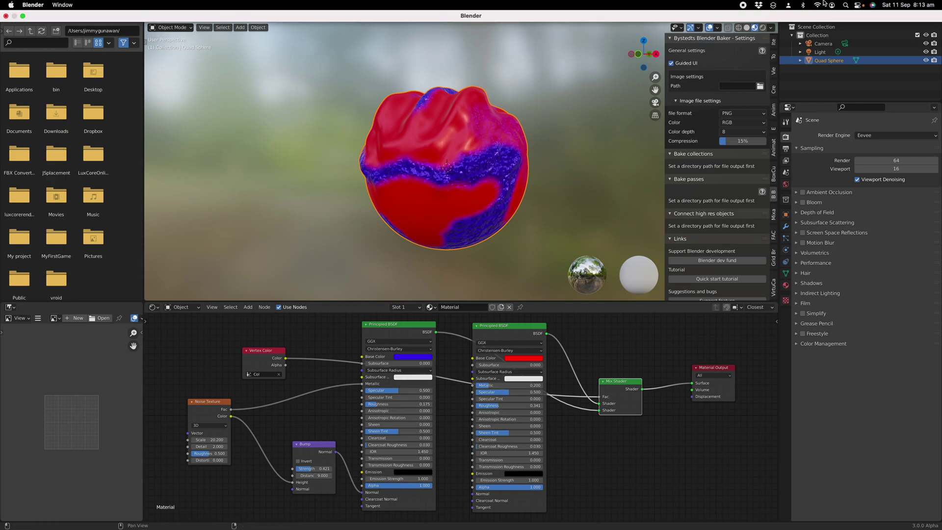